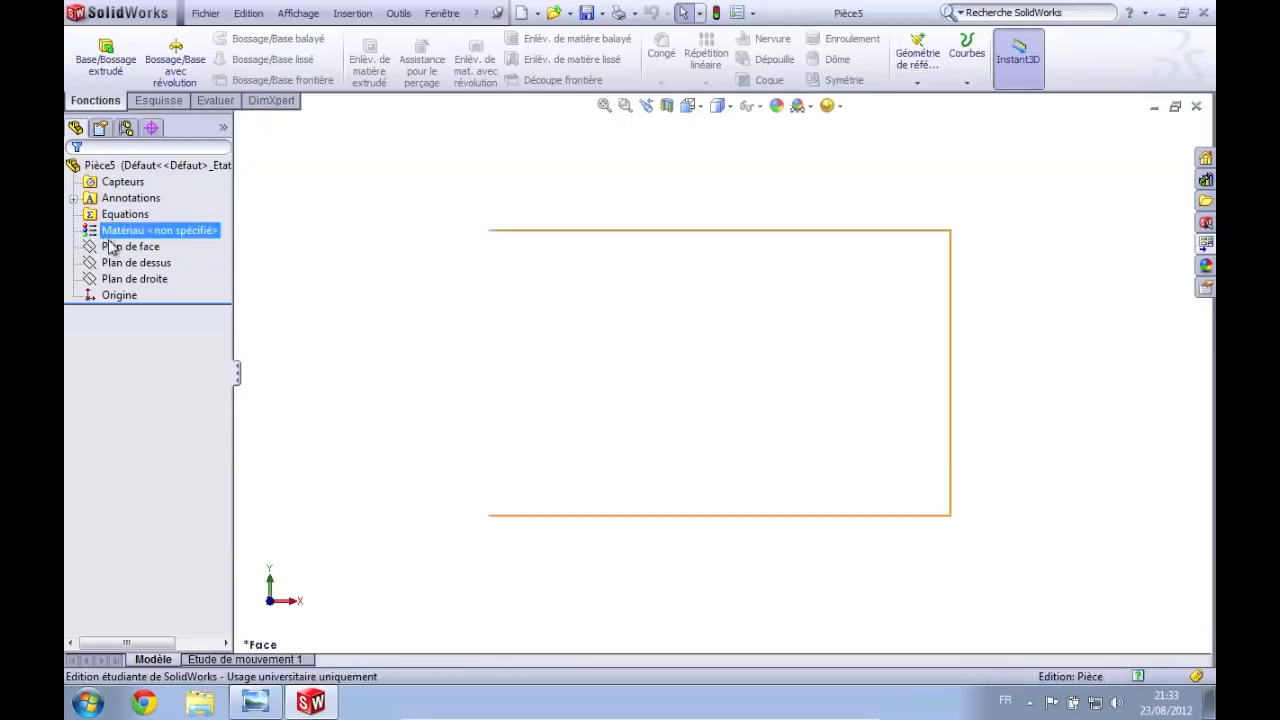
# Highlight Plan de dessus and Plan de droite in turn to view their orientation, and clear the selection
pyautogui.keyDown('ctrl'); pyautogui.click(118, 263); pyautogui.keyUp('ctrl')
pyautogui.click(118, 263)
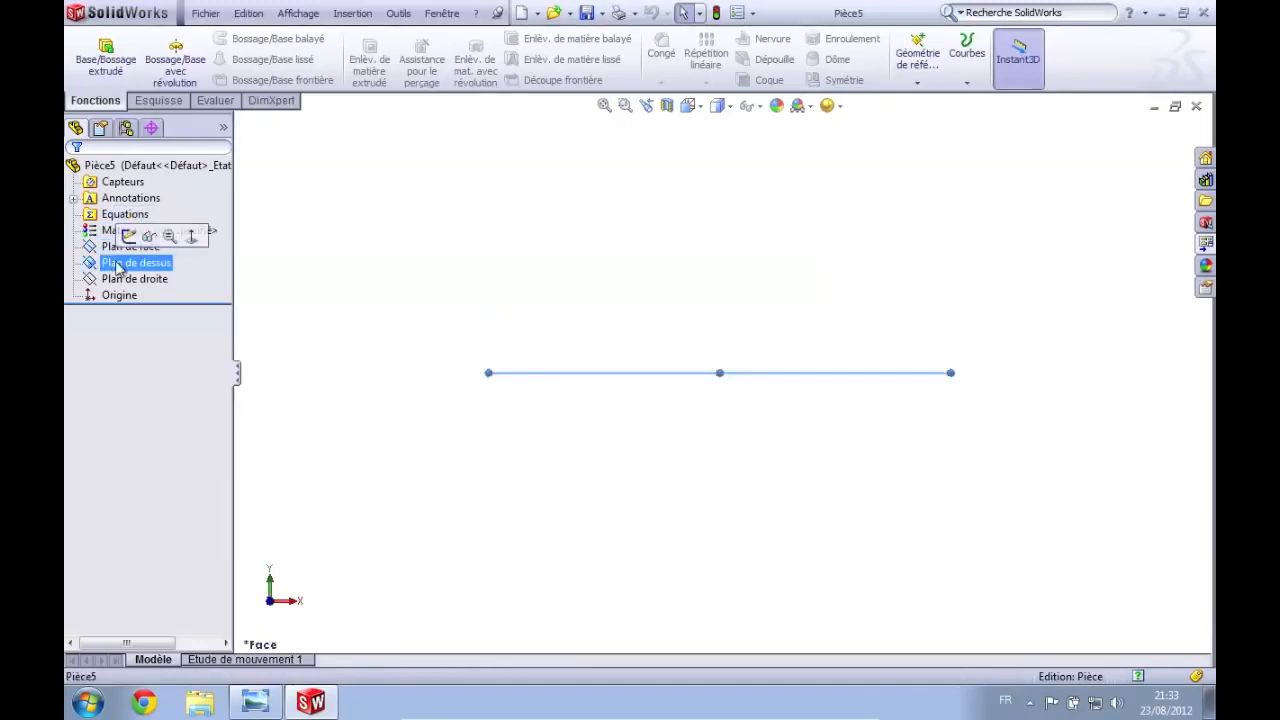
pyautogui.click(120, 279)
pyautogui.click(366, 290)
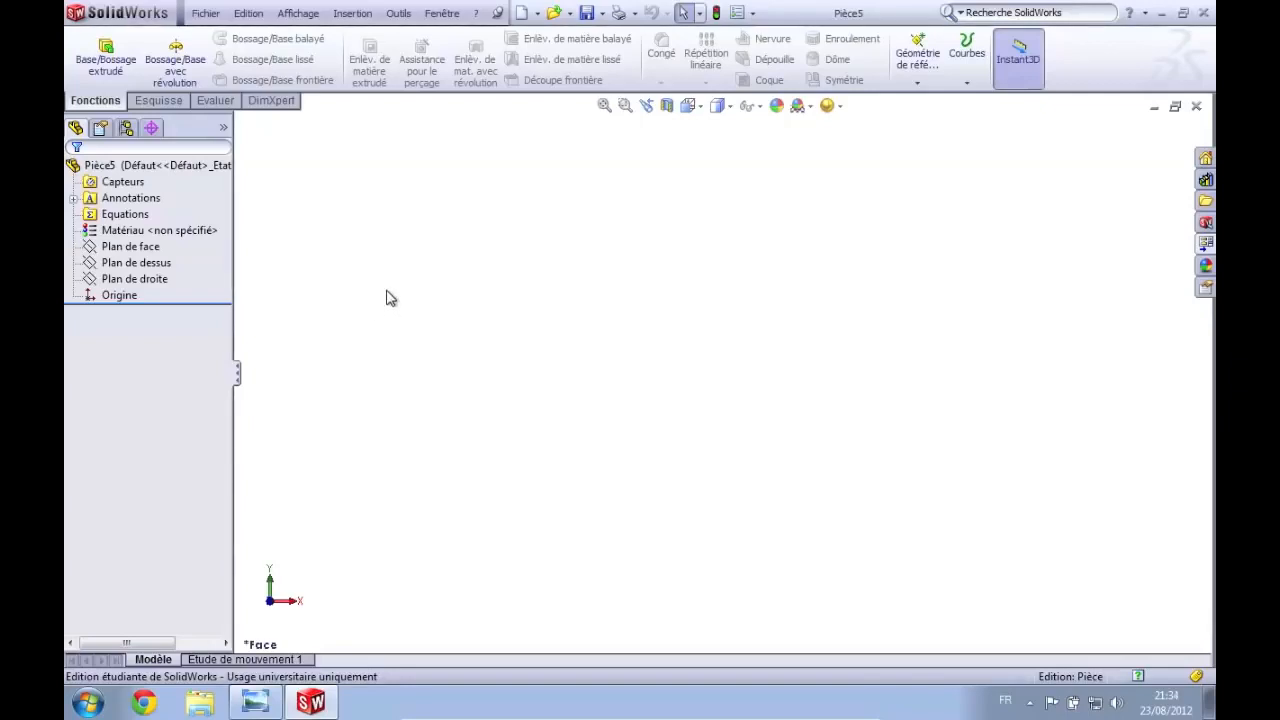
# Select Plan de face, Plan de dessus and Plan de droite together and examine their arrangement in 3D from different distances and angles
pyautogui.click(150, 247)
pyautogui.keyDown('ctrl'); pyautogui.click(150, 263); pyautogui.keyUp('ctrl')
pyautogui.keyDown('ctrl'); pyautogui.click(150, 280); pyautogui.keyUp('ctrl')
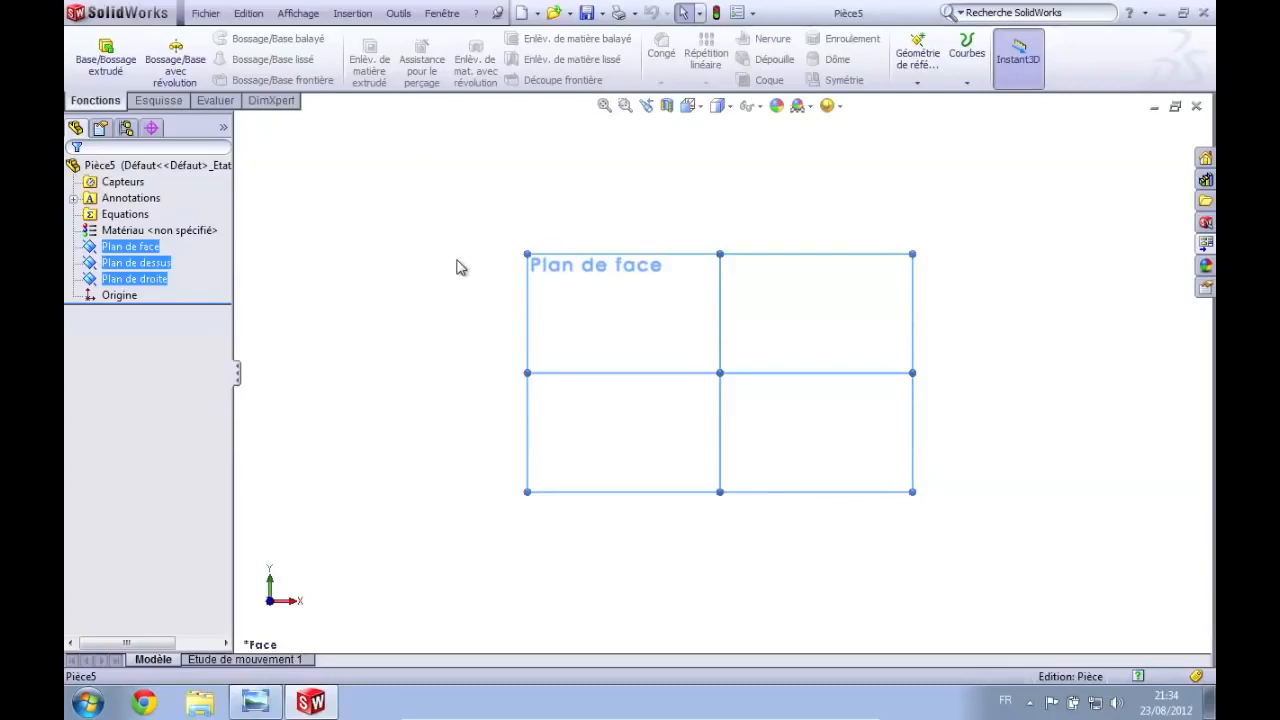
pyautogui.moveTo(461, 268)
pyautogui.mouseDown(button='middle')
pyautogui.moveTo(480, 291)
pyautogui.moveTo(453, 292)
pyautogui.moveTo(471, 263)
pyautogui.moveTo(491, 323)
pyautogui.moveTo(549, 289)
pyautogui.moveTo(491, 254)
pyautogui.moveTo(471, 263)
pyautogui.moveTo(469, 237)
pyautogui.moveTo(426, 223)
pyautogui.moveTo(494, 271)
pyautogui.moveTo(489, 299)
pyautogui.moveTo(459, 290)
pyautogui.mouseUp(button='middle')
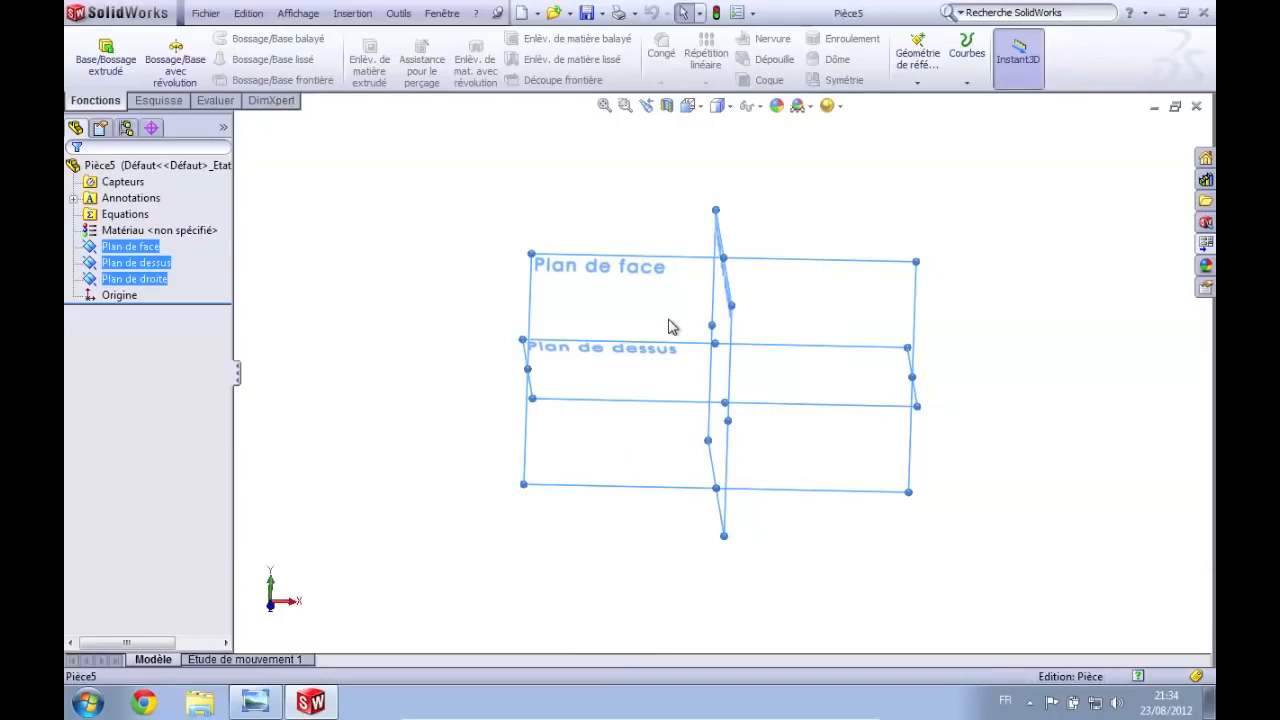
pyautogui.scroll(3, 671, 329)
pyautogui.scroll(-6, 680, 340)
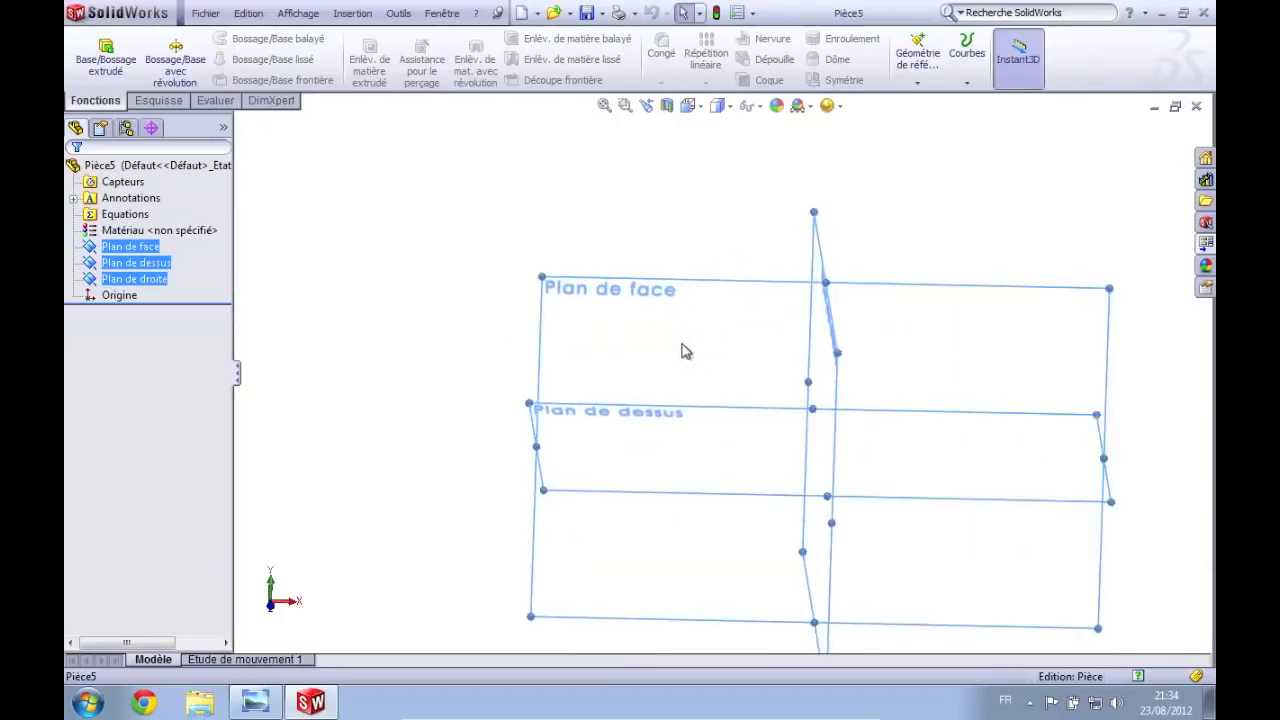
pyautogui.scroll(3, 946, 346)
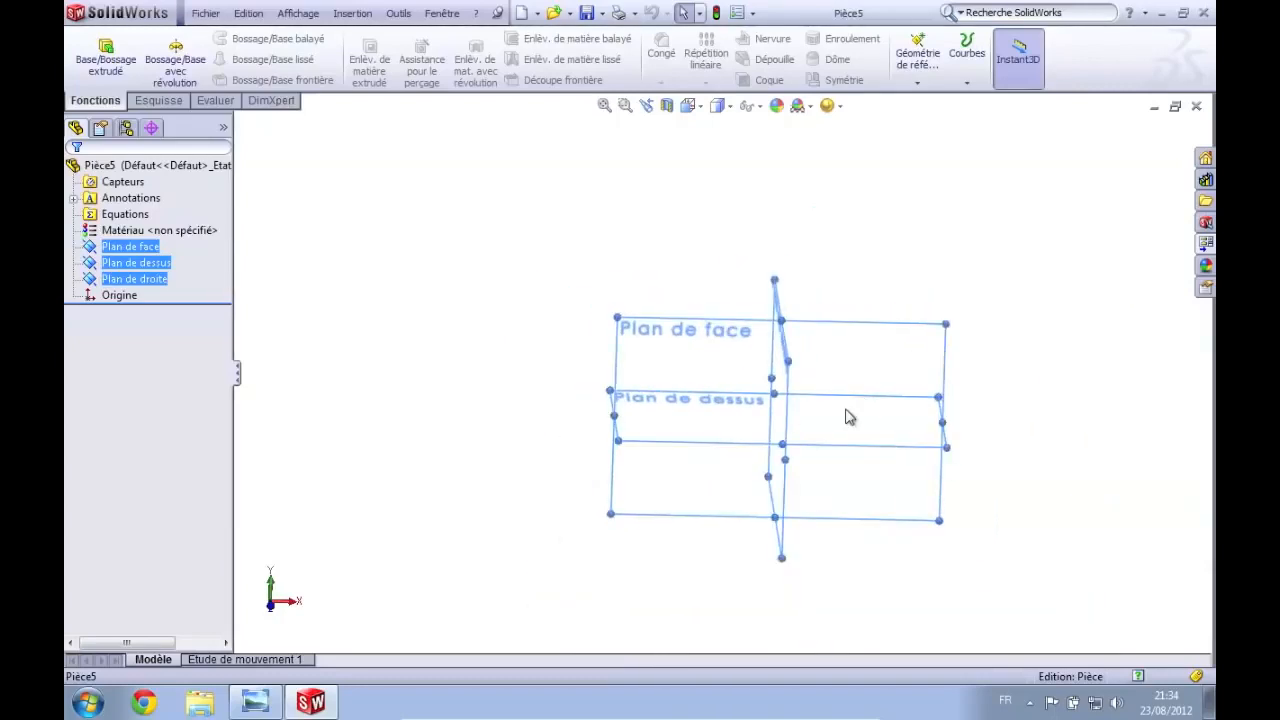
pyautogui.scroll(-5, 849, 414)
pyautogui.scroll(3, 517, 428)
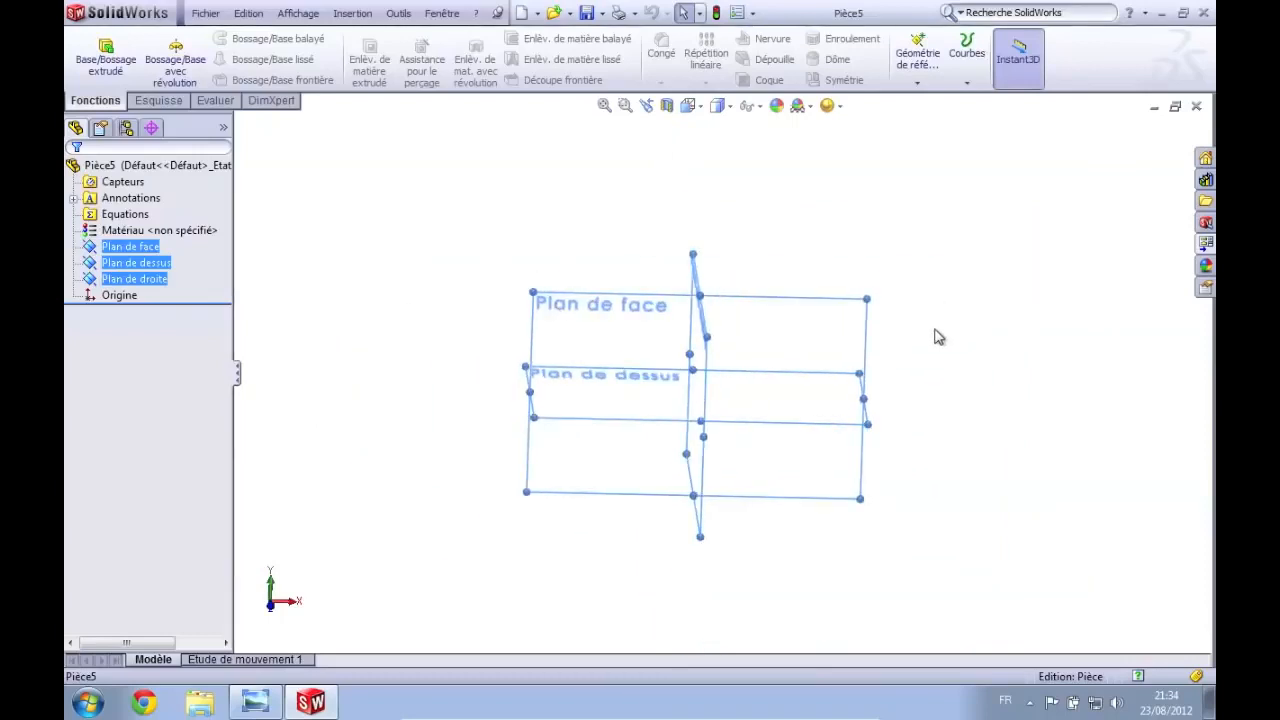
pyautogui.scroll(-5, 882, 366)
pyautogui.scroll(4, 854, 374)
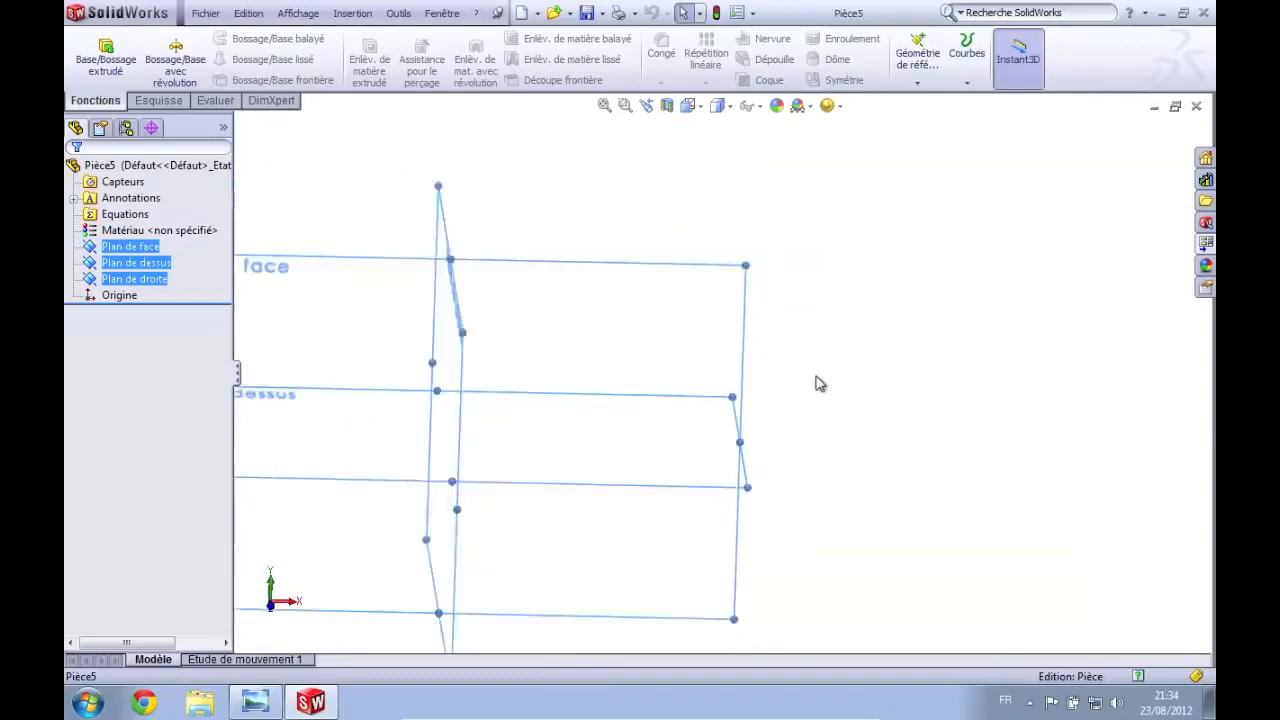
pyautogui.scroll(-3, 300, 282)
pyautogui.scroll(4, 494, 335)
pyautogui.scroll(-3, 945, 431)
pyautogui.scroll(2, 943, 431)
pyautogui.scroll(-3, 943, 425)
pyautogui.scroll(4, 937, 421)
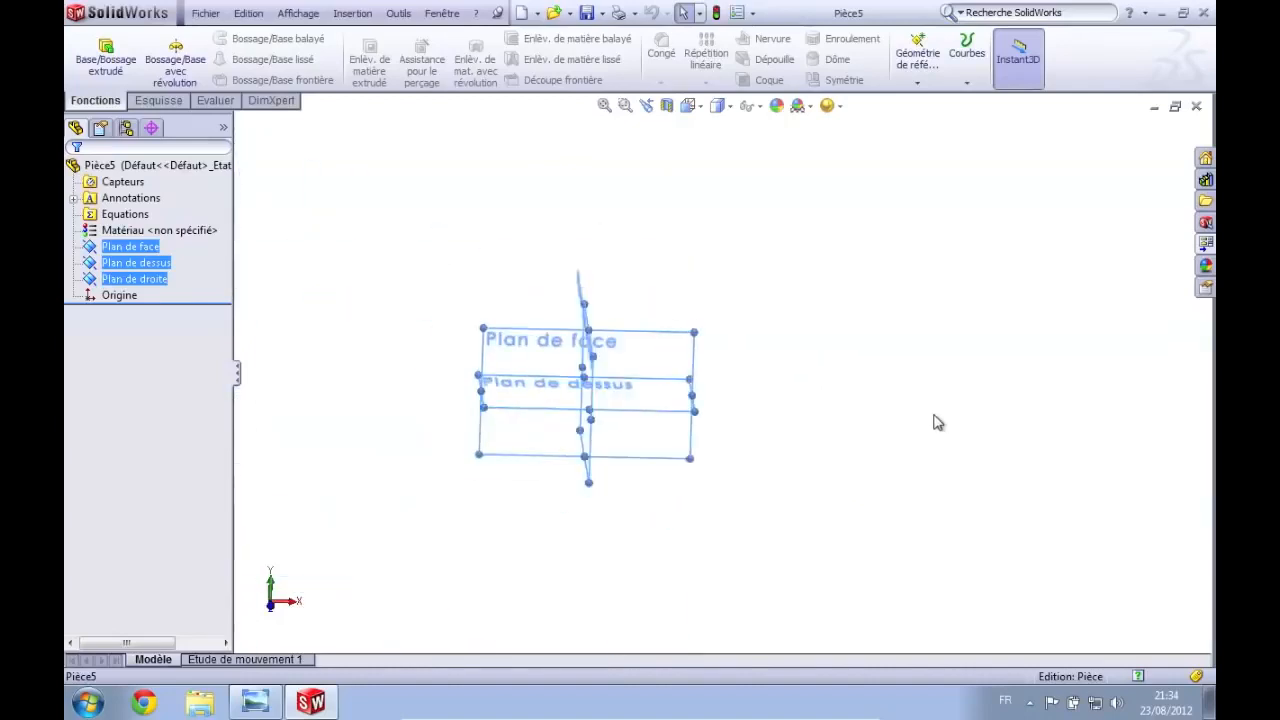
pyautogui.moveTo(503, 294); pyautogui.dragTo(598, 368, button='middle')
pyautogui.click(599, 368)
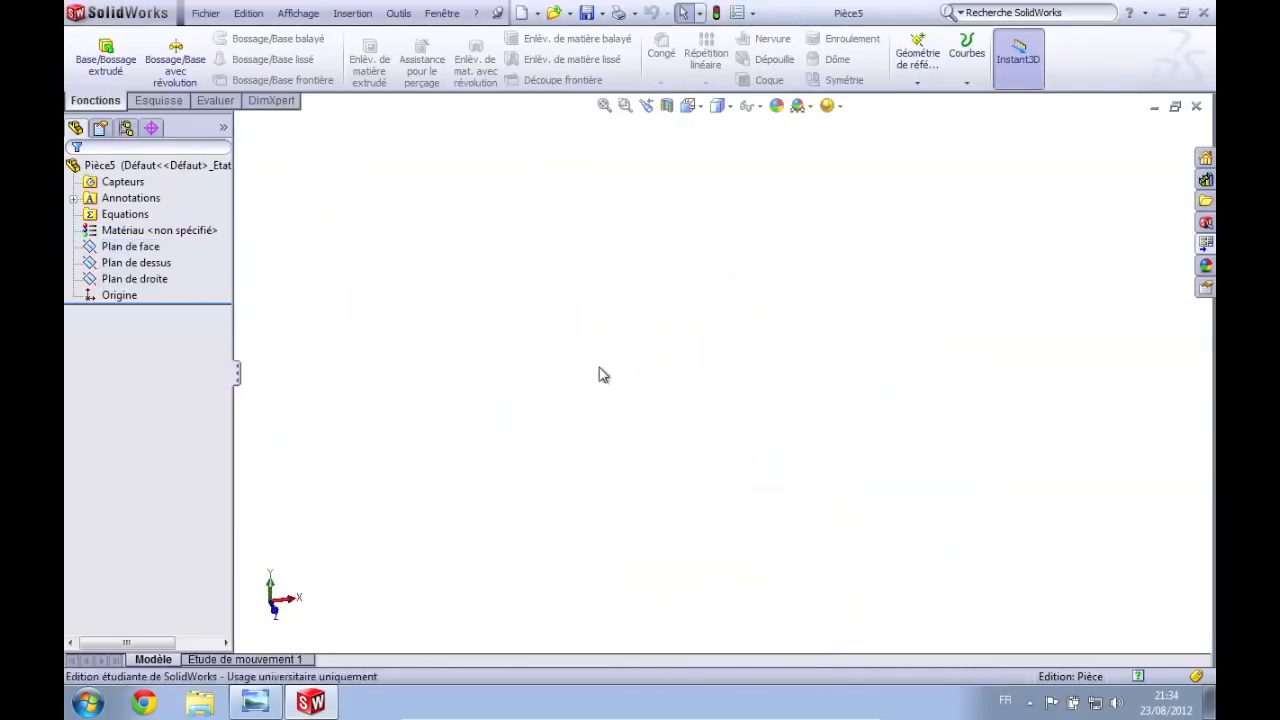
# Start a new sketch on Plan de face
pyautogui.click(147, 252)
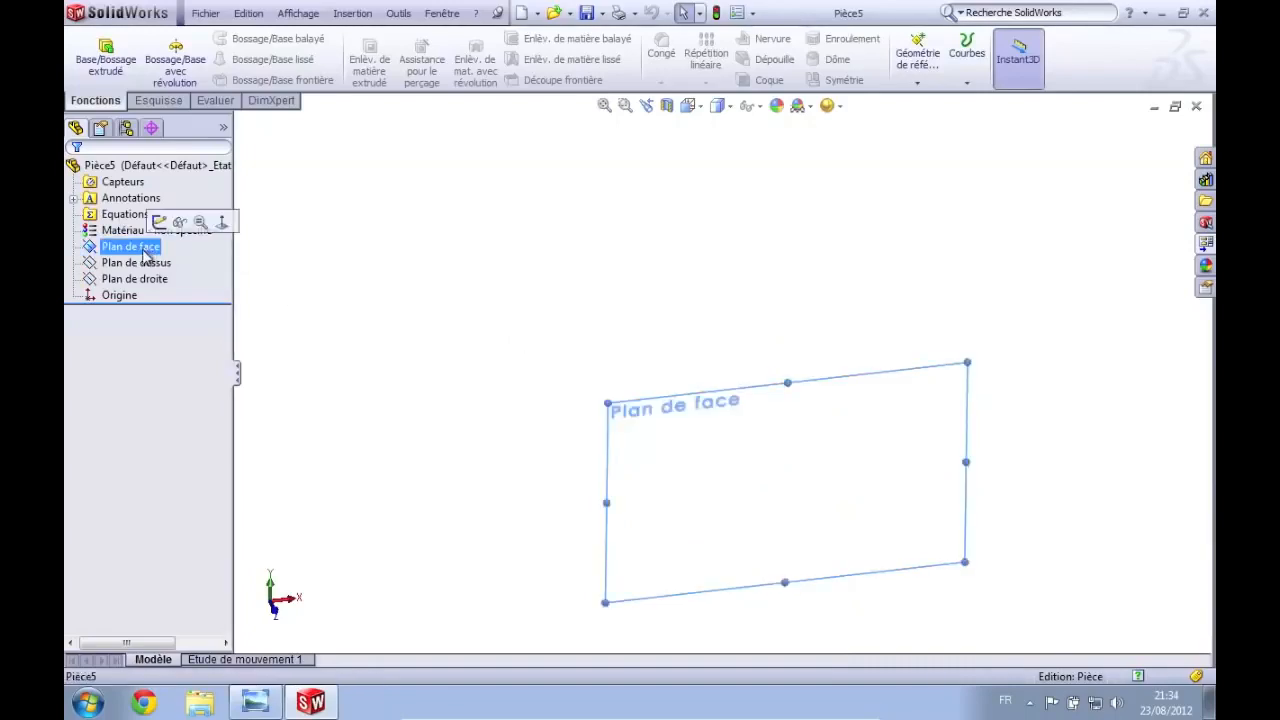
pyautogui.click(175, 104)
pyautogui.click(93, 104)
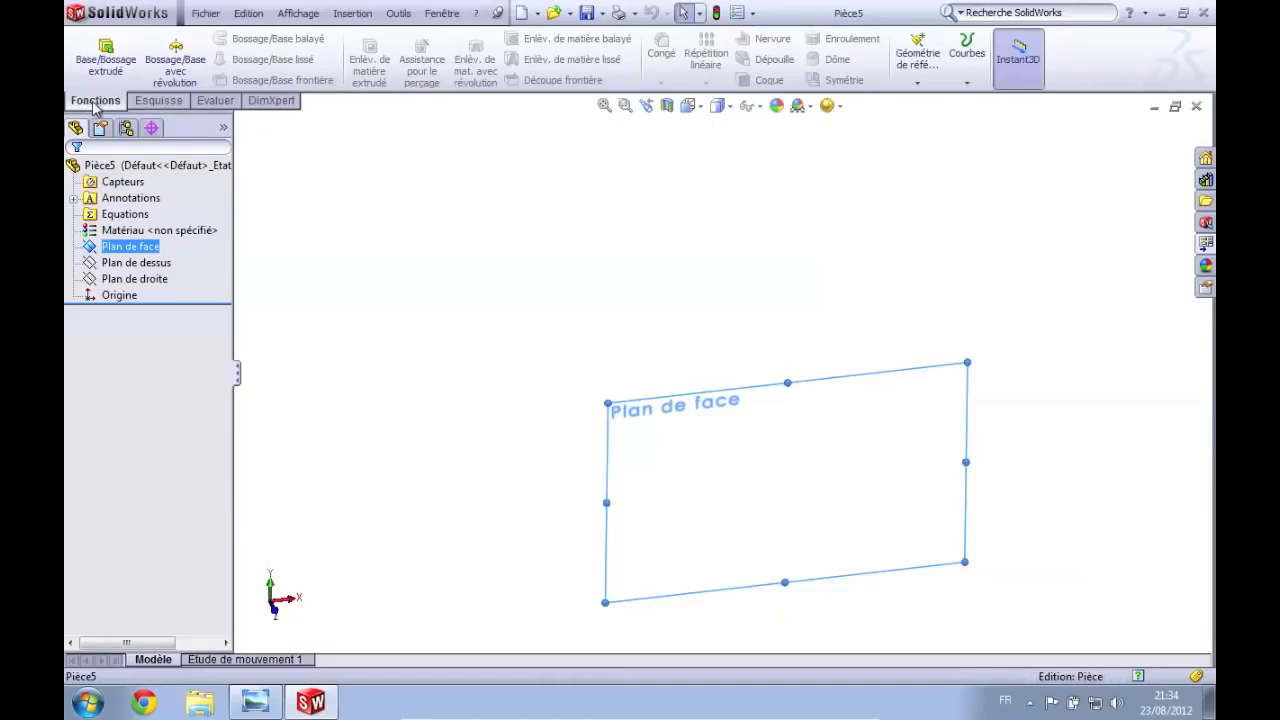
pyautogui.click(150, 101)
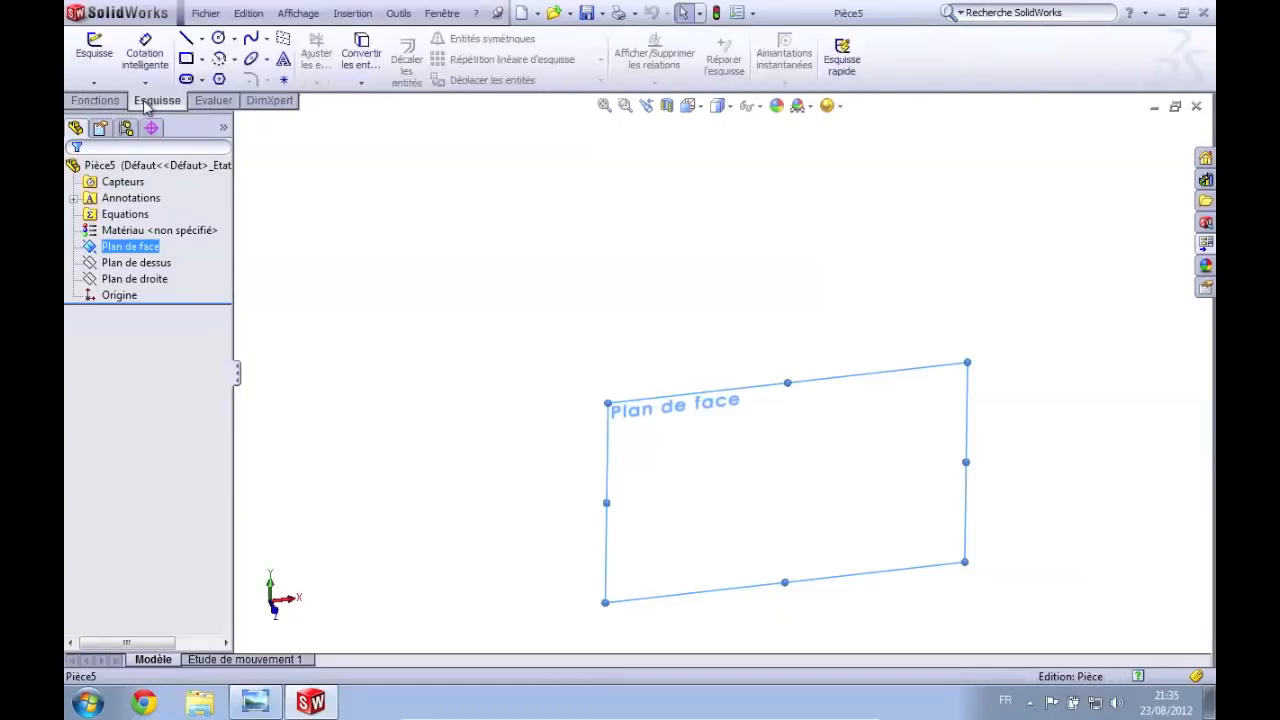
pyautogui.click(100, 62)
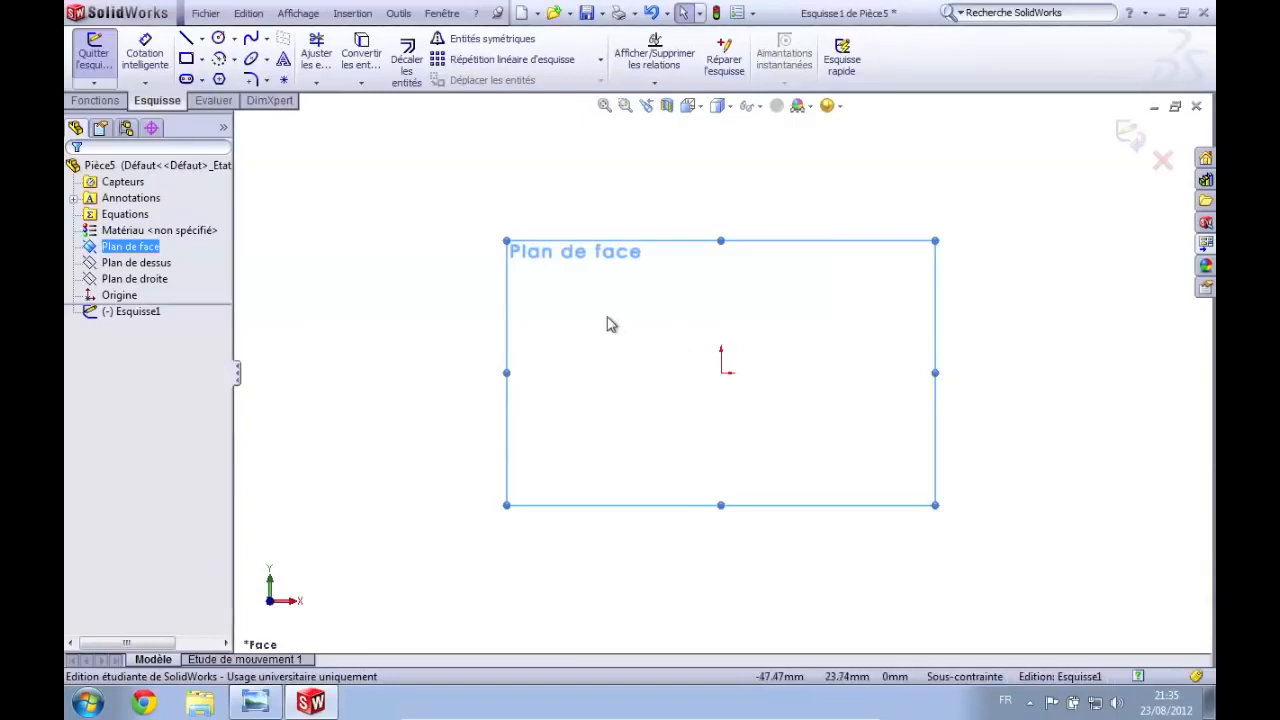
# Sketch a corner rectangle about 67 mm wide and 76 mm high, up and to the left of the origin
pyautogui.click(186, 59)
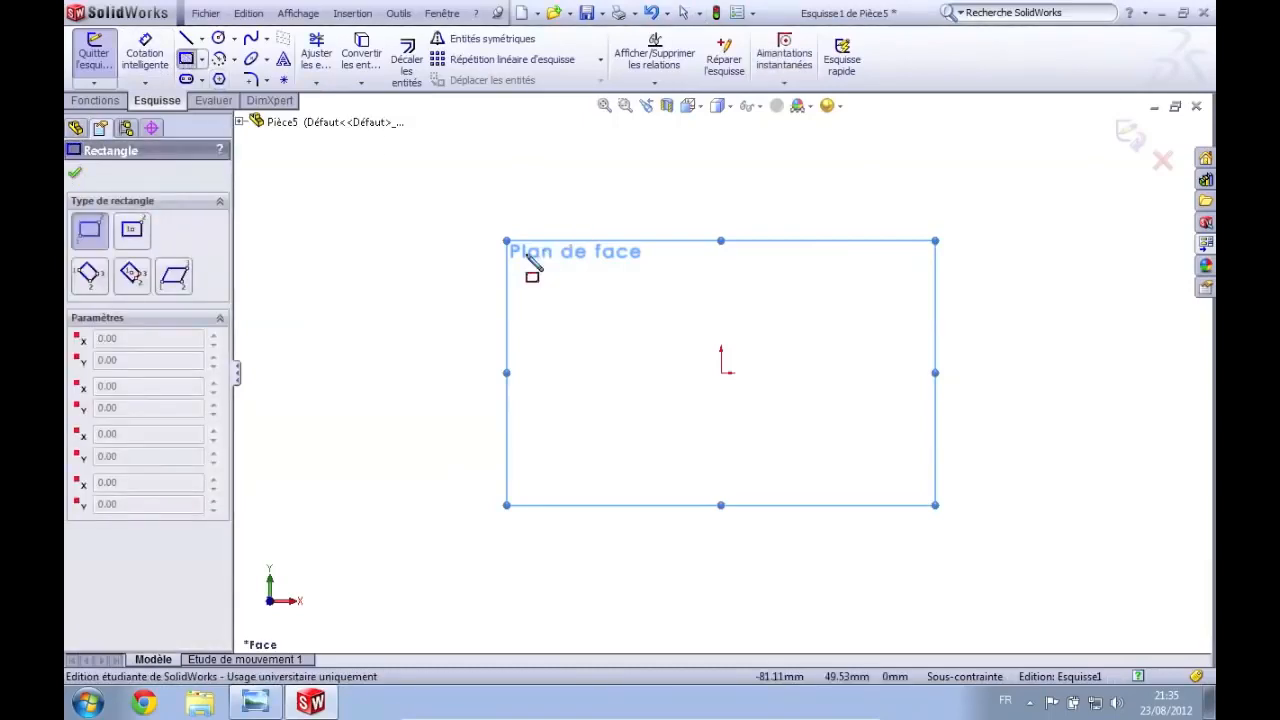
pyautogui.click(340, 238)
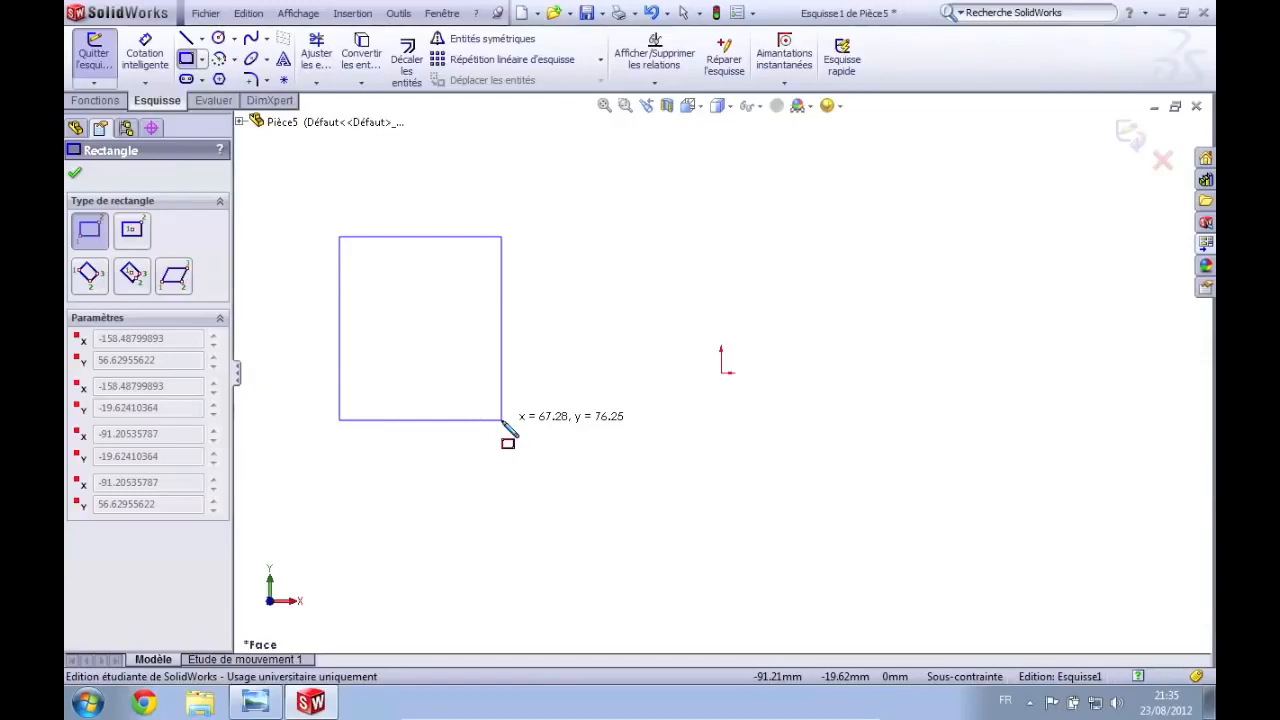
pyautogui.click(503, 421)
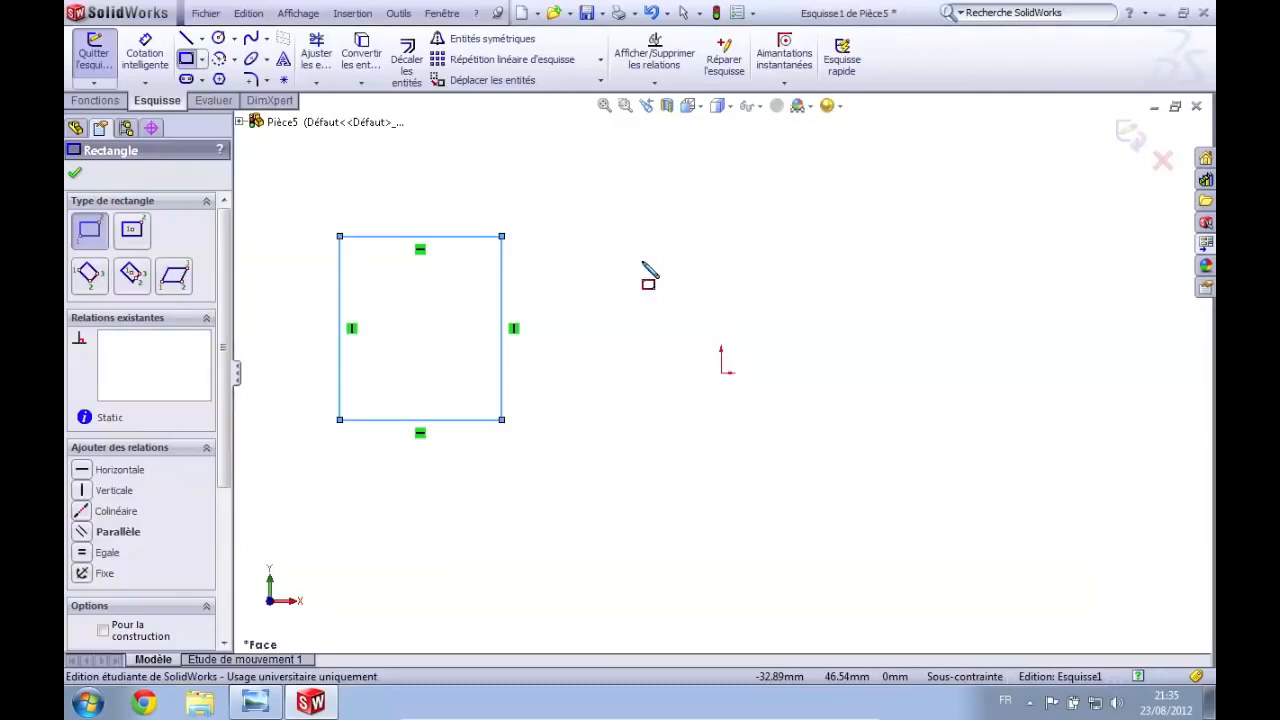
pyautogui.press('Escape')
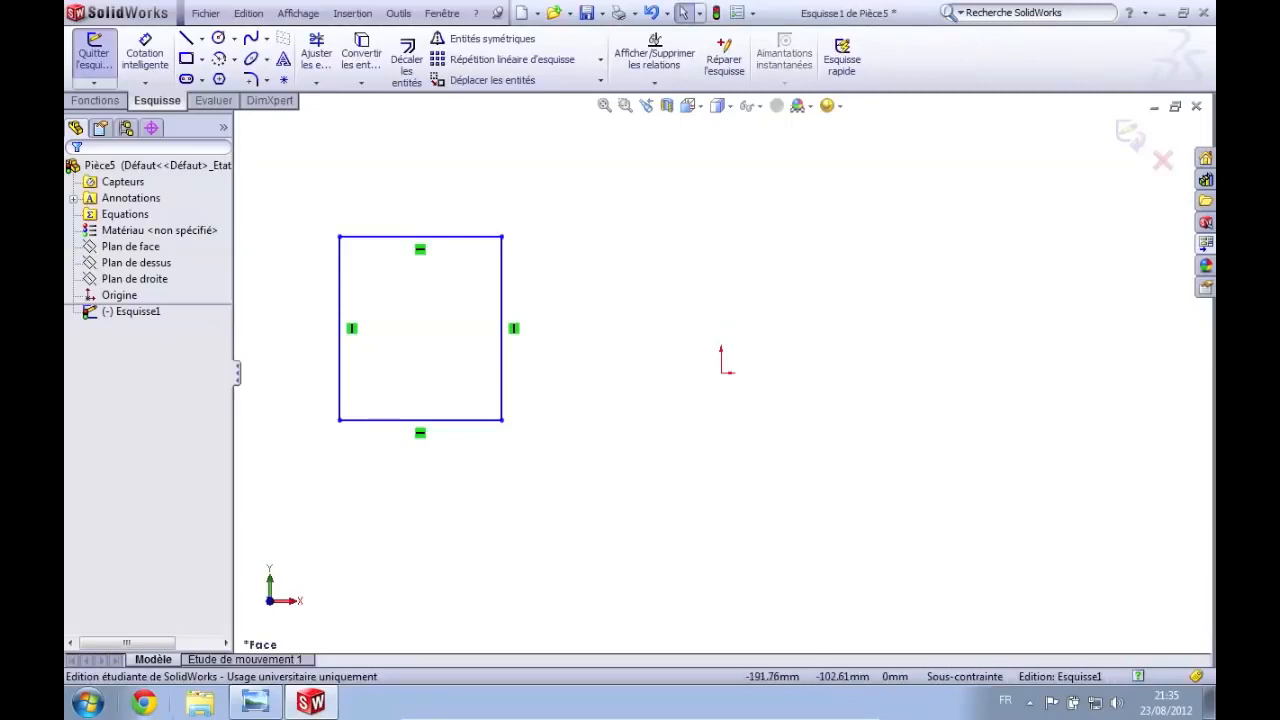
# Consult the cube perce.TIF drawing in the Windows photo viewer, and dimension the rectangle's top edge in SolidWorks to 50 mm
pyautogui.click(255, 702)
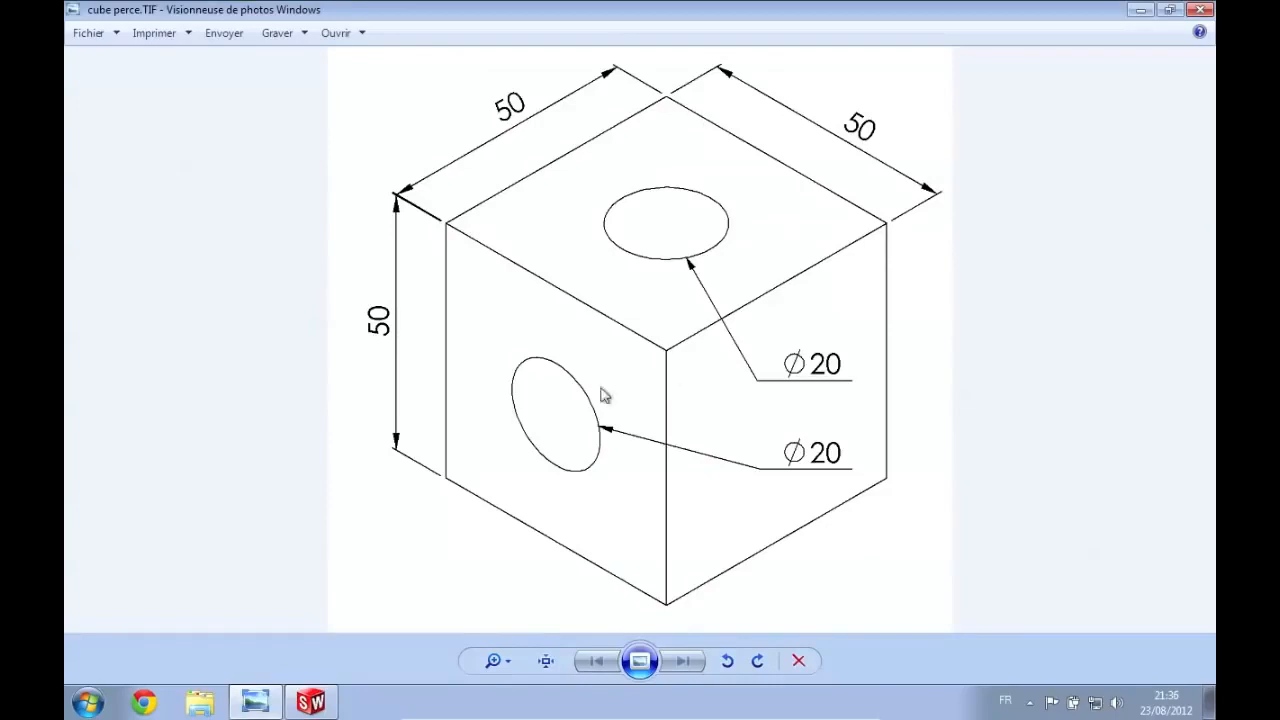
pyautogui.click(311, 701)
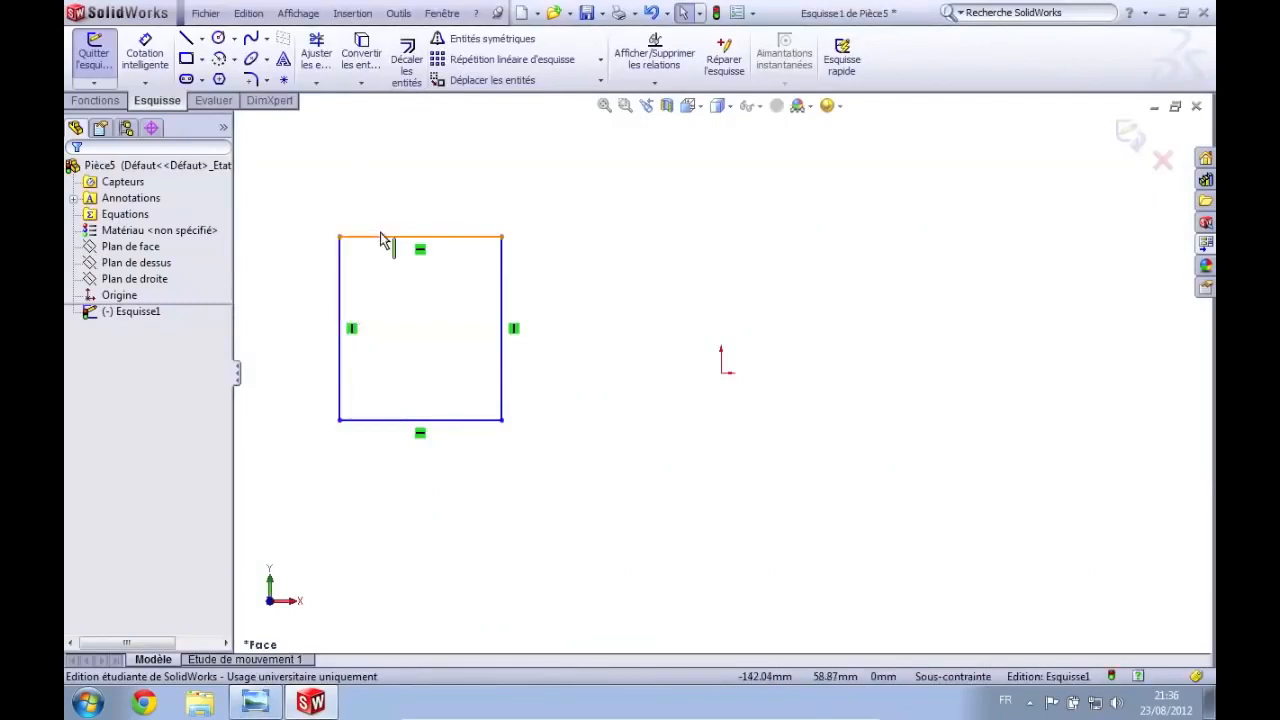
pyautogui.click(148, 58)
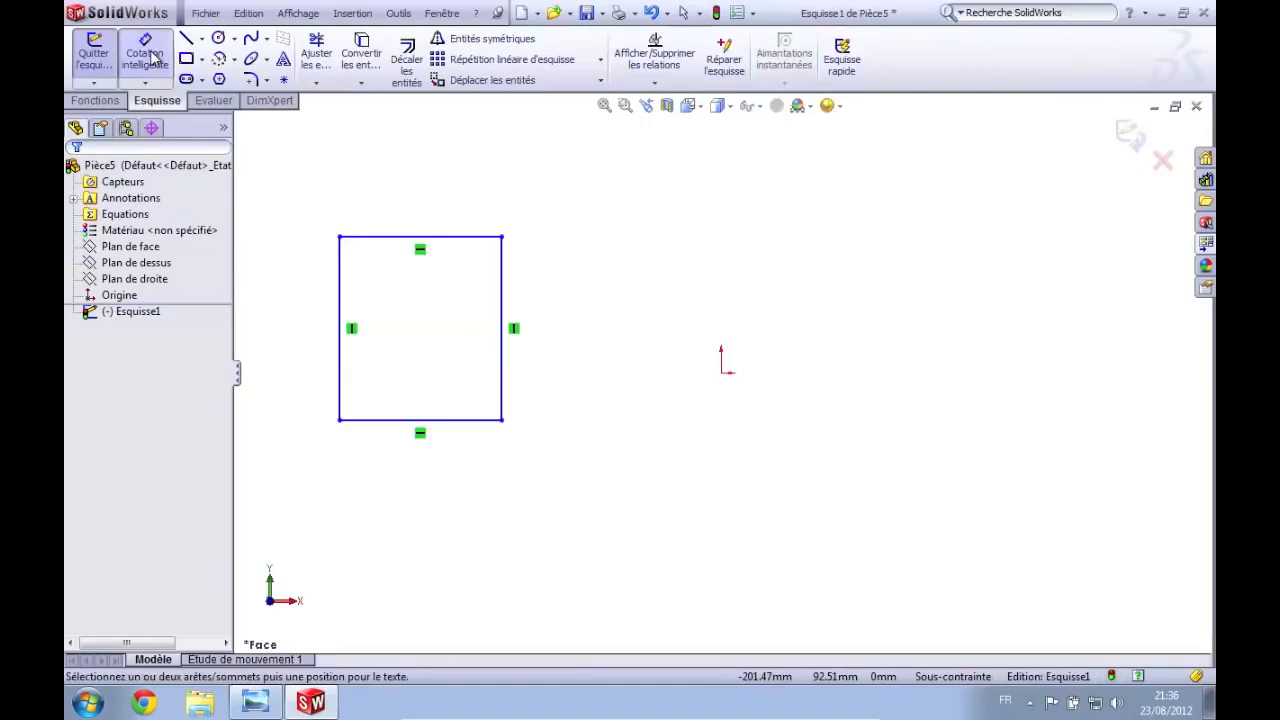
pyautogui.click(469, 238)
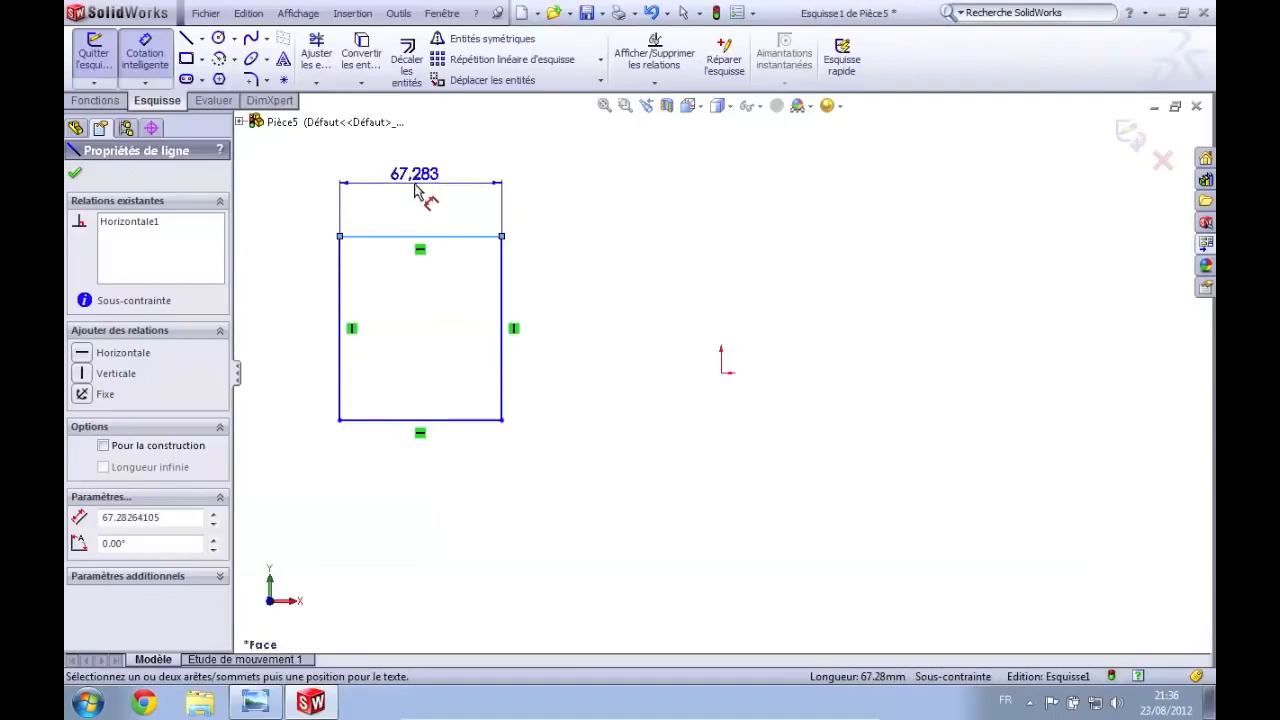
pyautogui.click(424, 193)
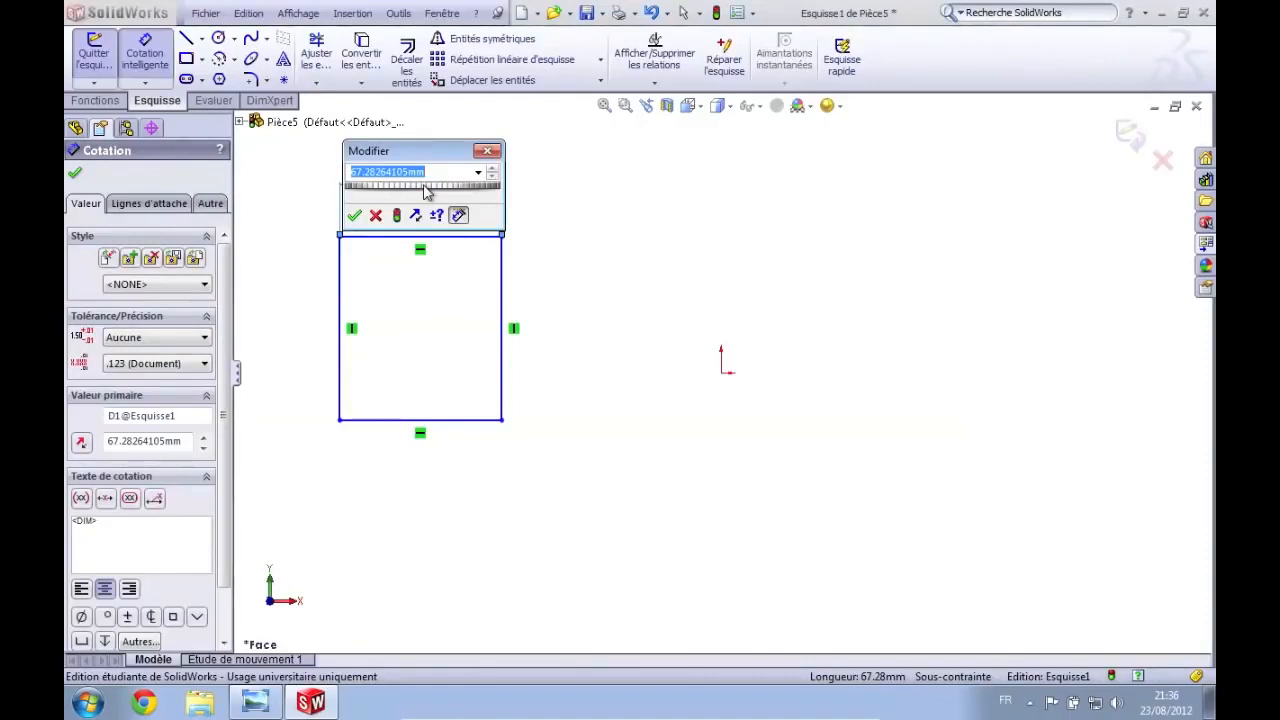
pyautogui.write('5')
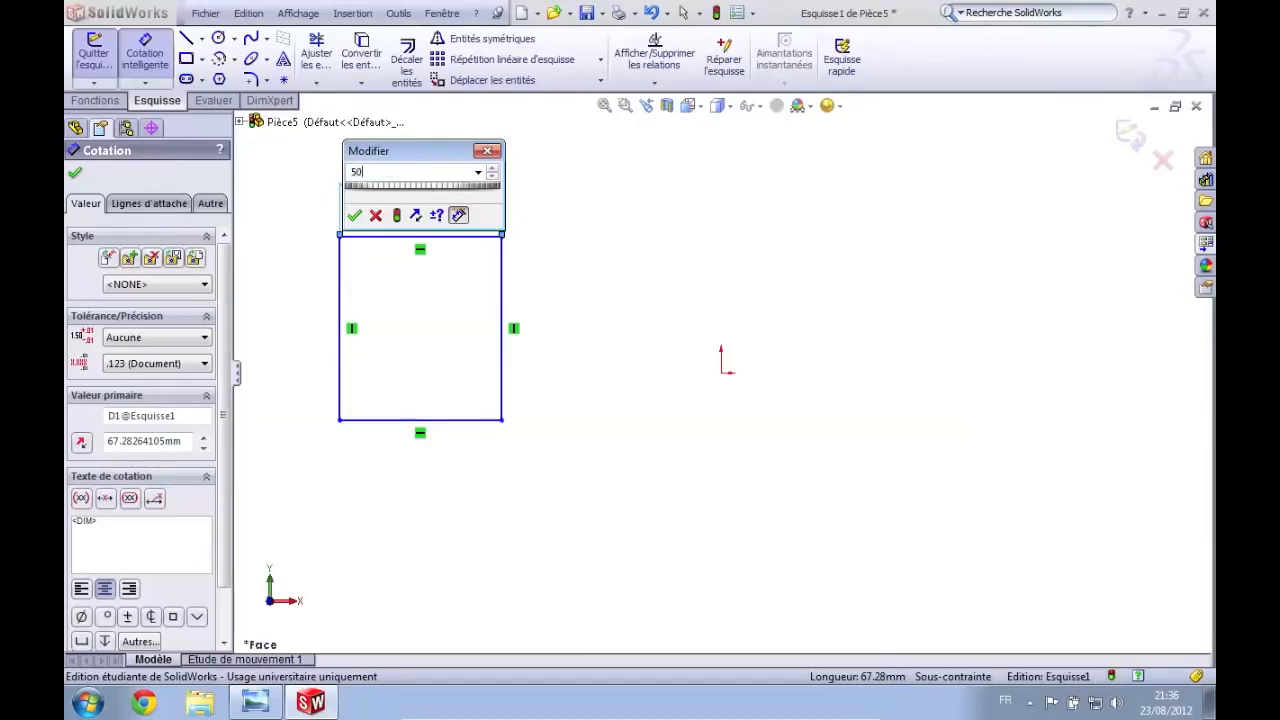
pyautogui.write('0')
pyautogui.press('Return')
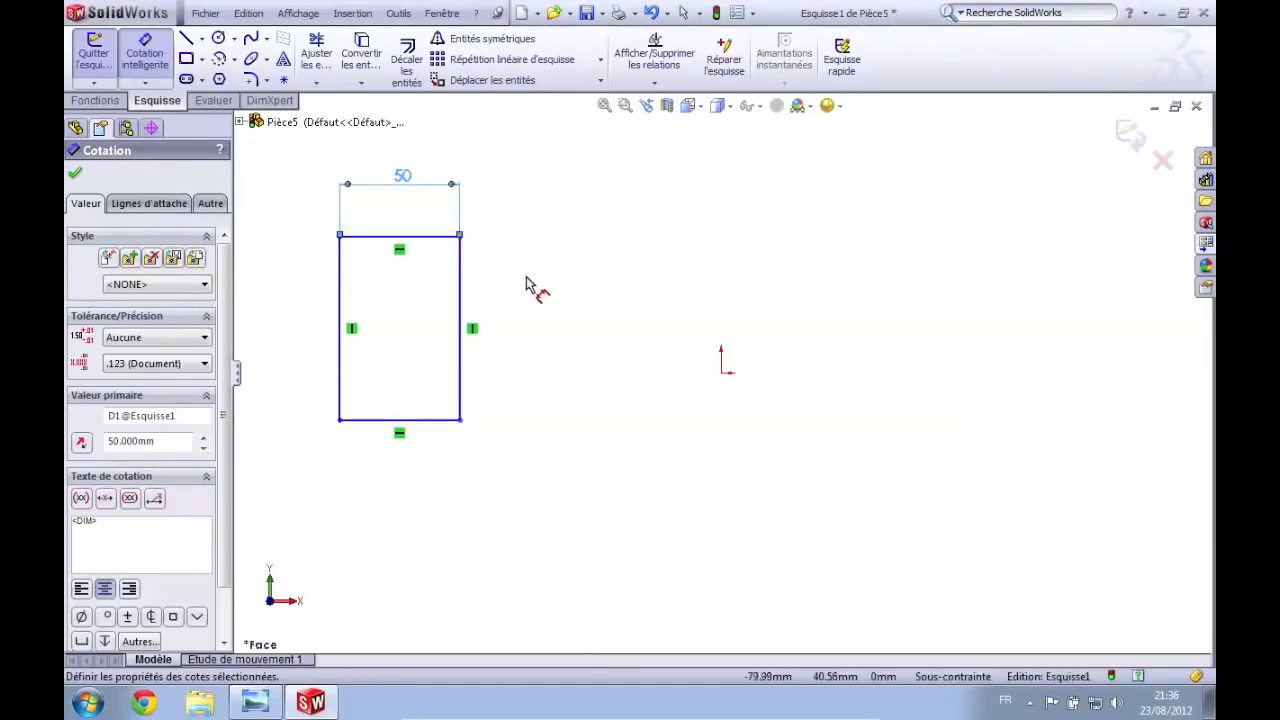
# Dimension the rectangle's right edge to 50 mm
pyautogui.click(463, 288)
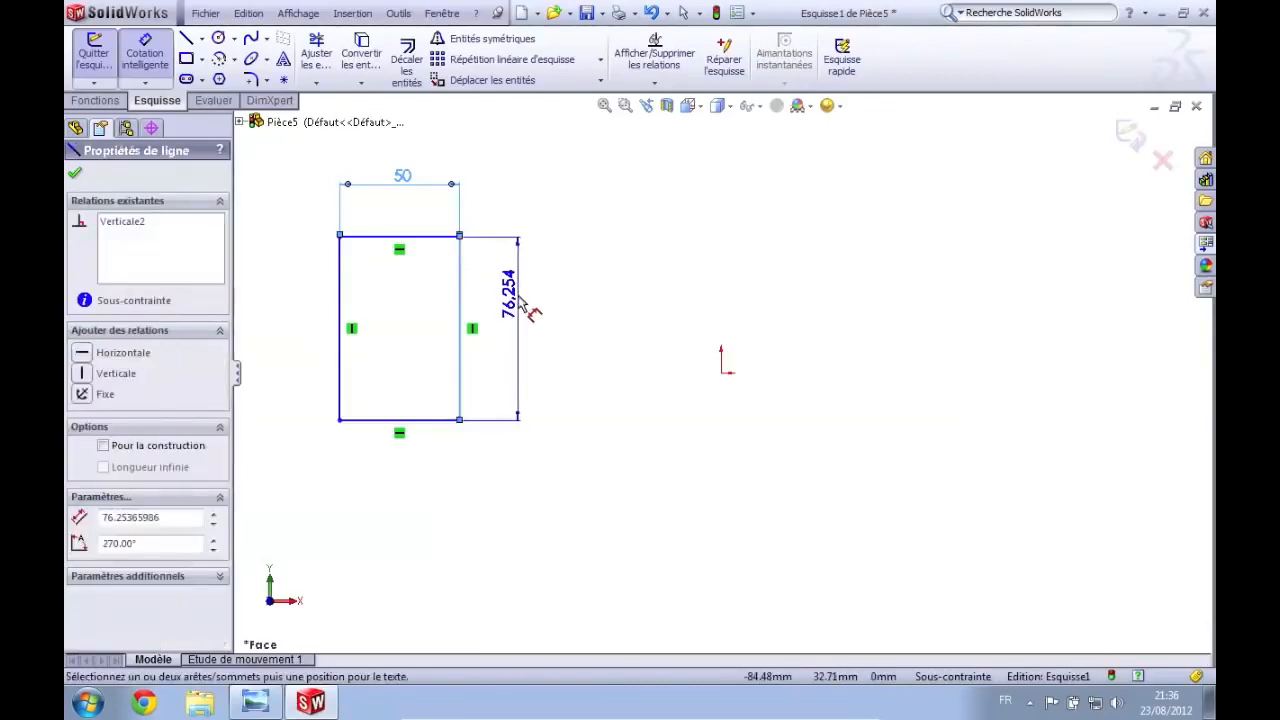
pyautogui.click(520, 302)
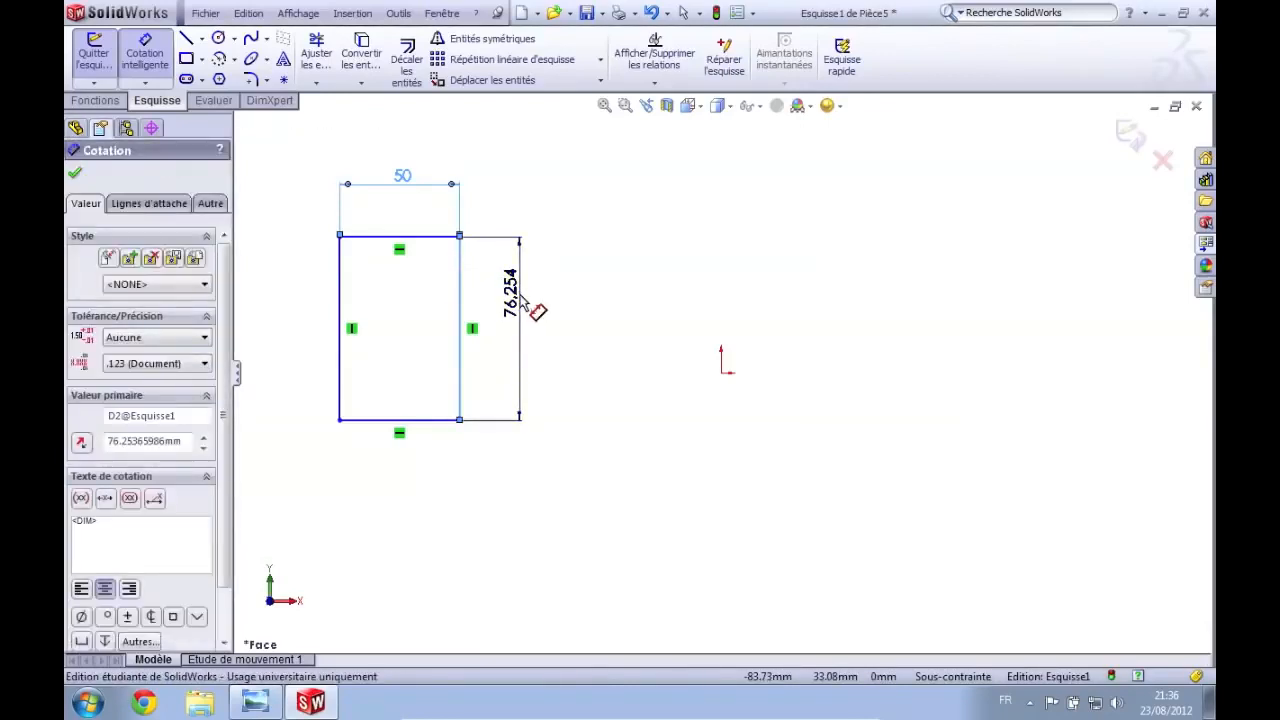
pyautogui.write('50')
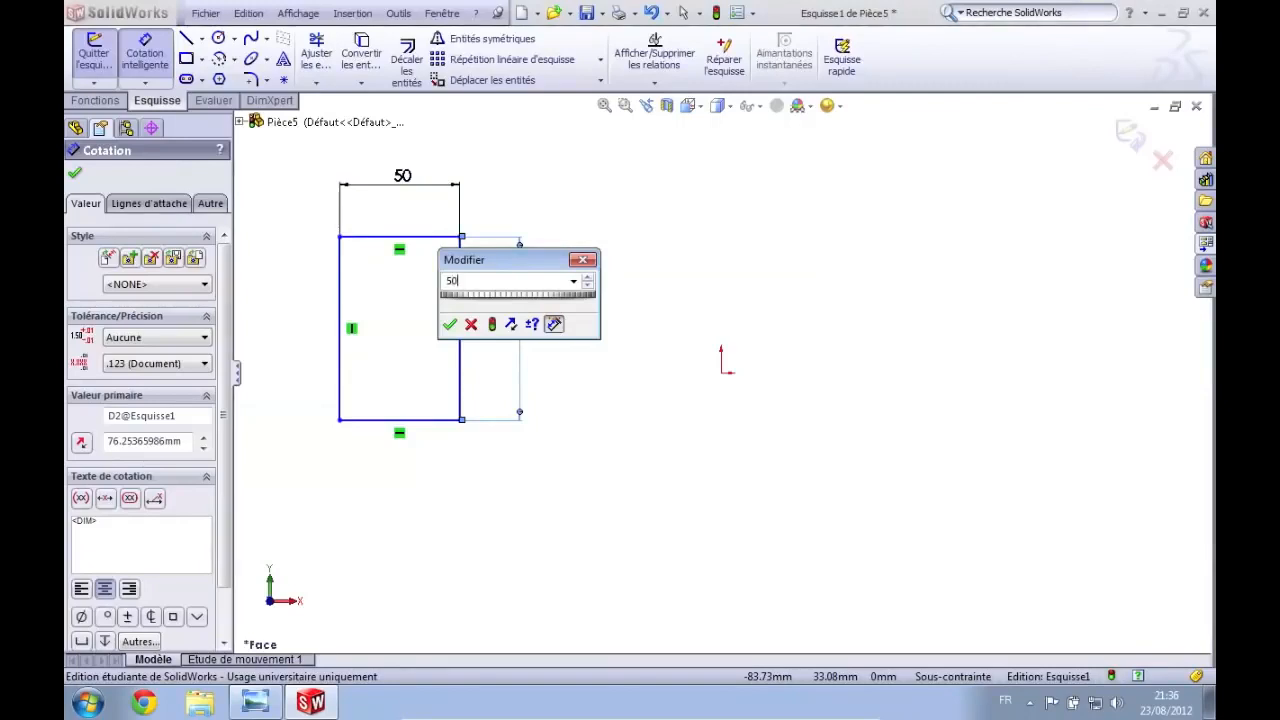
pyautogui.press('Return')
pyautogui.press('Escape')
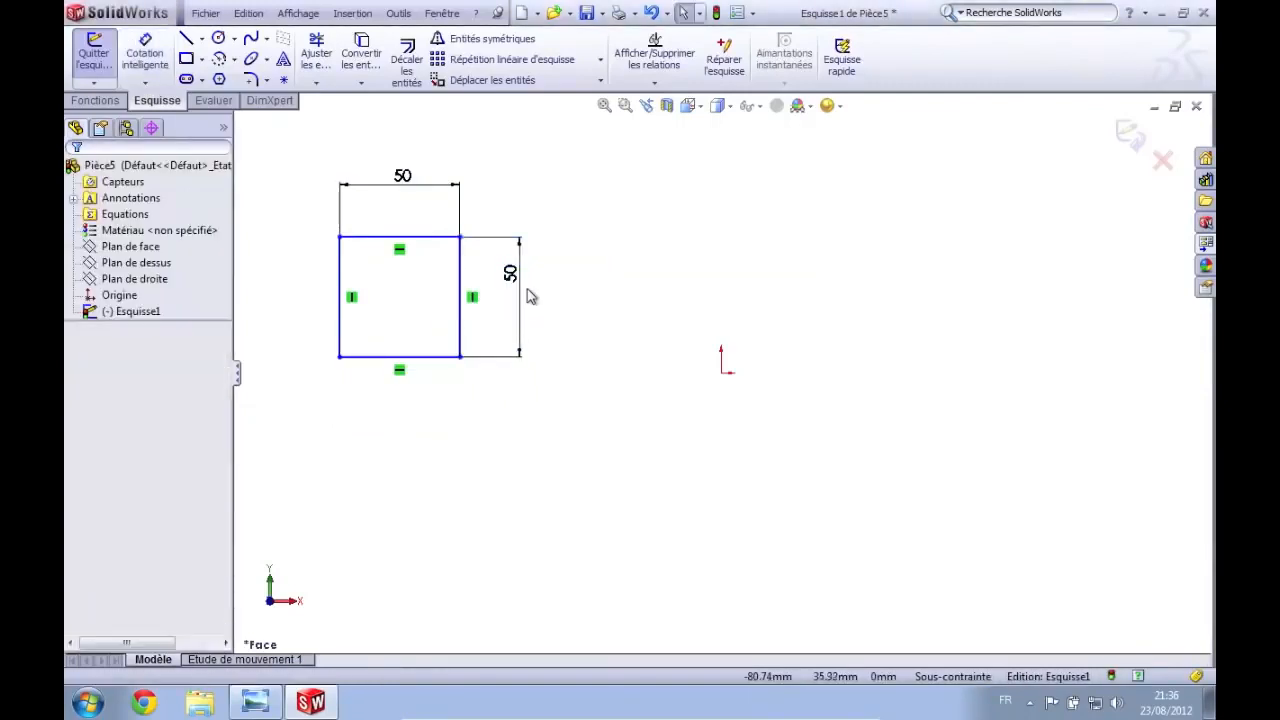
pyautogui.click(145, 55)
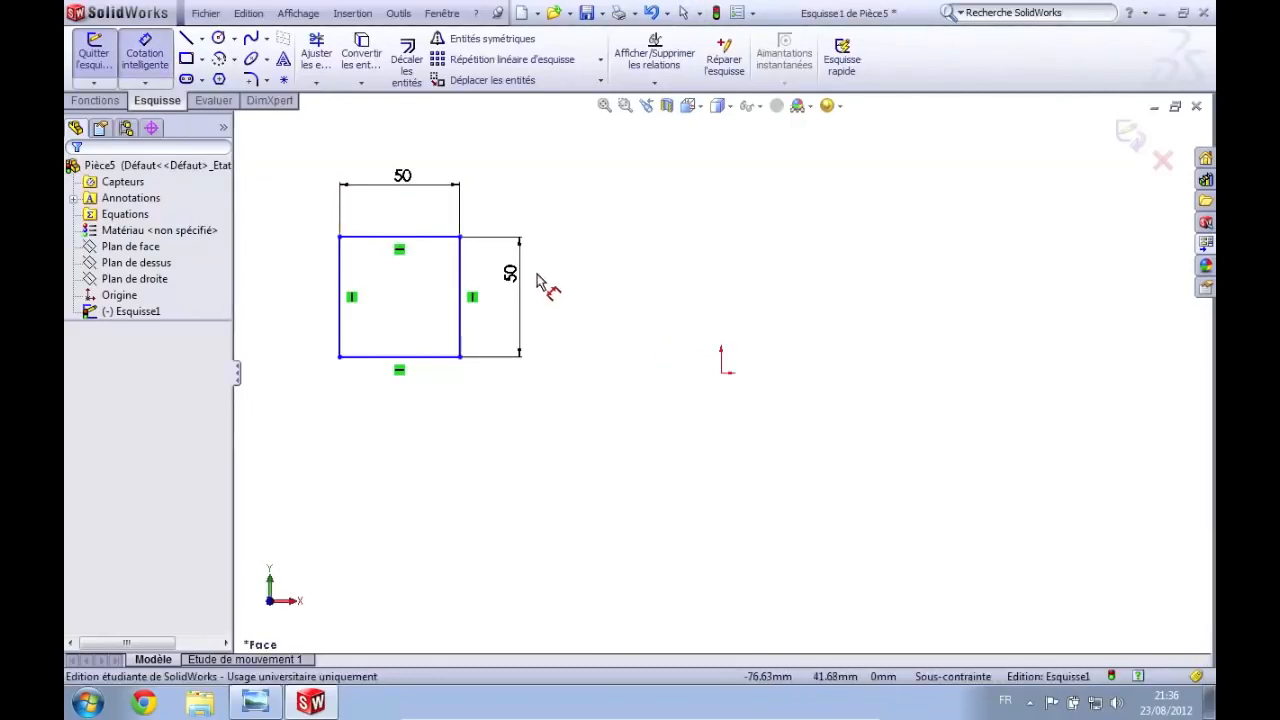
pyautogui.press('Escape')
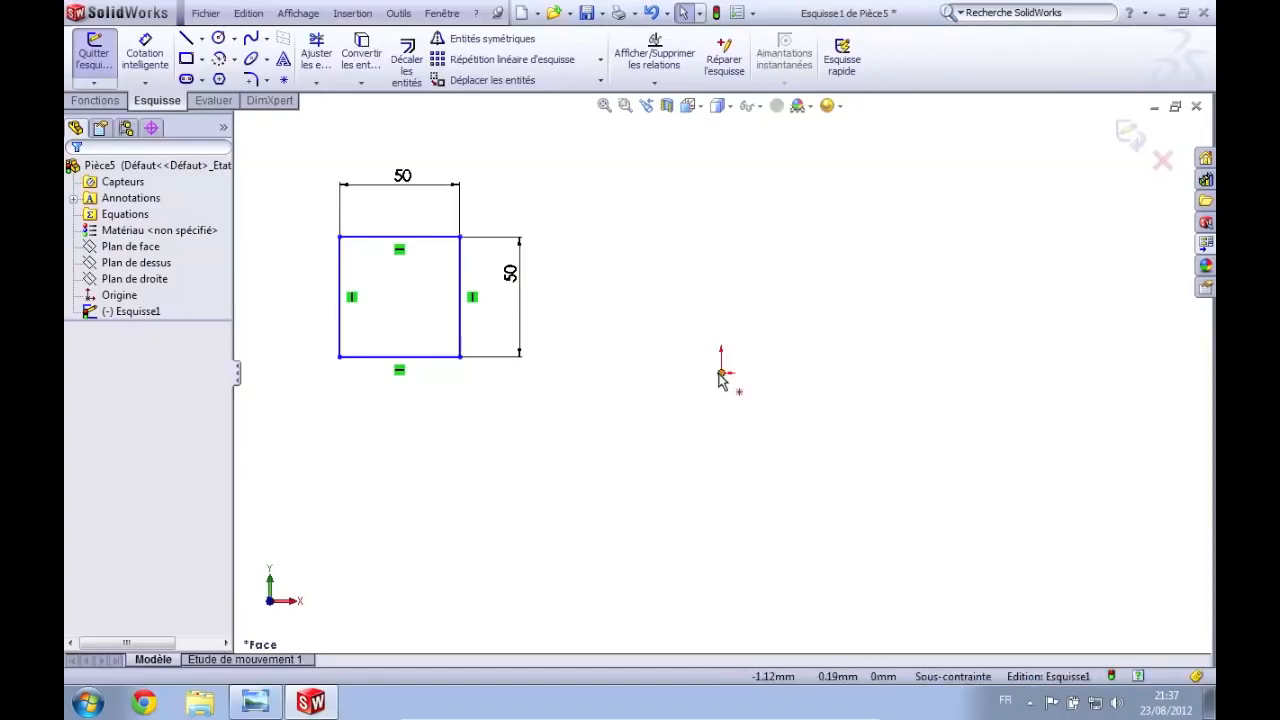
pyautogui.click(132, 53)
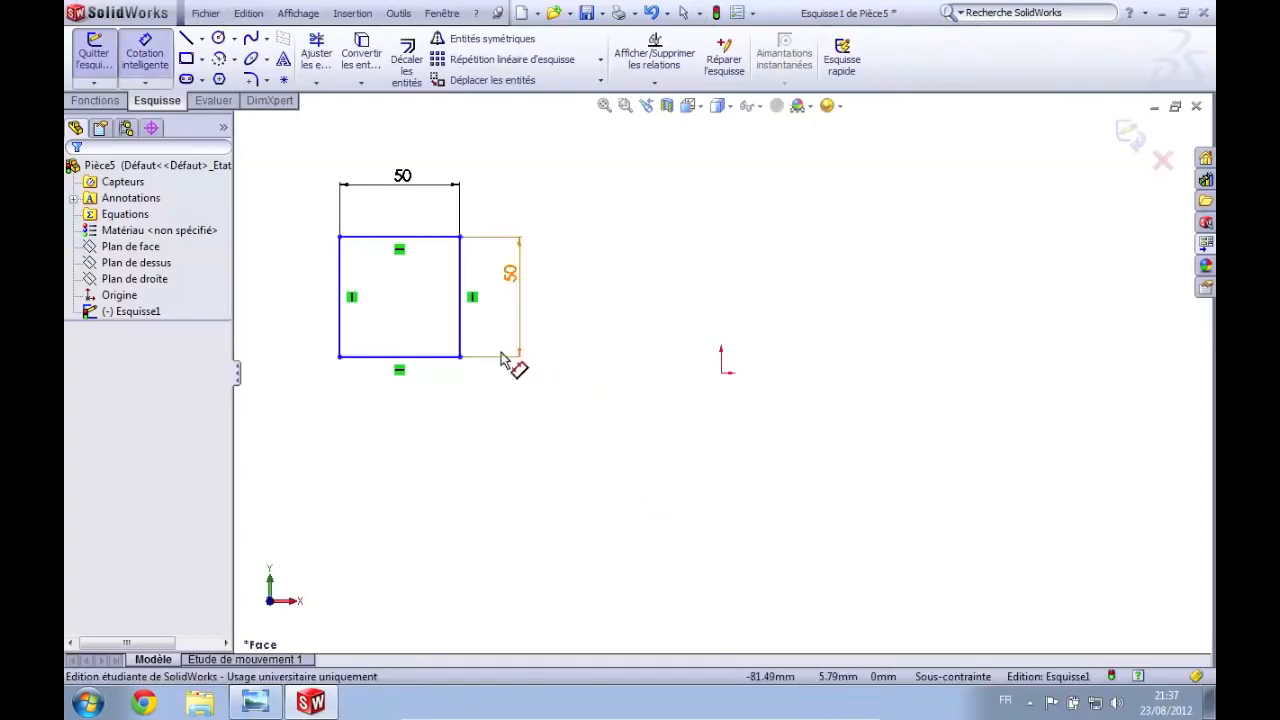
pyautogui.click(463, 334)
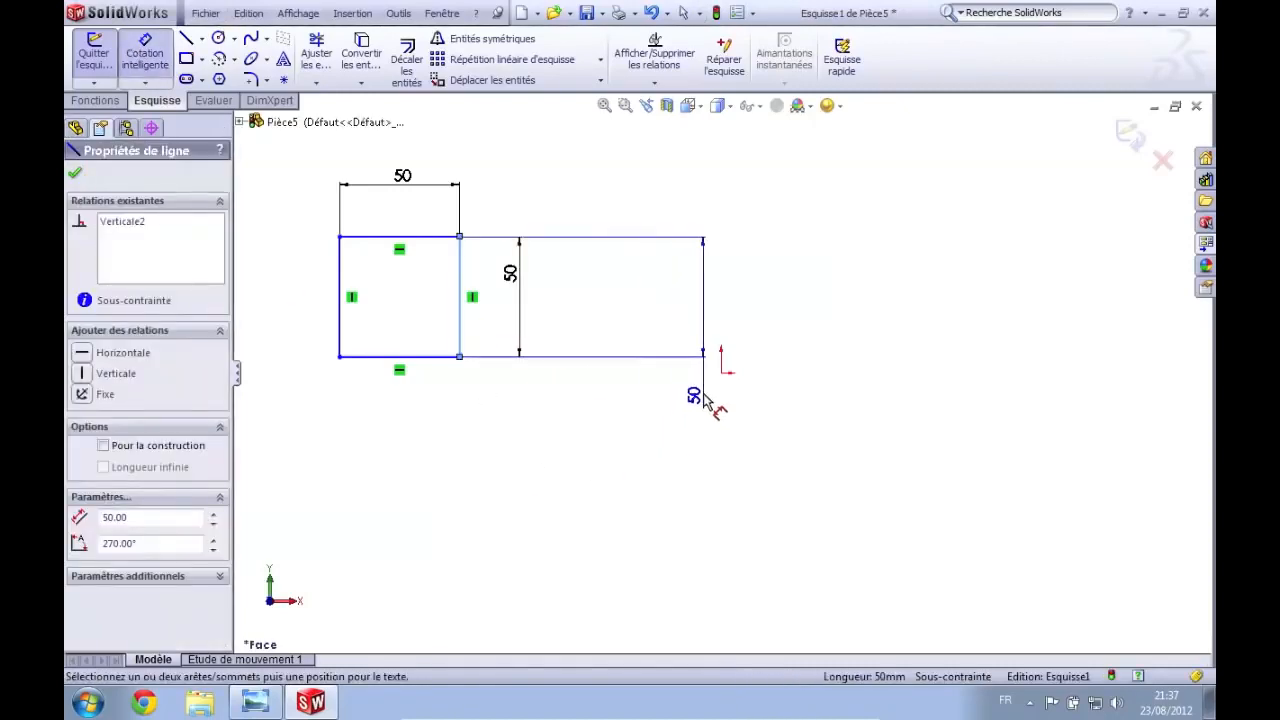
pyautogui.click(719, 360)
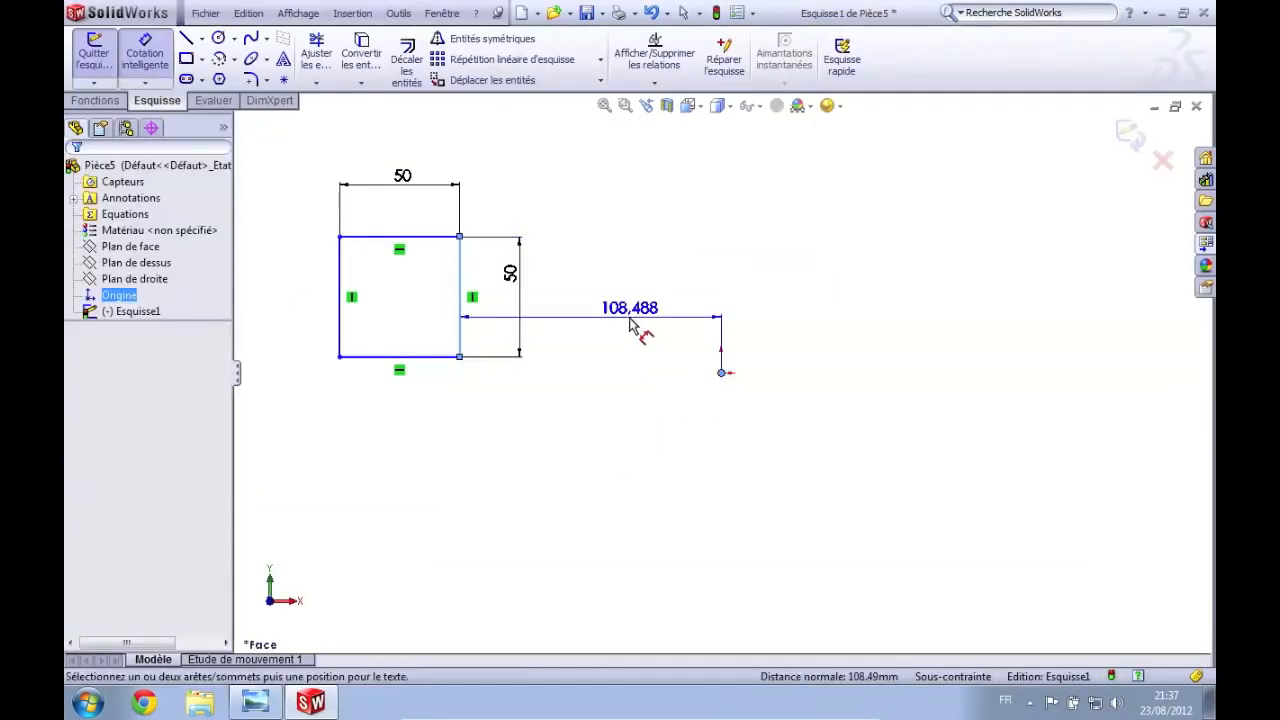
pyautogui.press('Escape')
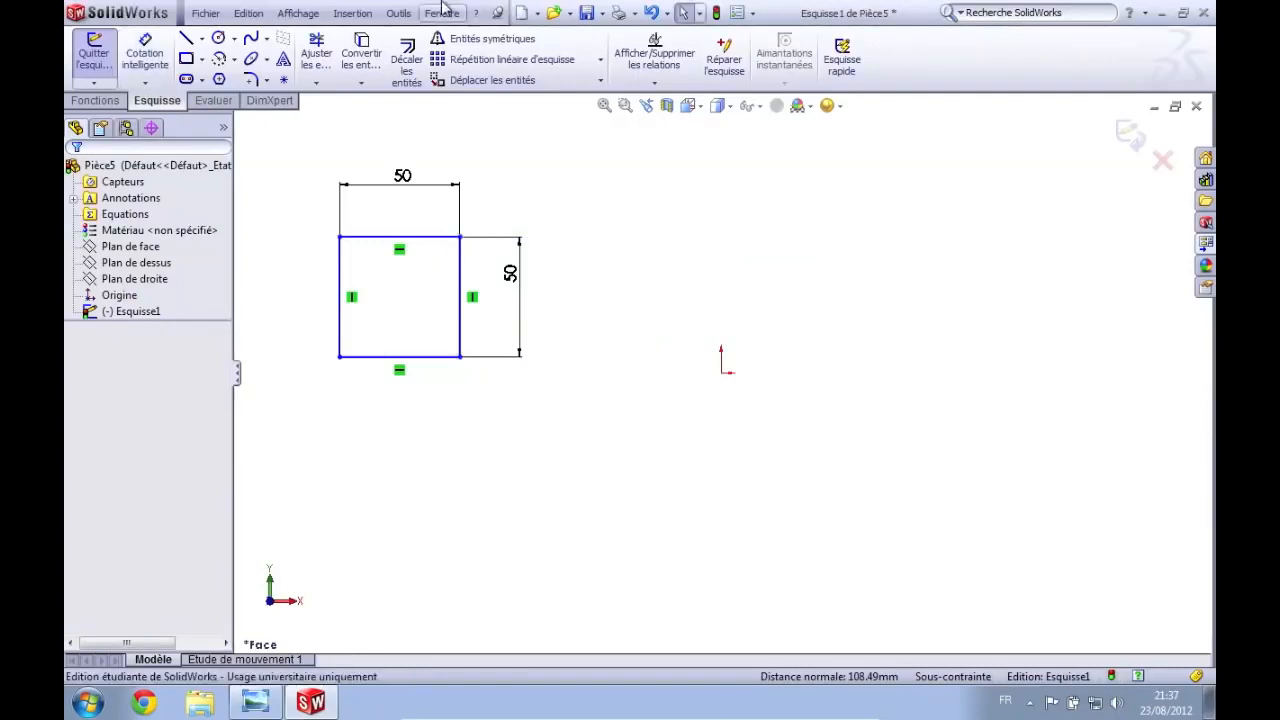
# Dimension the horizontal distance from the square's right edge to the origin, keeping the drawn value
pyautogui.click(165, 50)
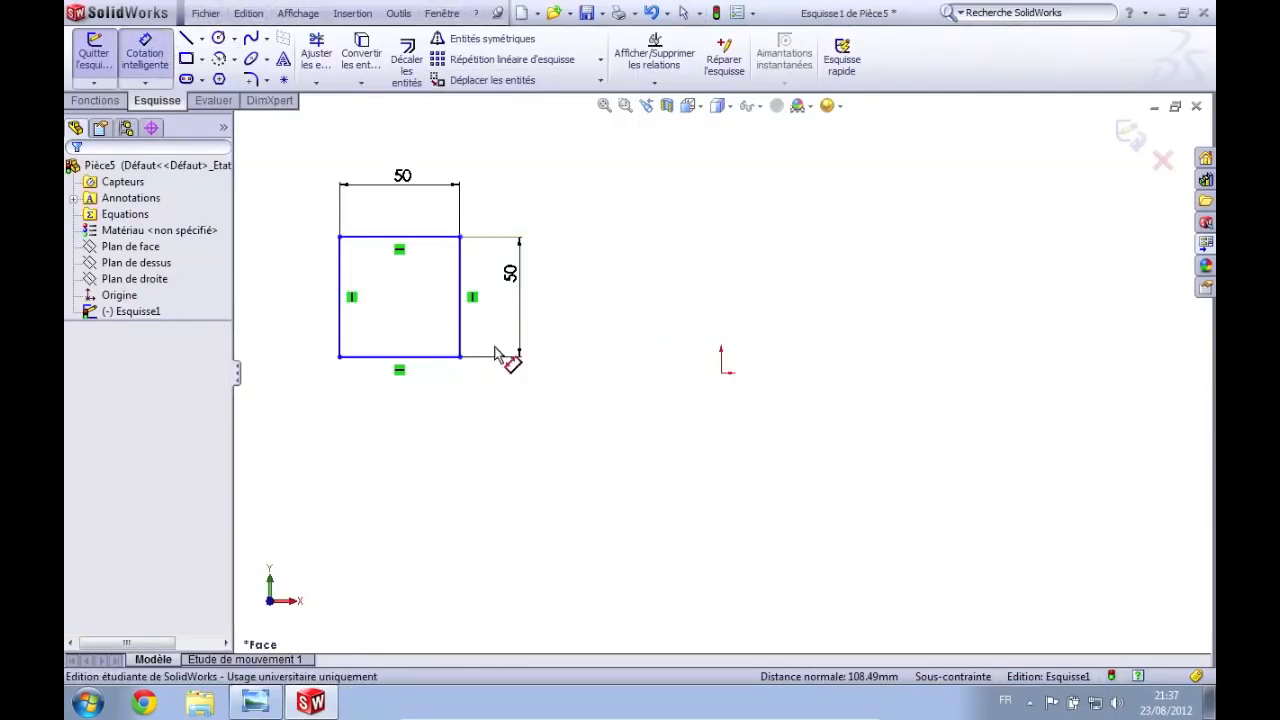
pyautogui.click(461, 342)
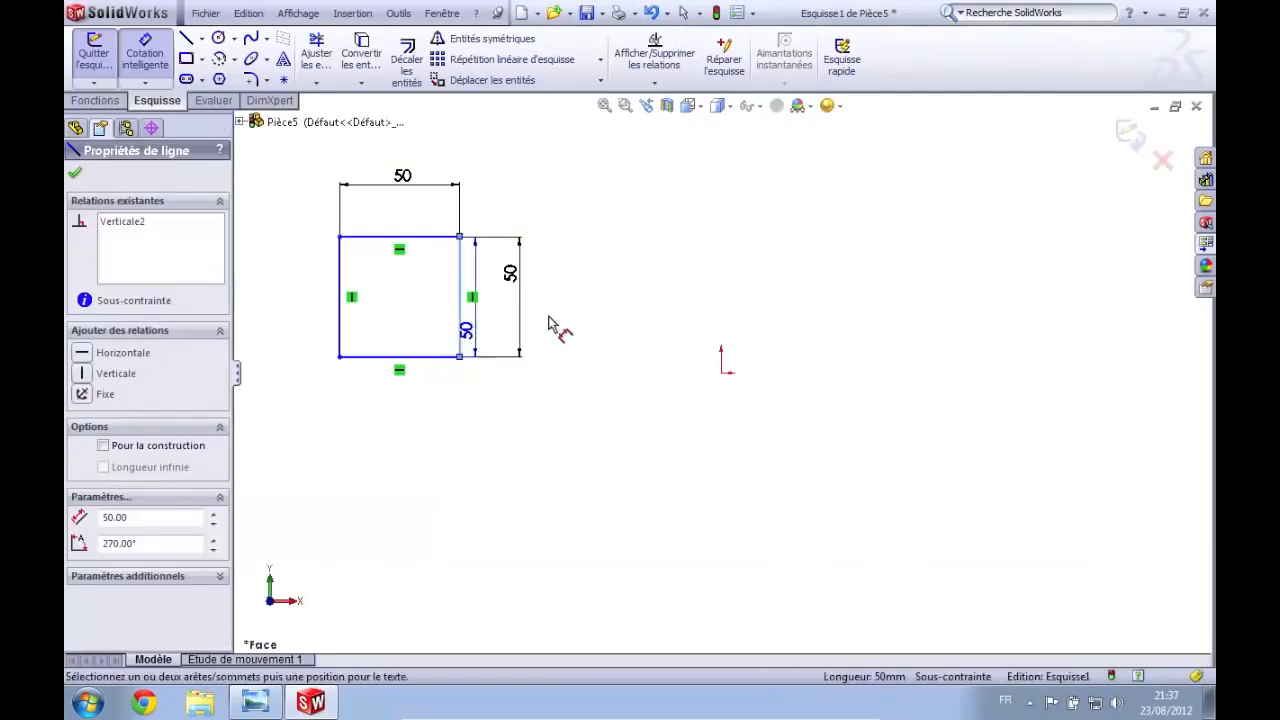
pyautogui.click(721, 373)
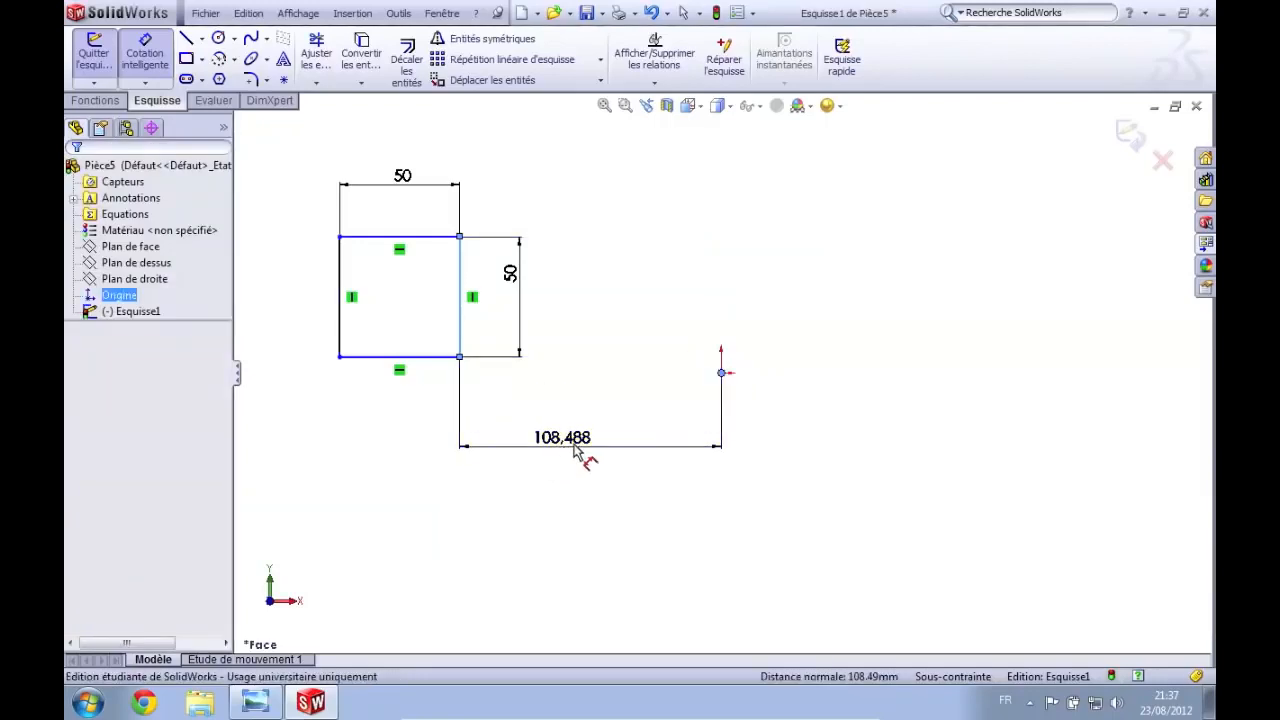
pyautogui.click(578, 456)
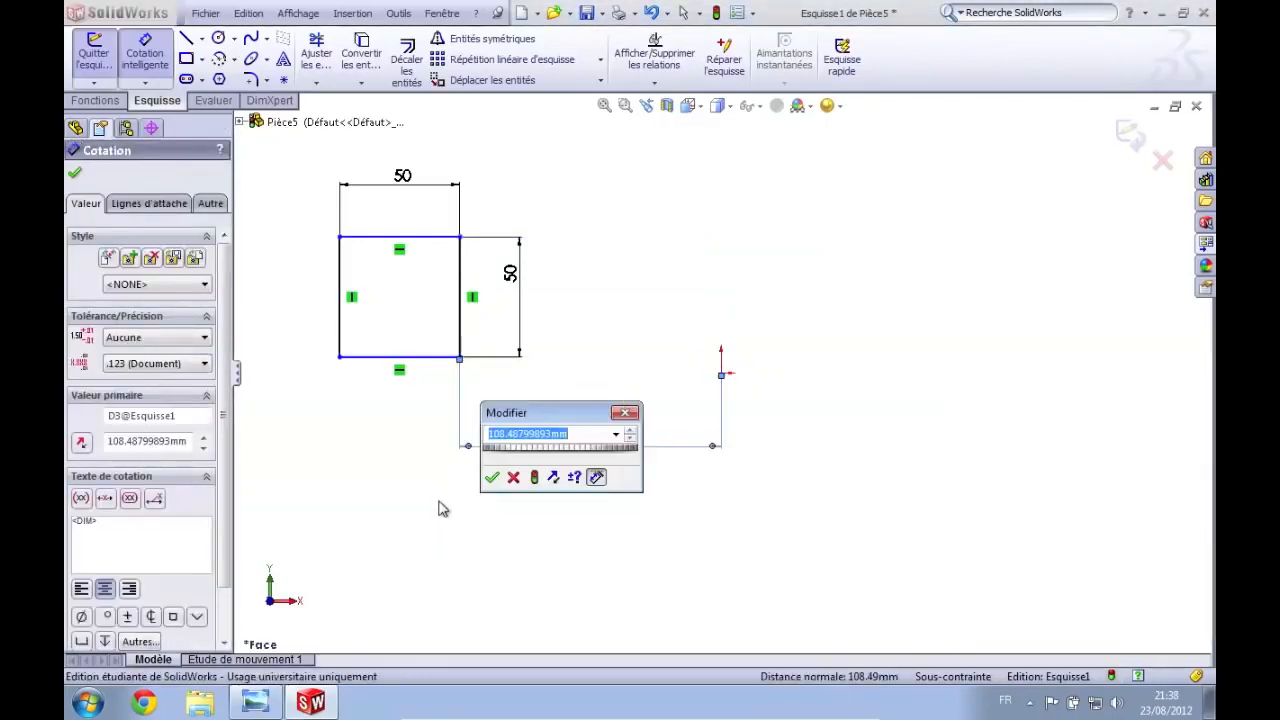
pyautogui.click(491, 477)
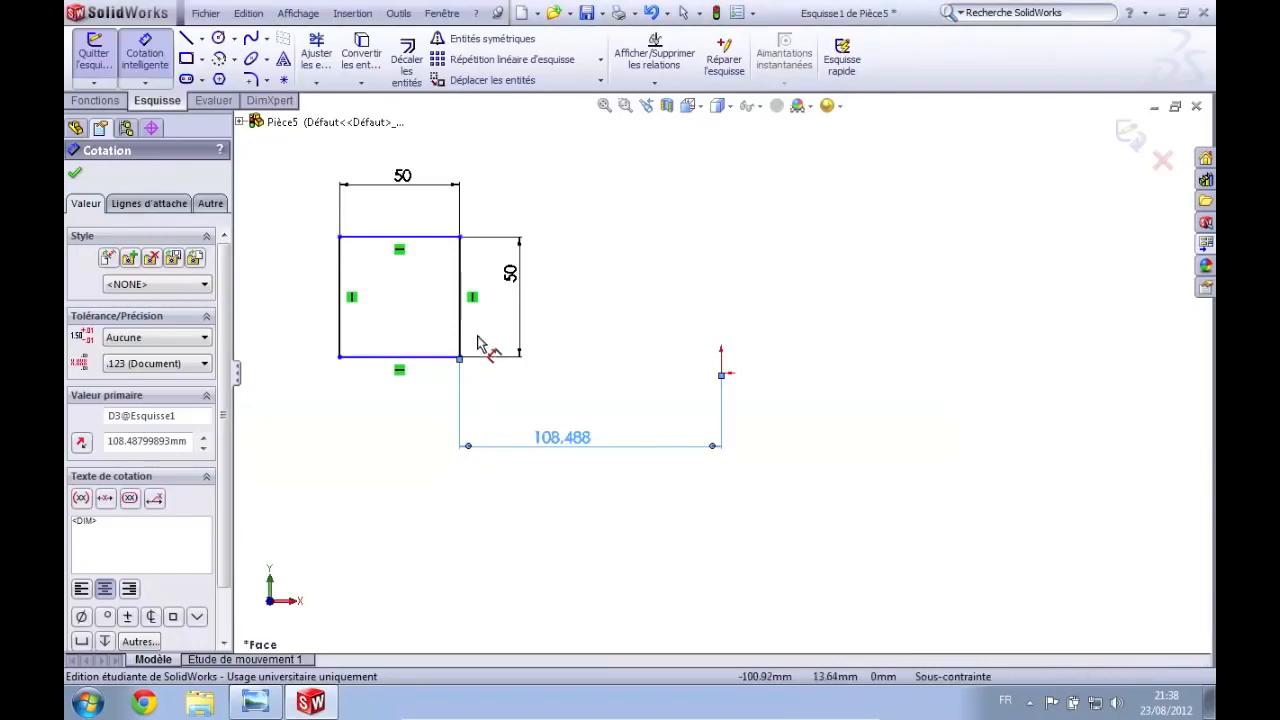
# Dimension the vertical distance from the square's bottom edge to the origin, keeping the drawn value
pyautogui.click(429, 358)
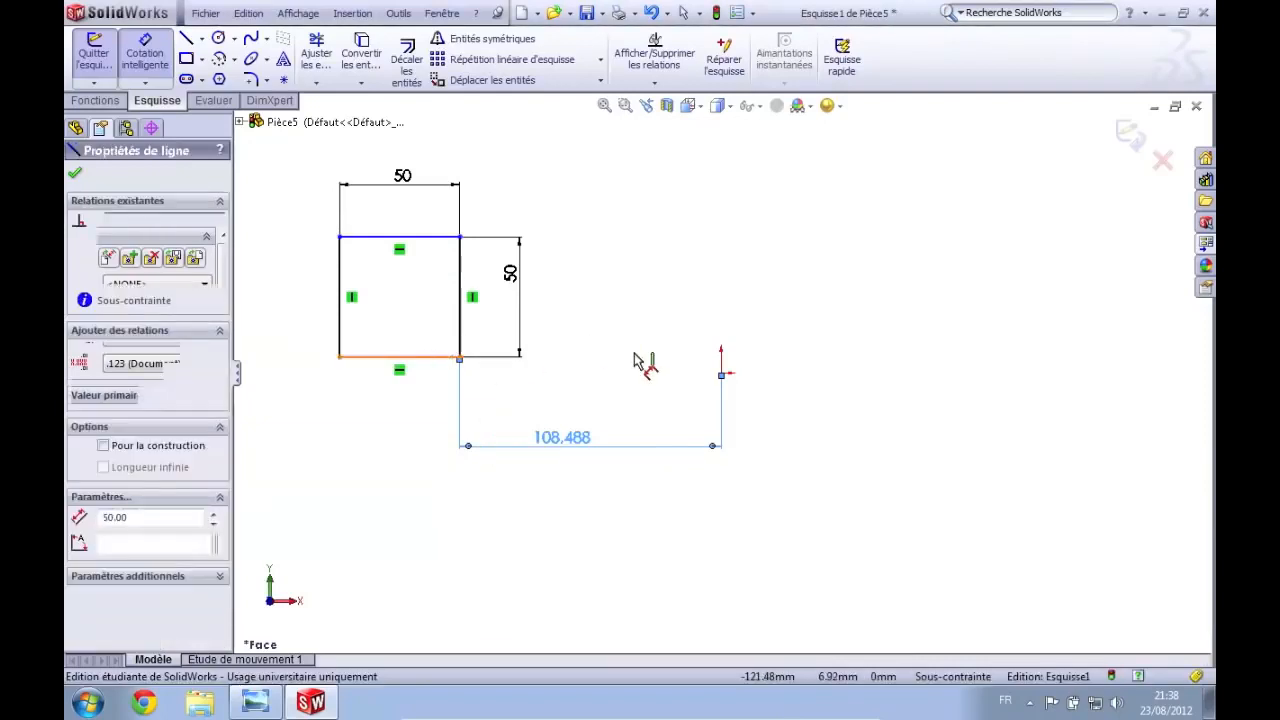
pyautogui.click(721, 375)
pyautogui.click(568, 366)
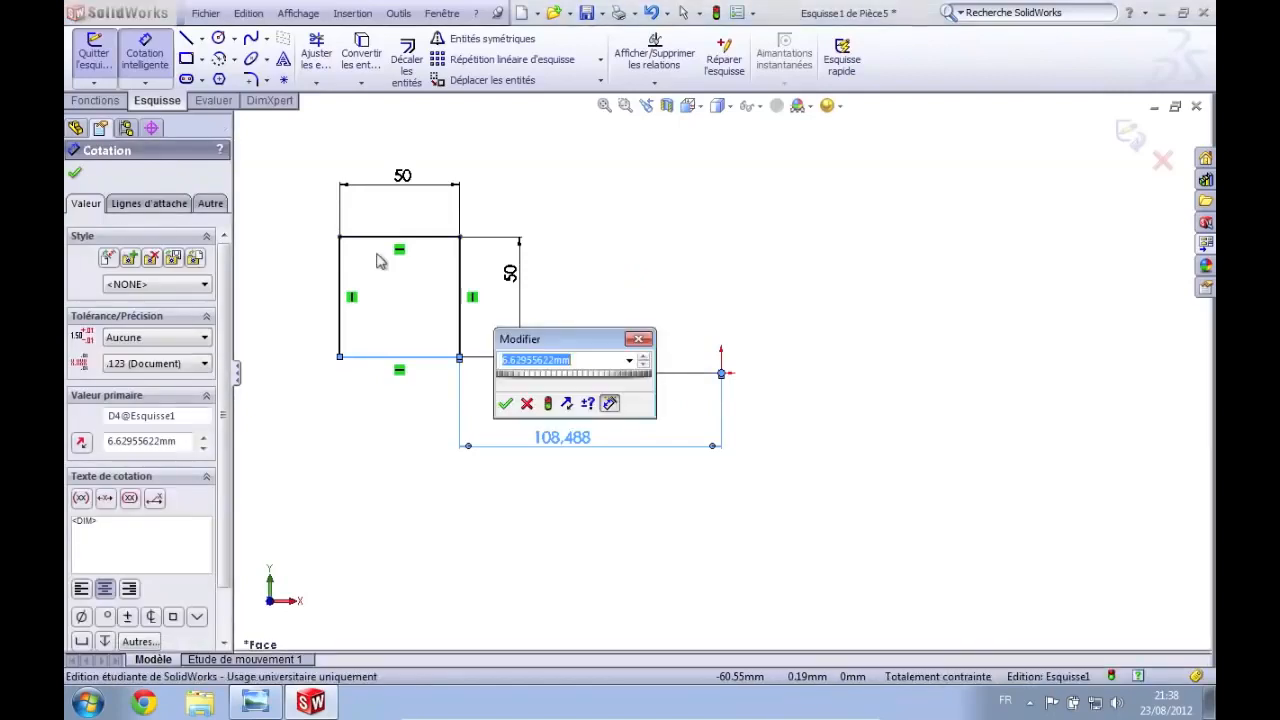
pyautogui.click(506, 403)
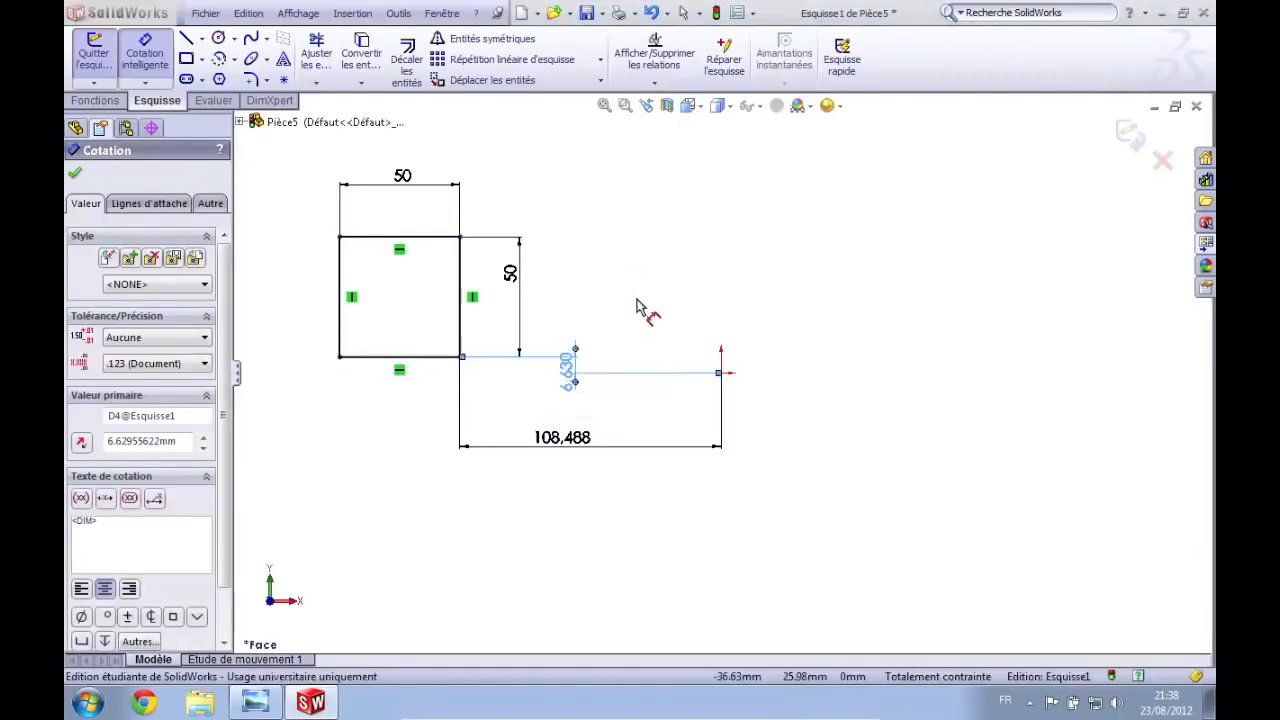
pyautogui.press('Escape')
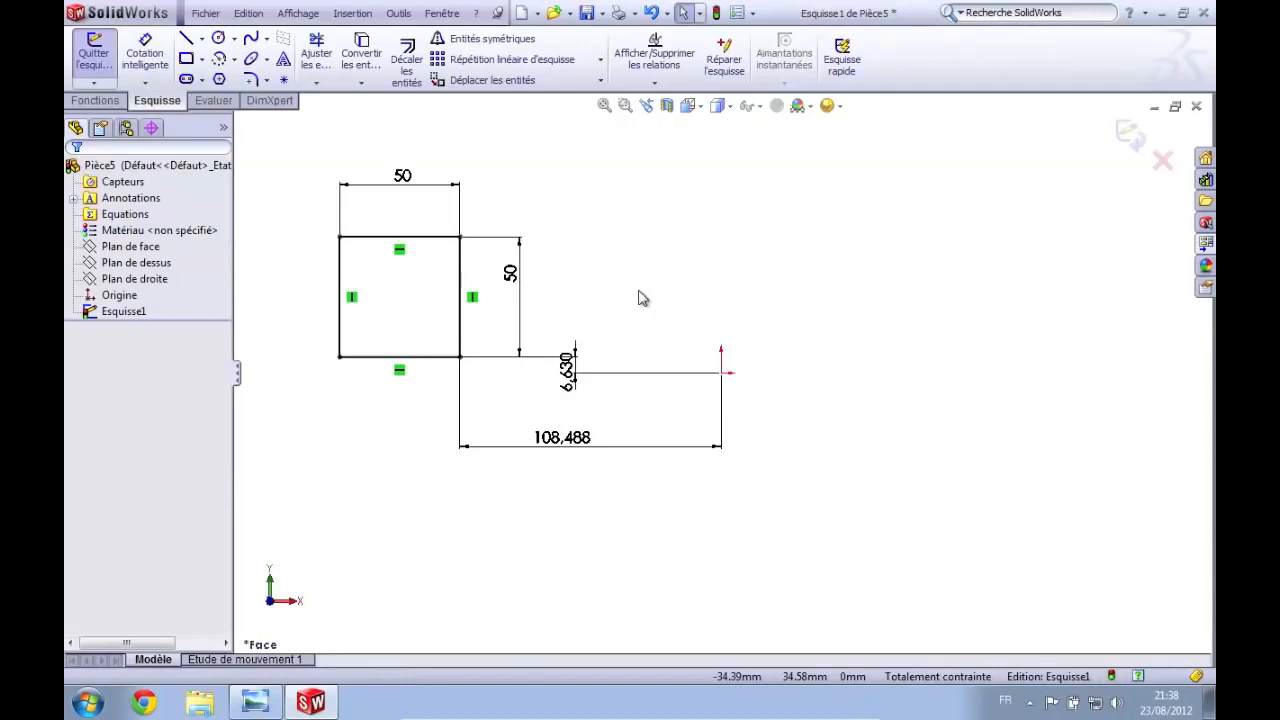
# Delete the vertical and horizontal dimensions that locate the square relative to the origin
pyautogui.click(567, 370)
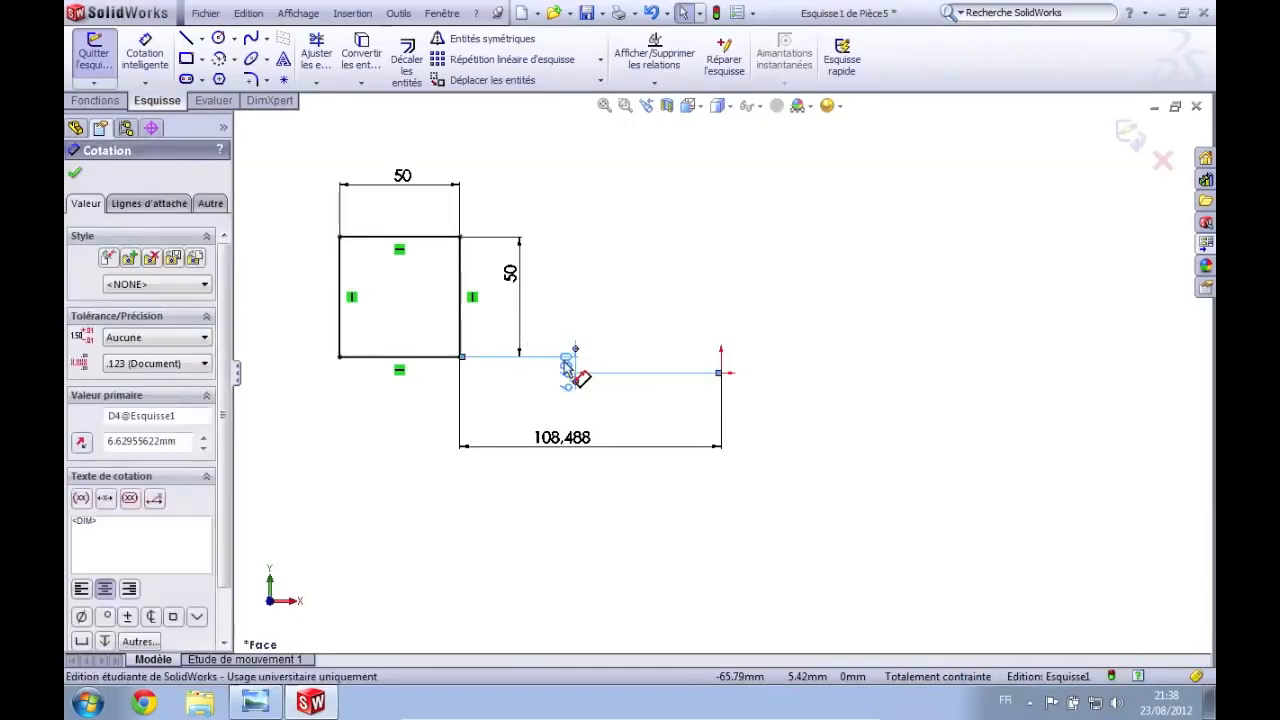
pyautogui.click(606, 306)
pyautogui.click(569, 376)
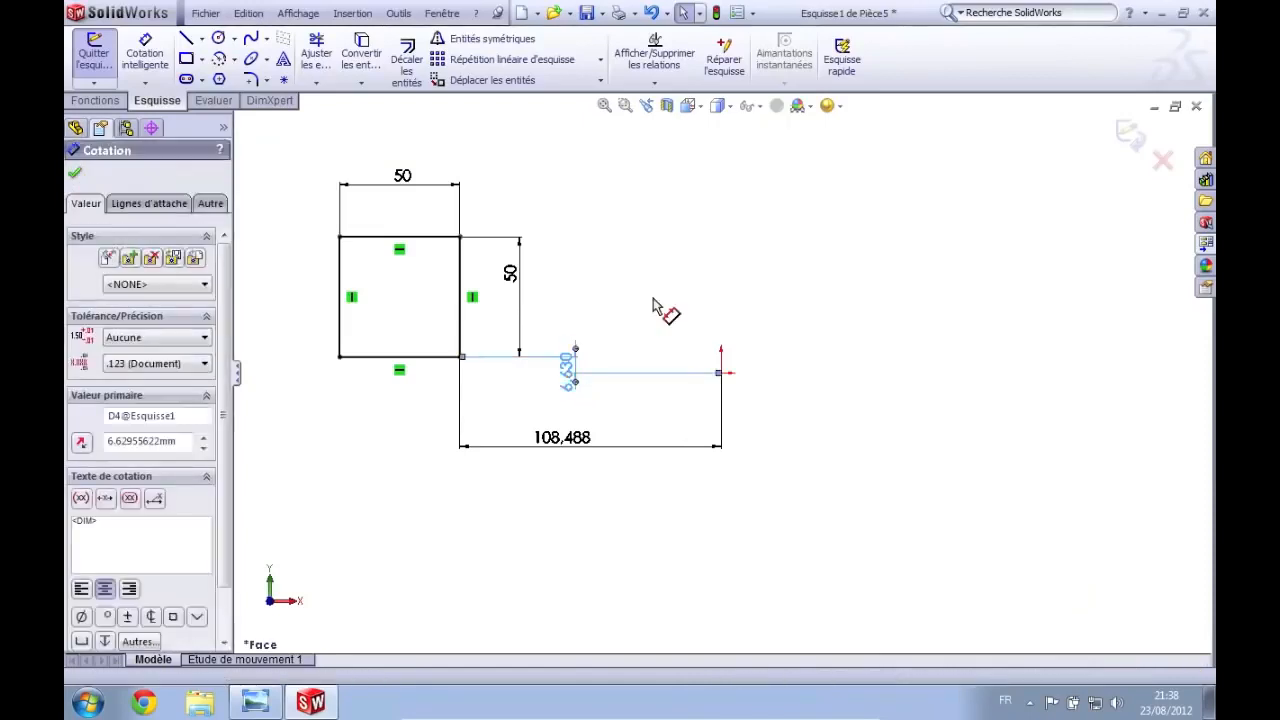
pyautogui.press('Delete')
pyautogui.click(577, 440)
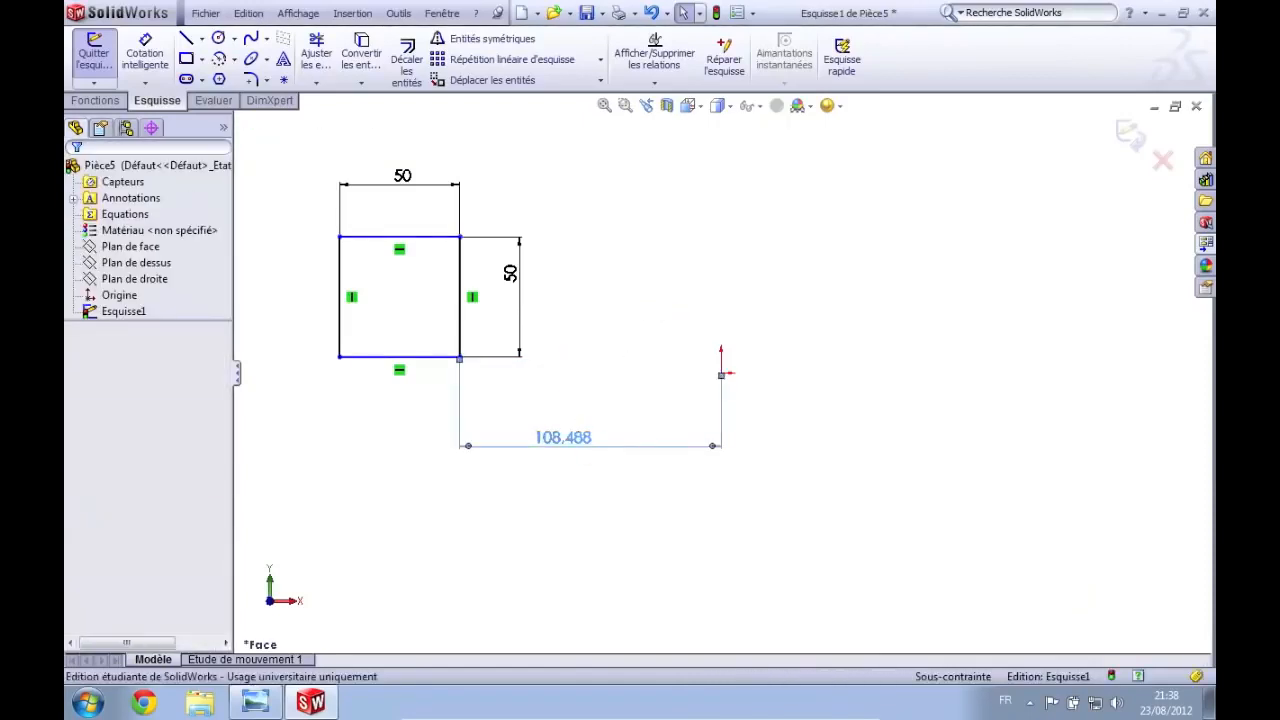
pyautogui.press('Delete')
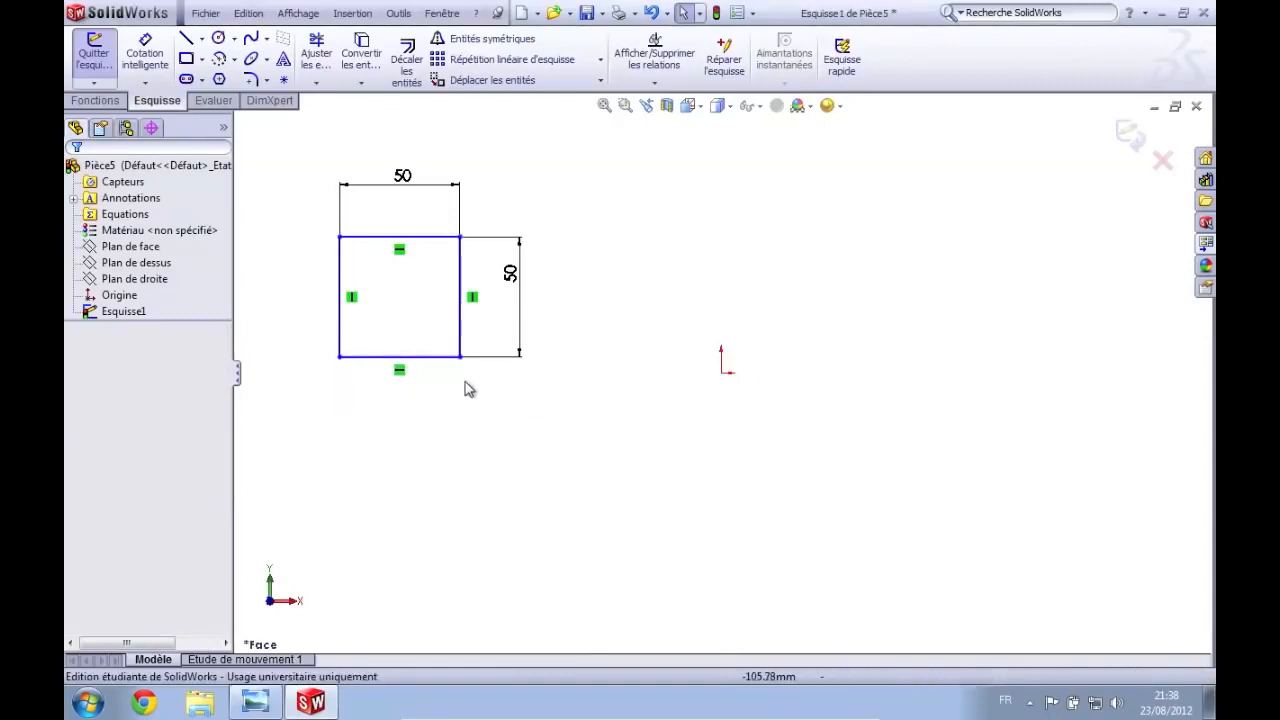
# Move the square's bottom-right corner onto the origin so the two points coincide
pyautogui.moveTo(460, 356)
pyautogui.mouseDown()
pyautogui.moveTo(508, 391)
pyautogui.moveTo(634, 371)
pyautogui.moveTo(720, 375)
pyautogui.moveTo(728, 362)
pyautogui.moveTo(708, 360)
pyautogui.moveTo(720, 374)
pyautogui.mouseUp()
pyautogui.click(893, 443)
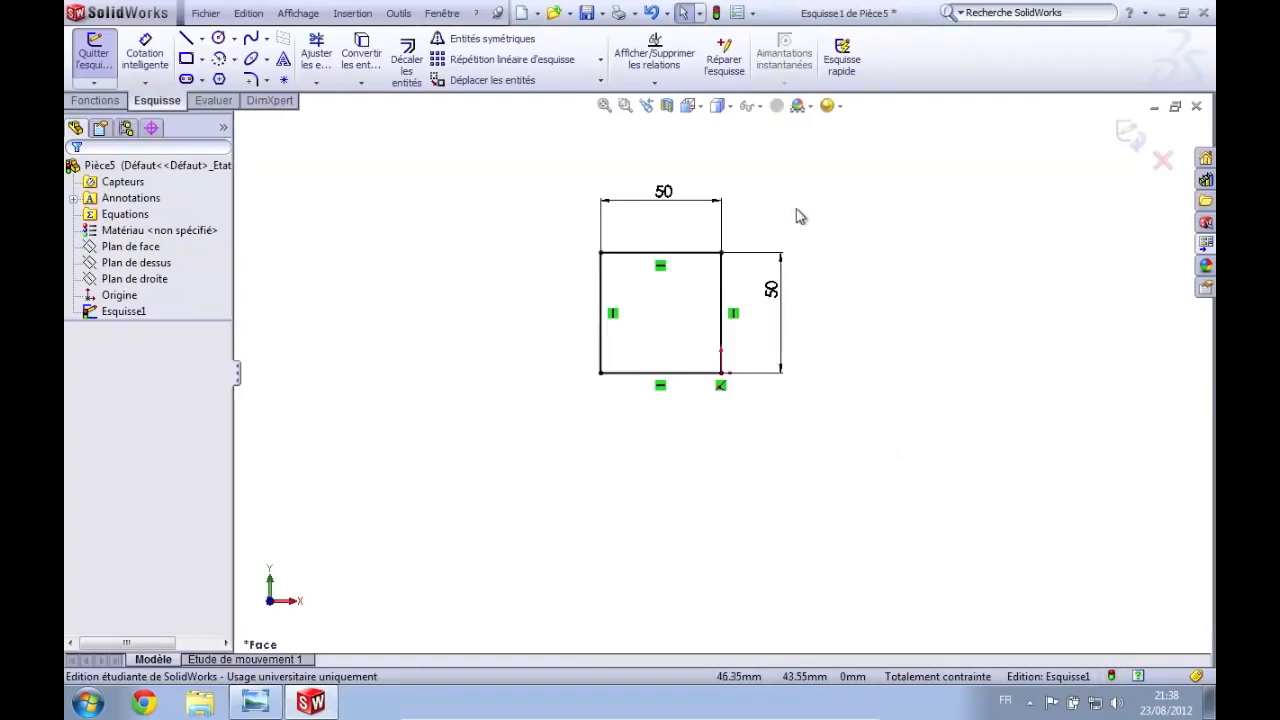
# Examine the square sketch at different zooms and angles, using the Normal à orientation and ending in an oblique view
pyautogui.scroll(-3, 668, 262)
pyautogui.scroll(2, 688, 331)
pyautogui.scroll(-7, 688, 331)
pyautogui.scroll(6, 688, 331)
pyautogui.moveTo(690, 337)
pyautogui.mouseDown(button='middle')
pyautogui.moveTo(774, 349)
pyautogui.moveTo(749, 400)
pyautogui.moveTo(777, 423)
pyautogui.moveTo(770, 410)
pyautogui.mouseUp(button='middle')
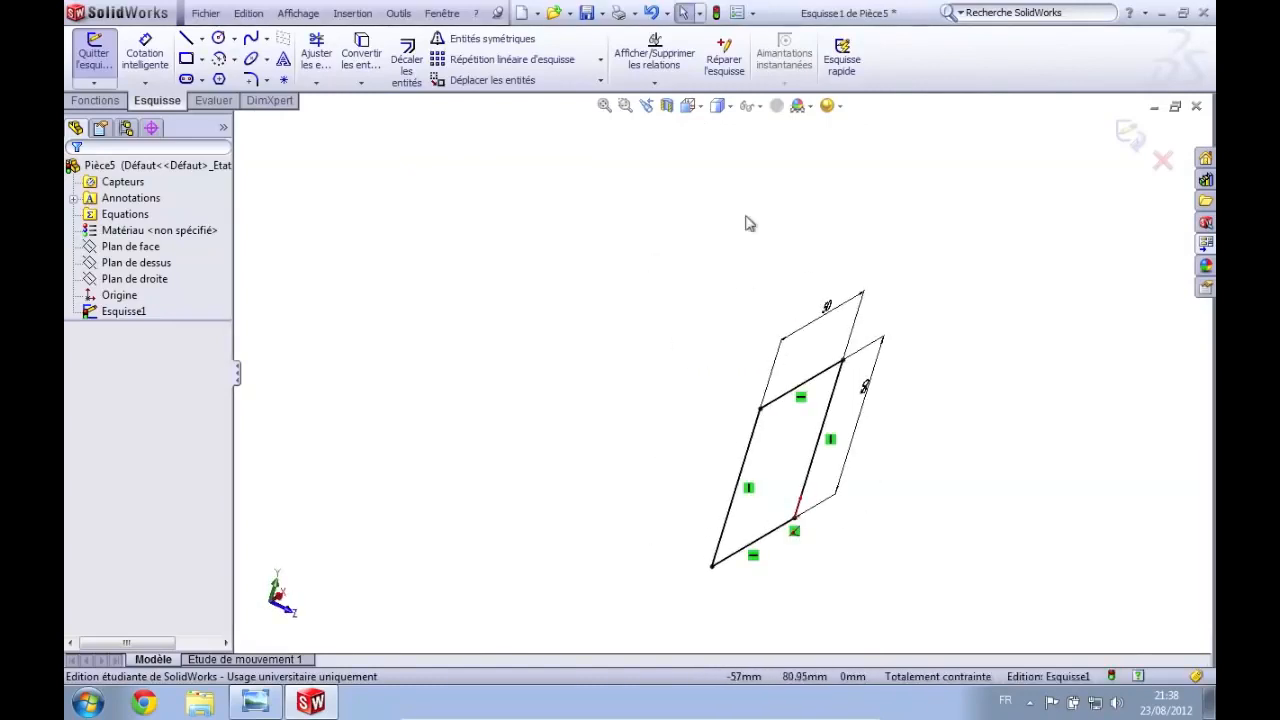
pyautogui.click(703, 107)
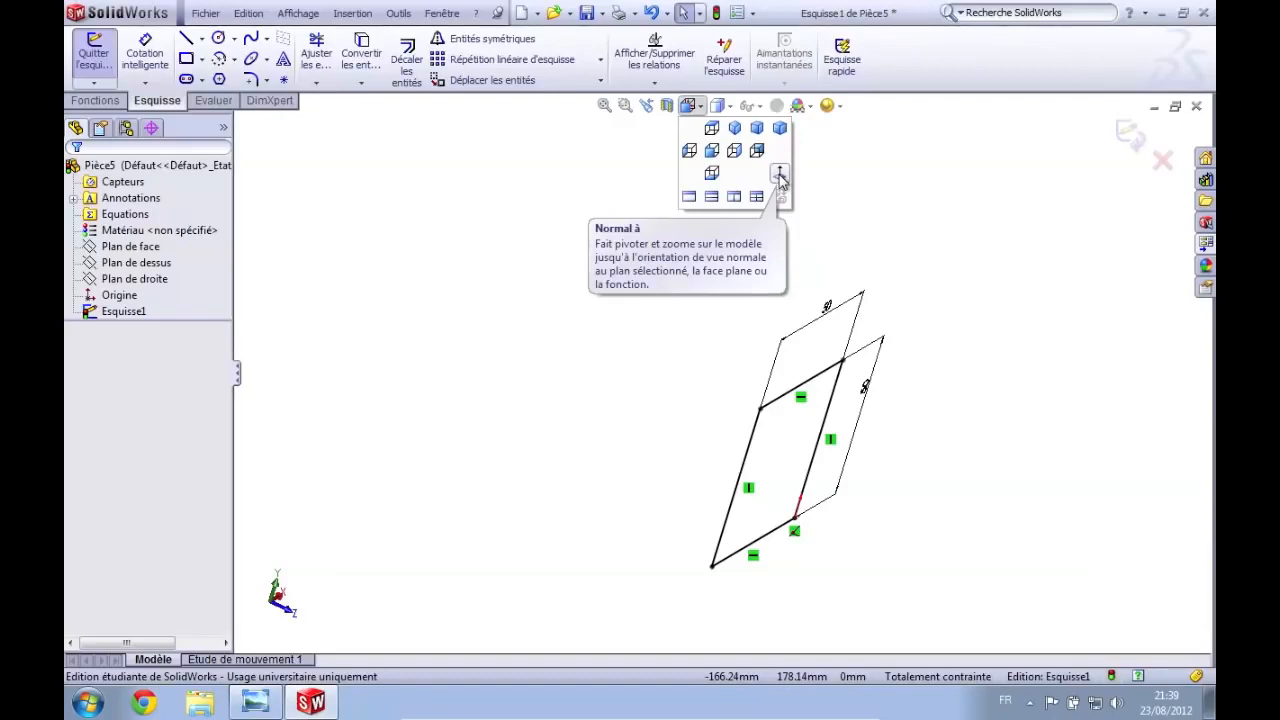
pyautogui.click(780, 176)
pyautogui.scroll(2, 803, 477)
pyautogui.moveTo(768, 470); pyautogui.dragTo(775, 503, button='middle')
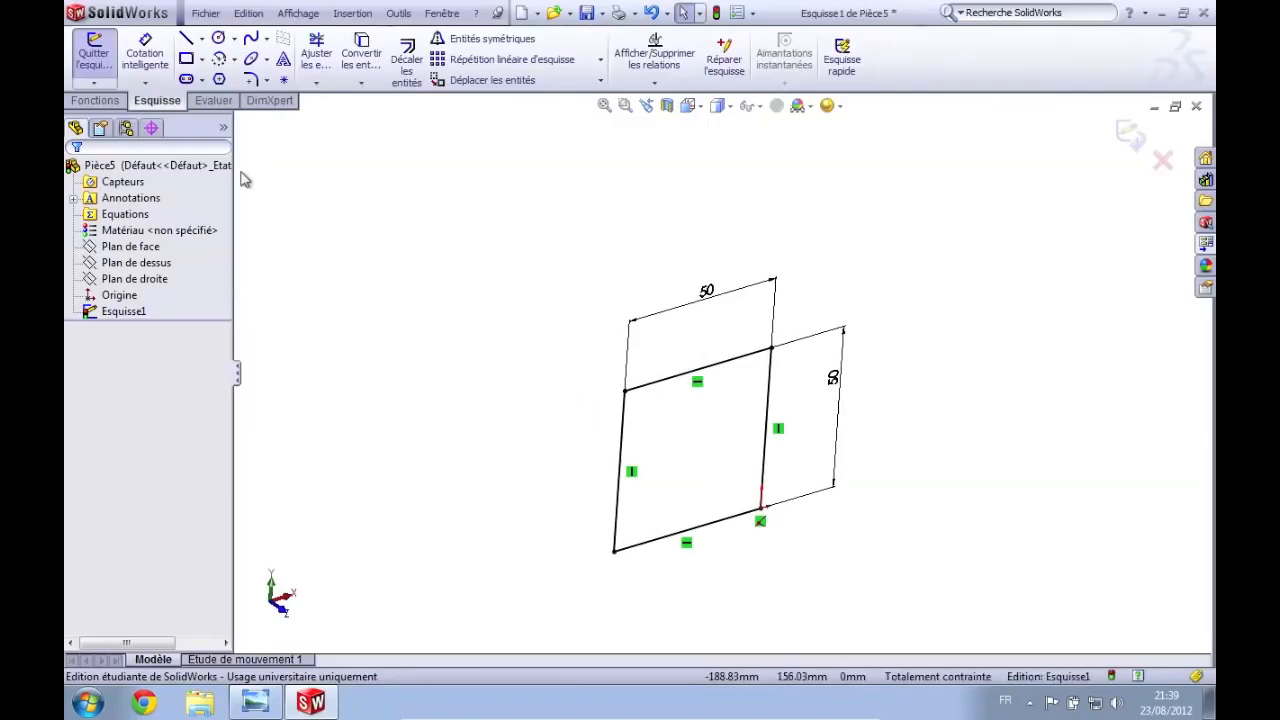
# Consult cube perce.TIF in the Windows photo viewer, and set up a boss extrusion of the square in SolidWorks with a depth of 50 mm
pyautogui.click(254, 704)
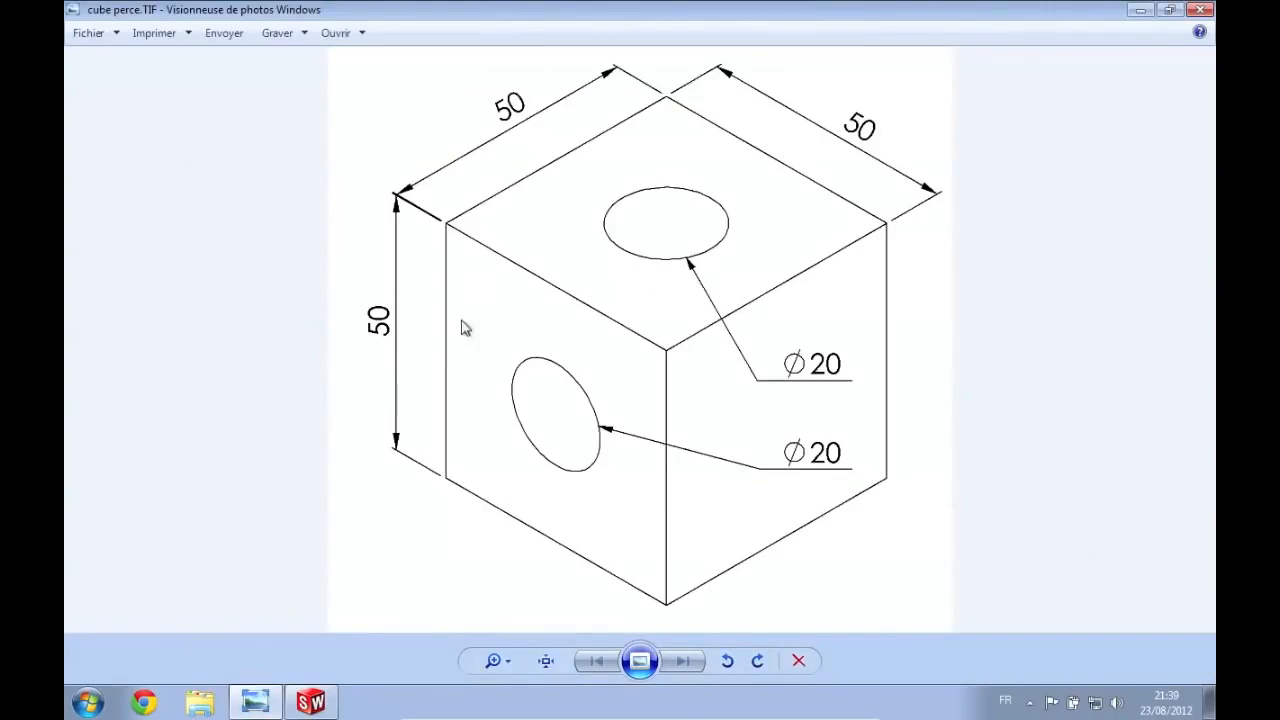
pyautogui.click(326, 710)
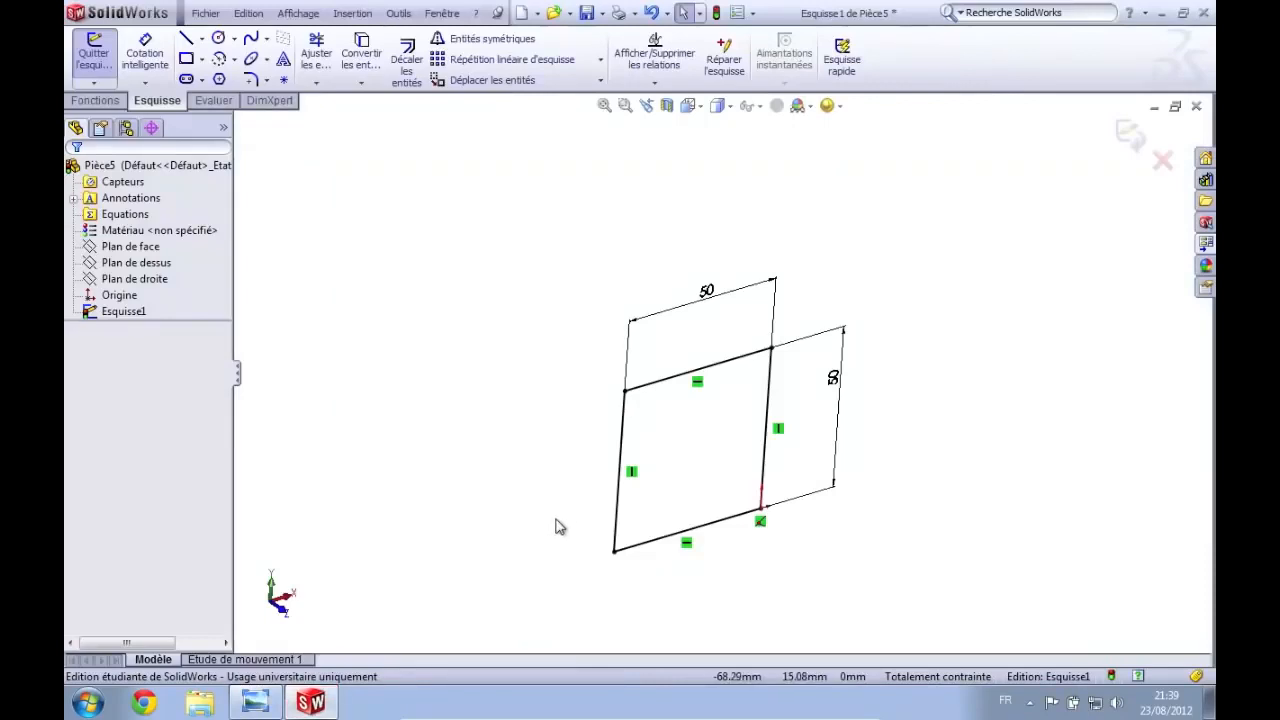
pyautogui.click(98, 103)
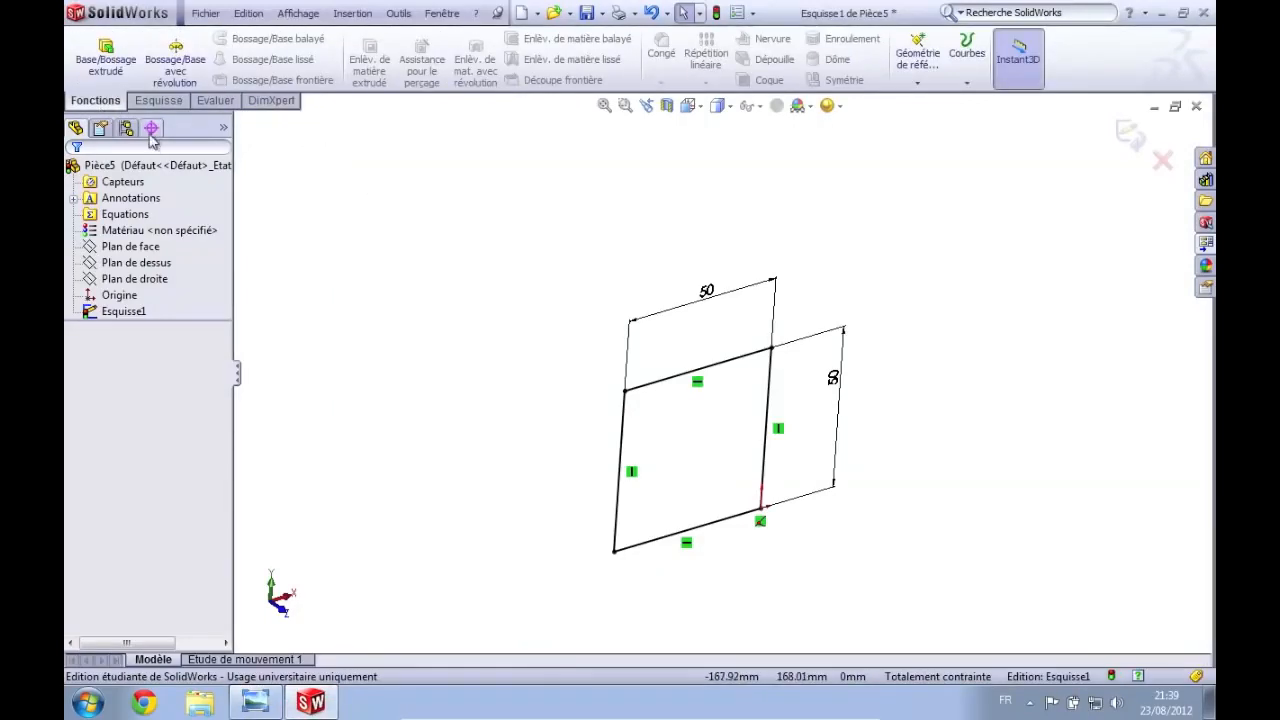
pyautogui.click(98, 60)
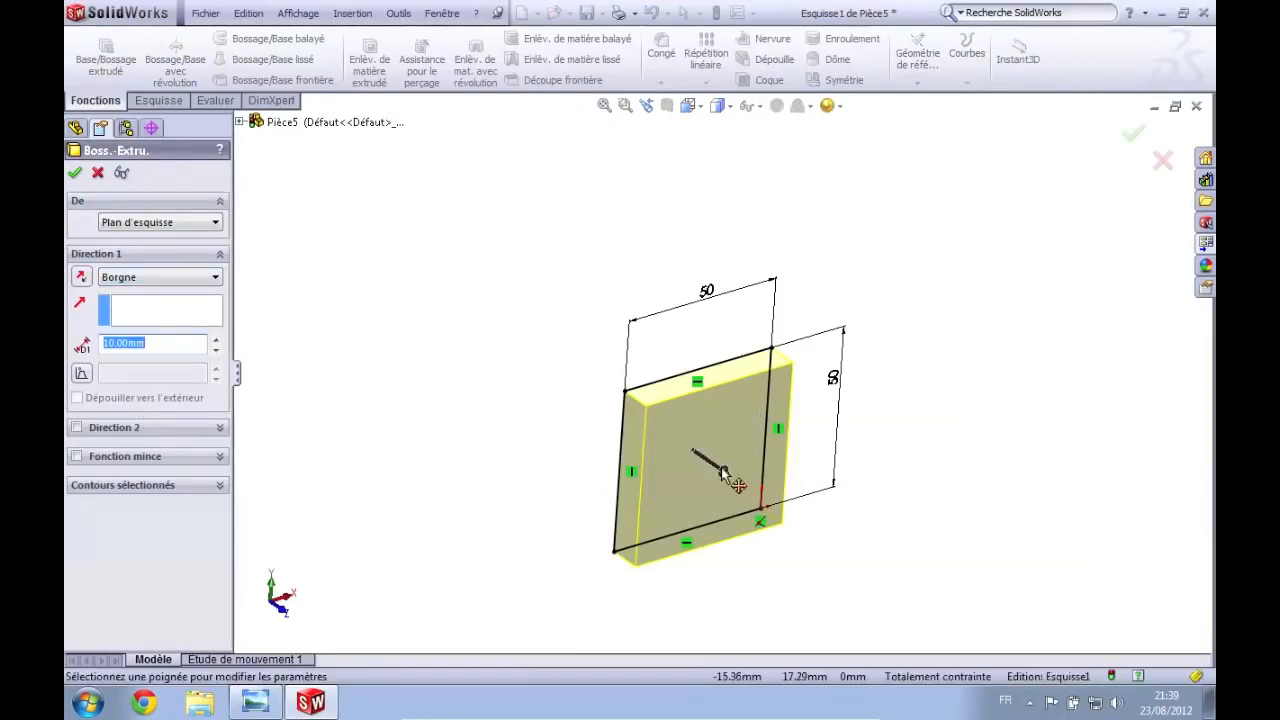
pyautogui.moveTo(724, 468)
pyautogui.mouseDown()
pyautogui.moveTo(830, 512)
pyautogui.moveTo(828, 497)
pyautogui.moveTo(866, 560)
pyautogui.moveTo(827, 541)
pyautogui.moveTo(871, 563)
pyautogui.moveTo(634, 400)
pyautogui.moveTo(563, 394)
pyautogui.moveTo(646, 457)
pyautogui.moveTo(767, 505)
pyautogui.moveTo(778, 470)
pyautogui.mouseUp()
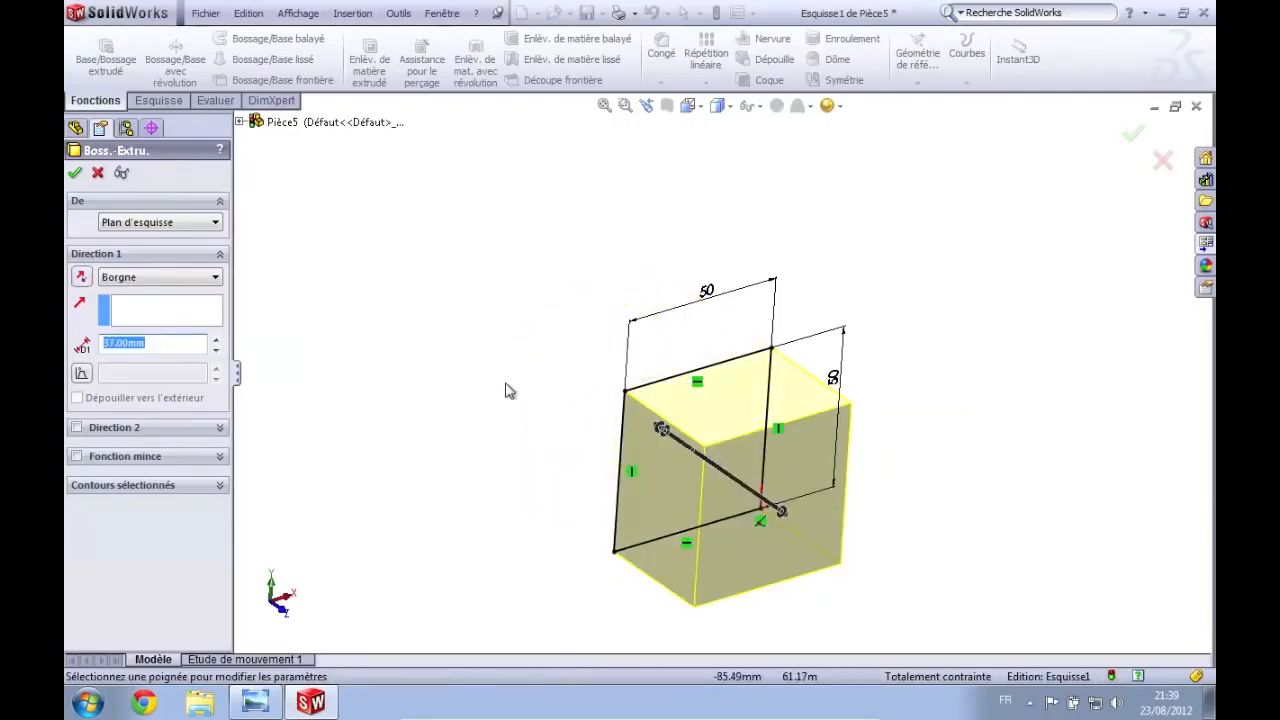
pyautogui.write('50')
pyautogui.press('Return')
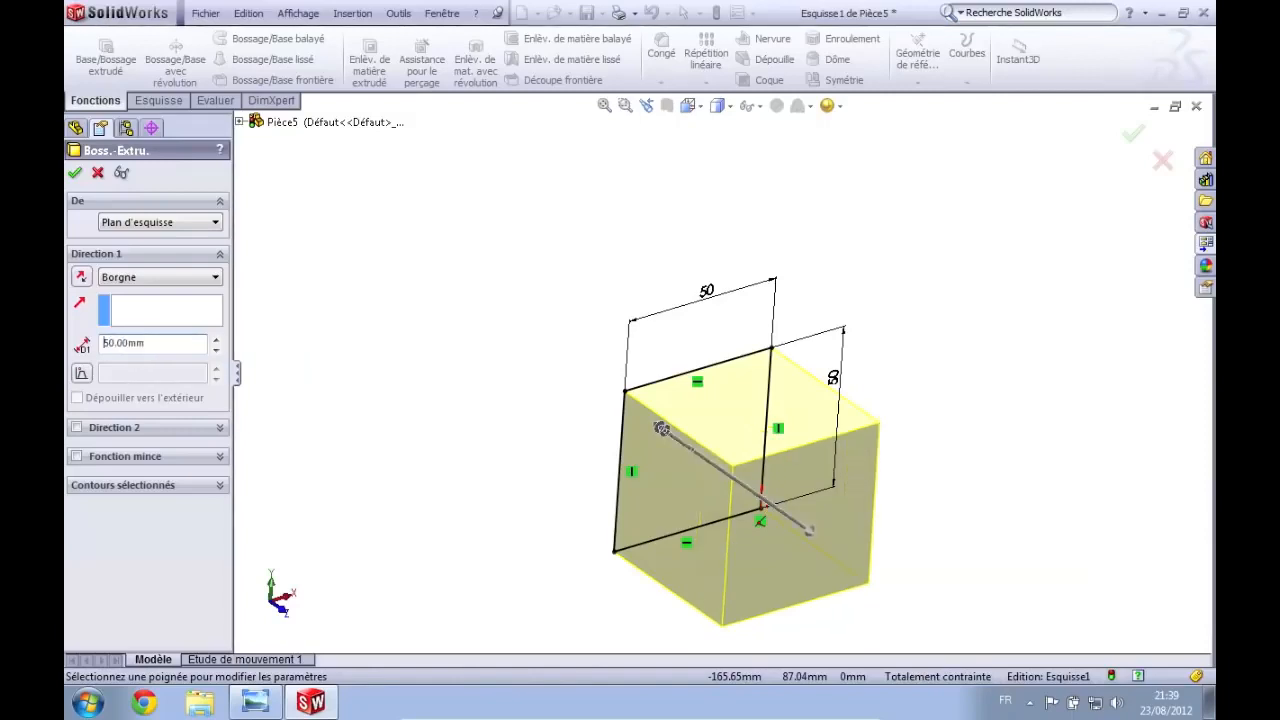
pyautogui.moveTo(908, 417)
pyautogui.mouseDown(button='middle')
pyautogui.moveTo(917, 389)
pyautogui.moveTo(903, 405)
pyautogui.mouseUp(button='middle')
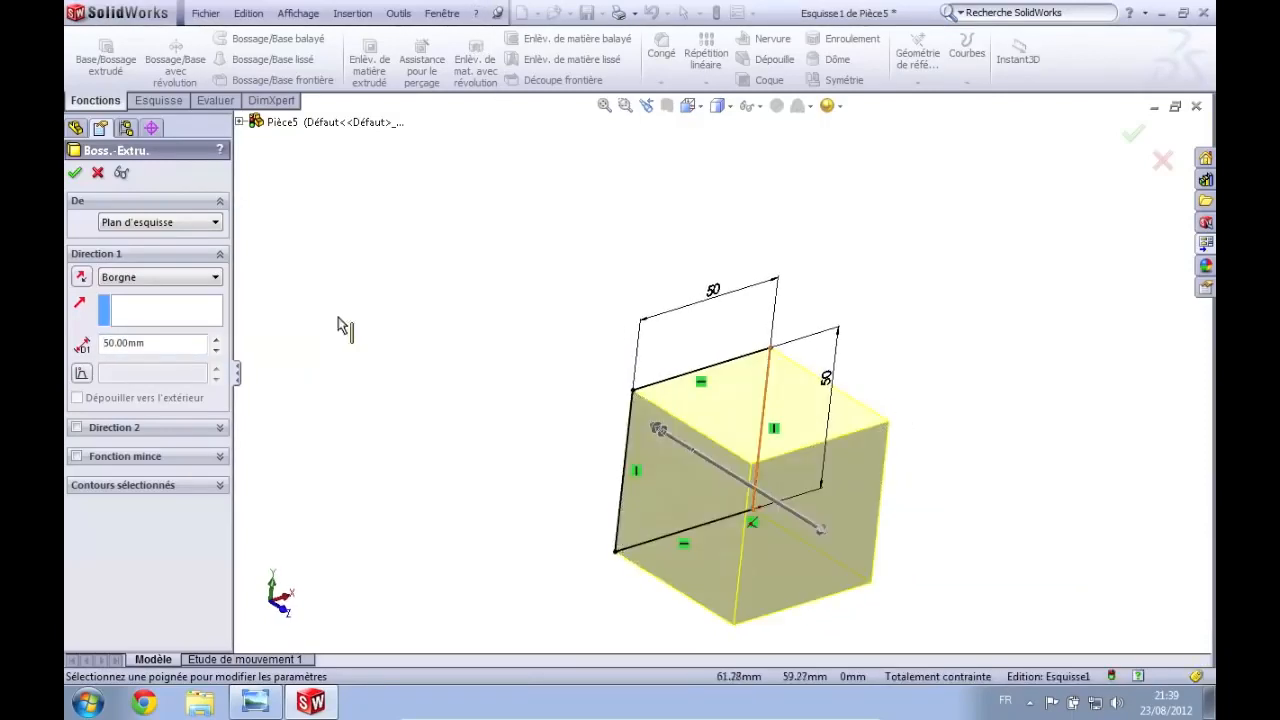
# Try the reversed extrusion direction and the Plan milieu end condition, and restore the Borgne end condition
pyautogui.click(81, 279)
pyautogui.click(81, 279)
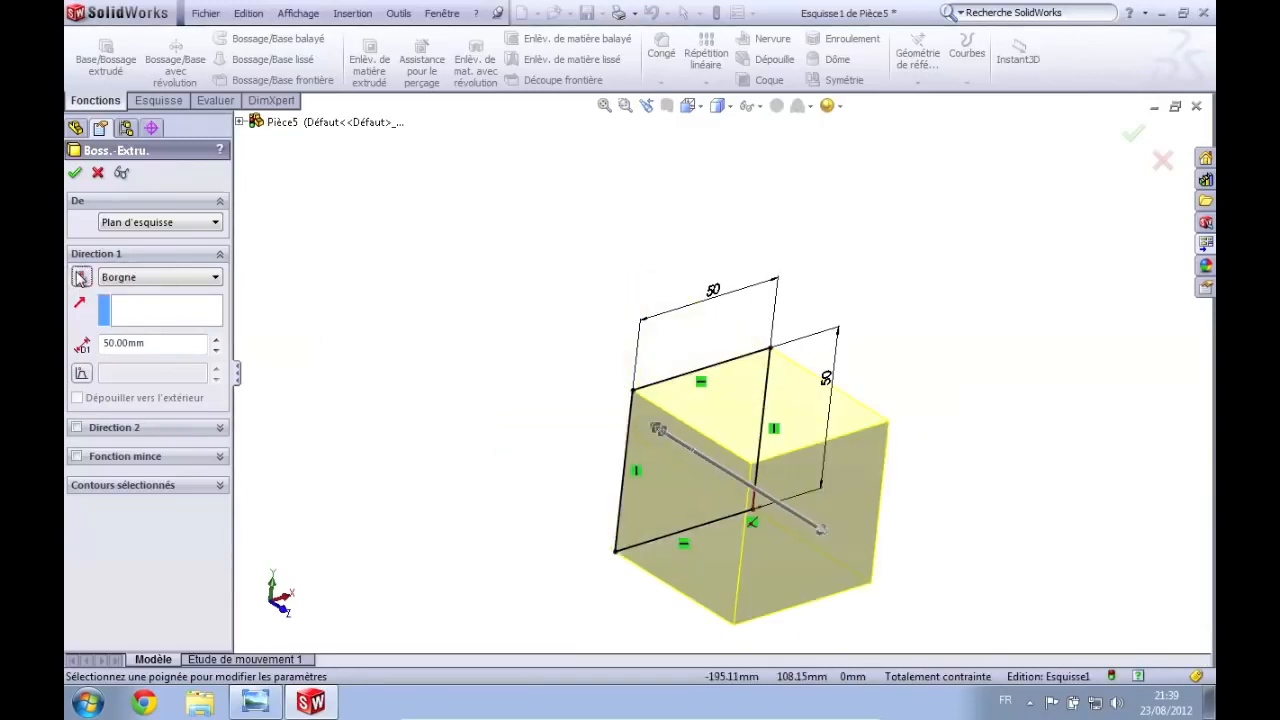
pyautogui.click(185, 287)
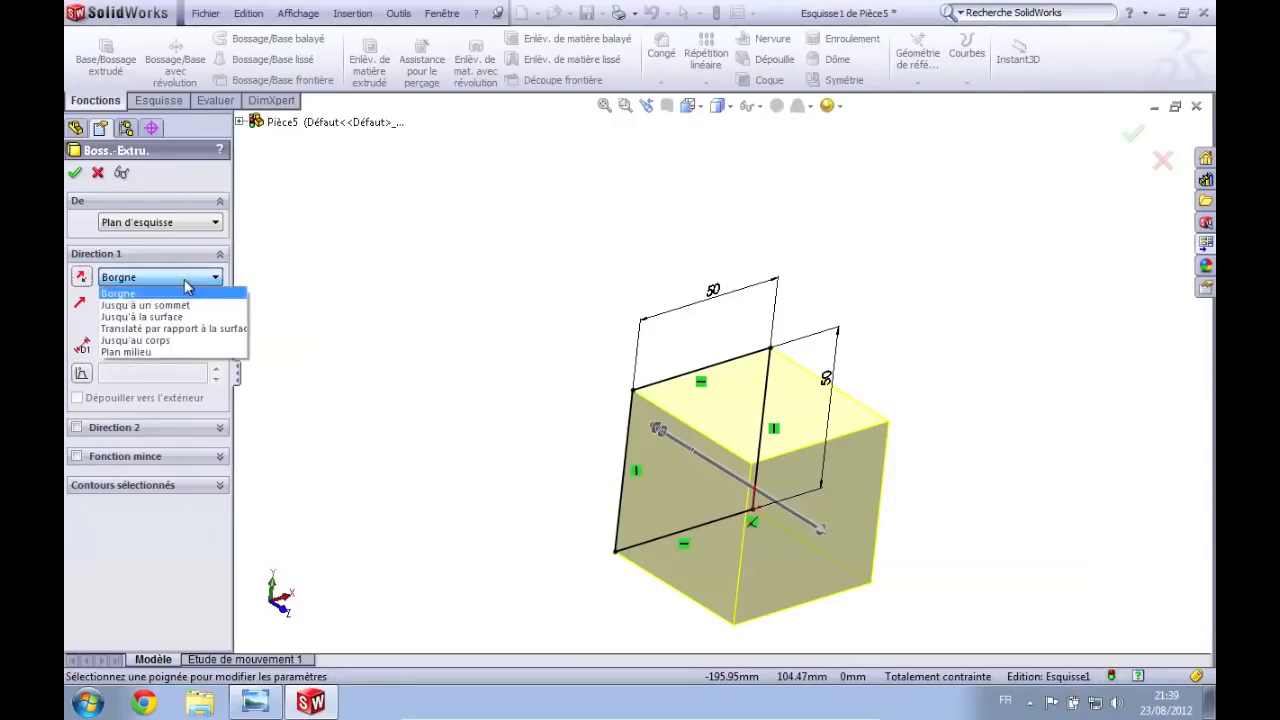
pyautogui.click(190, 352)
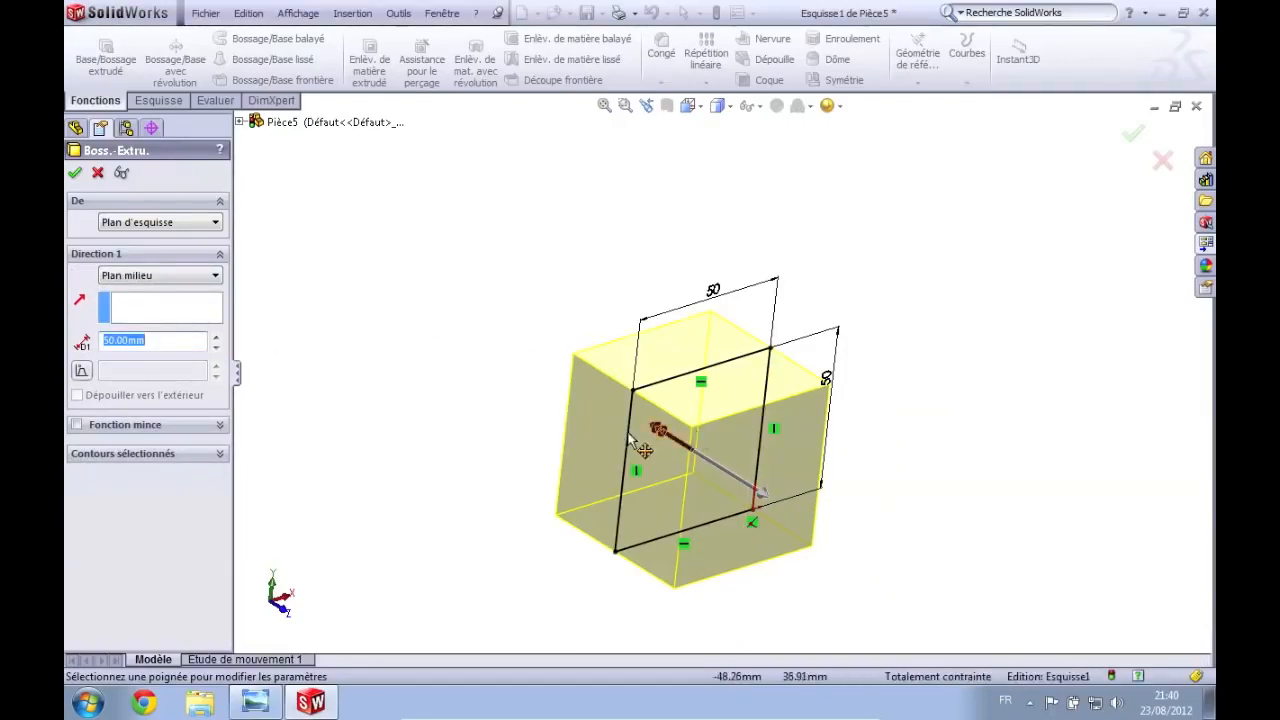
pyautogui.click(198, 283)
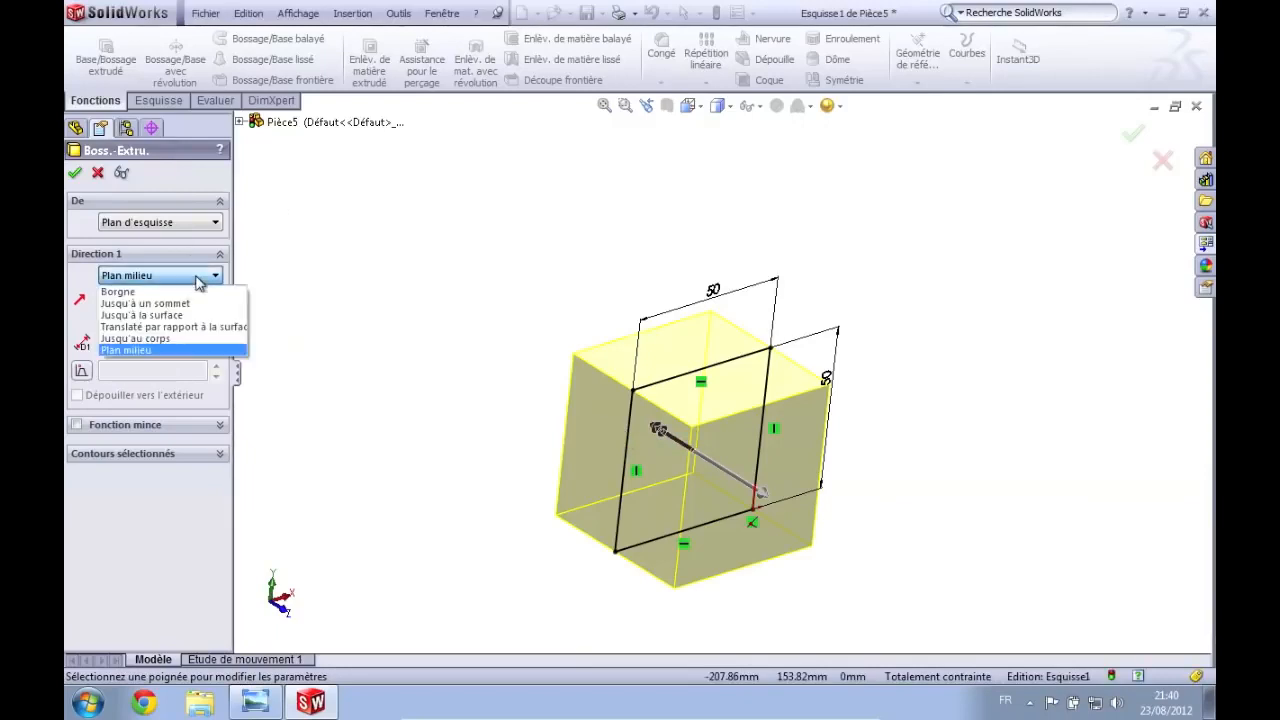
pyautogui.click(190, 292)
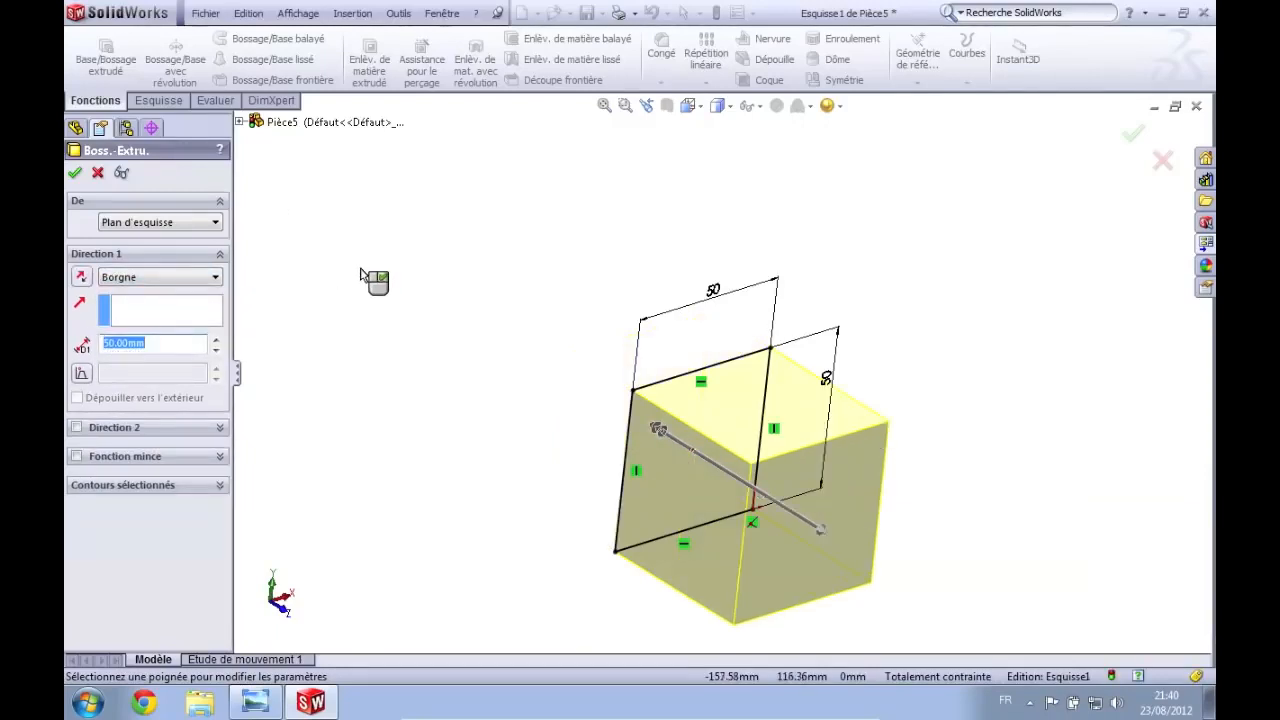
# Confirm the 50 mm Borgne extrusion of the square
pyautogui.scroll(5, 880, 470)
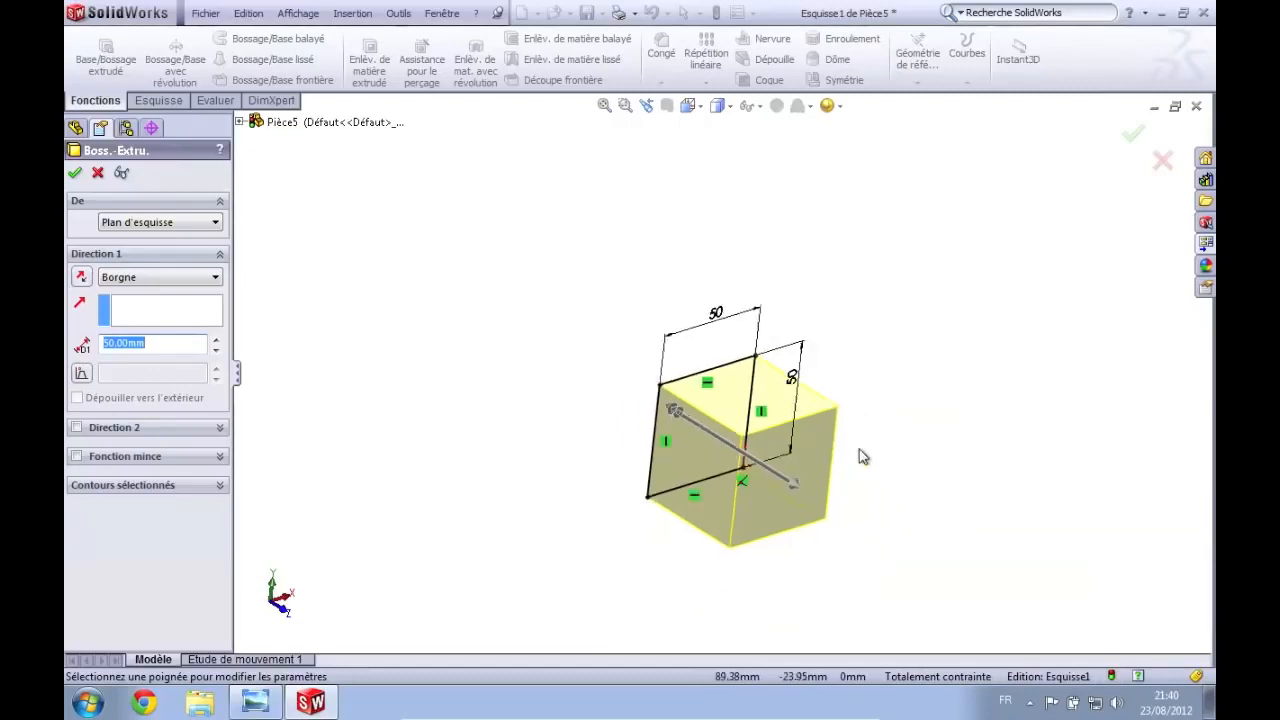
pyautogui.scroll(-4, 792, 415)
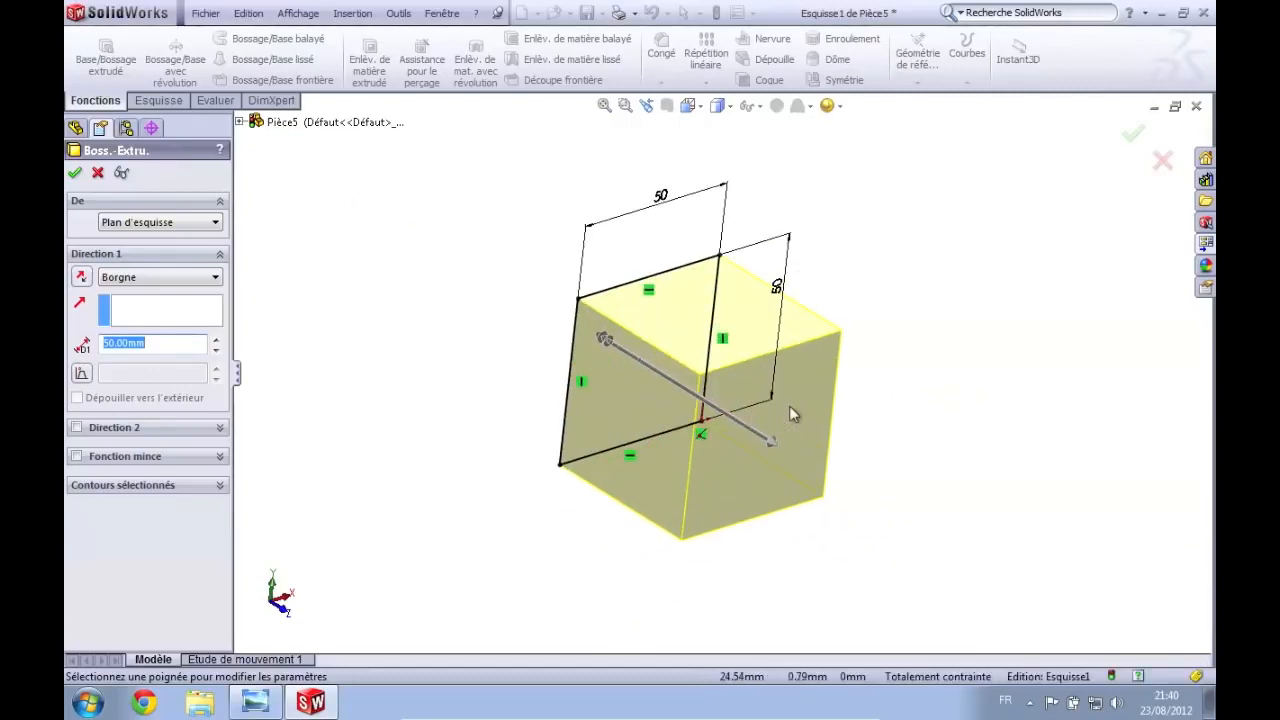
pyautogui.click(74, 174)
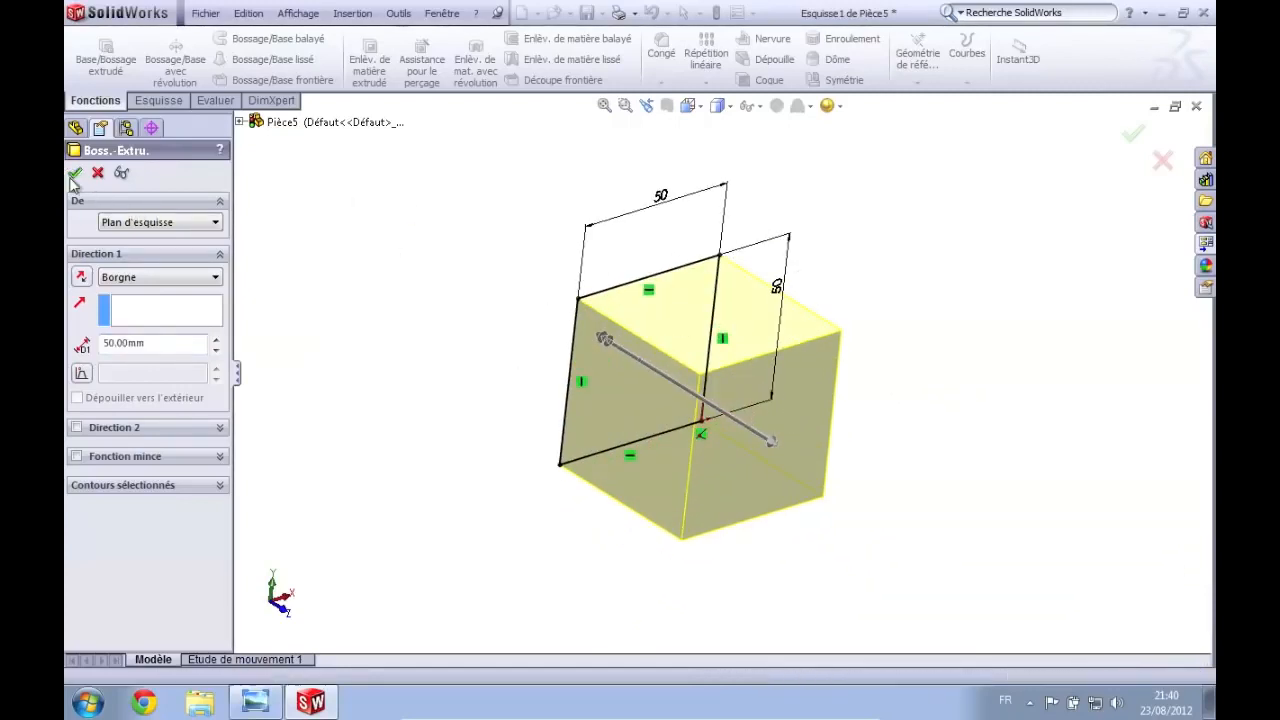
# Compare the extruded cube with the cube perce.TIF drawing in the Windows photo viewer, and return to SolidWorks
pyautogui.moveTo(874, 274)
pyautogui.mouseDown(button='middle')
pyautogui.moveTo(826, 254)
pyautogui.moveTo(866, 311)
pyautogui.moveTo(846, 271)
pyautogui.moveTo(883, 209)
pyautogui.moveTo(883, 251)
pyautogui.moveTo(877, 217)
pyautogui.moveTo(860, 254)
pyautogui.moveTo(886, 274)
pyautogui.moveTo(872, 260)
pyautogui.moveTo(890, 259)
pyautogui.mouseUp(button='middle')
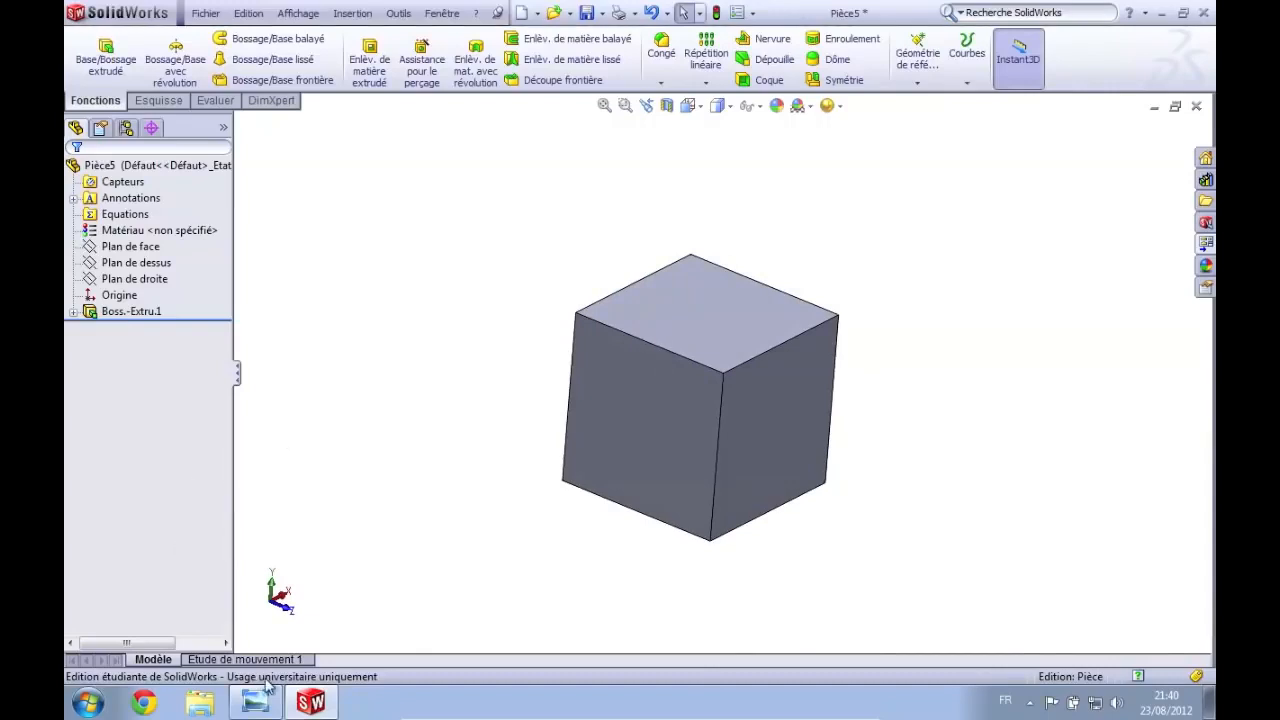
pyautogui.click(260, 700)
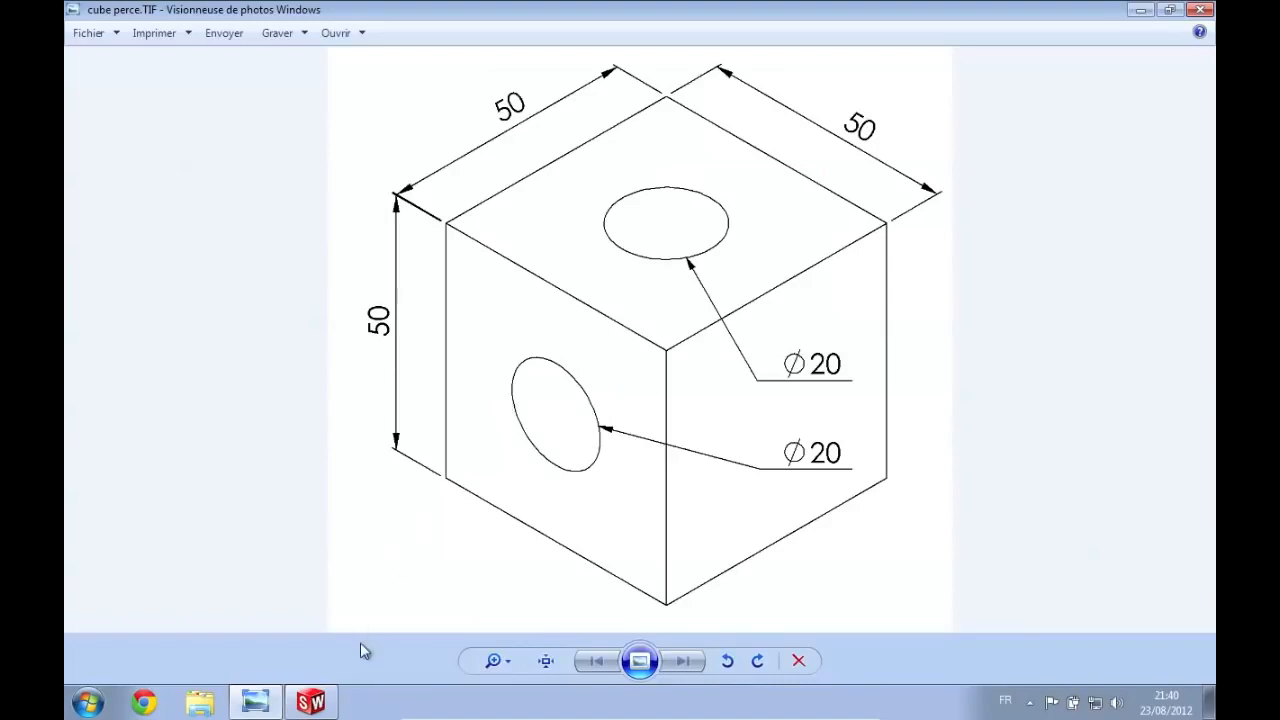
pyautogui.click(311, 702)
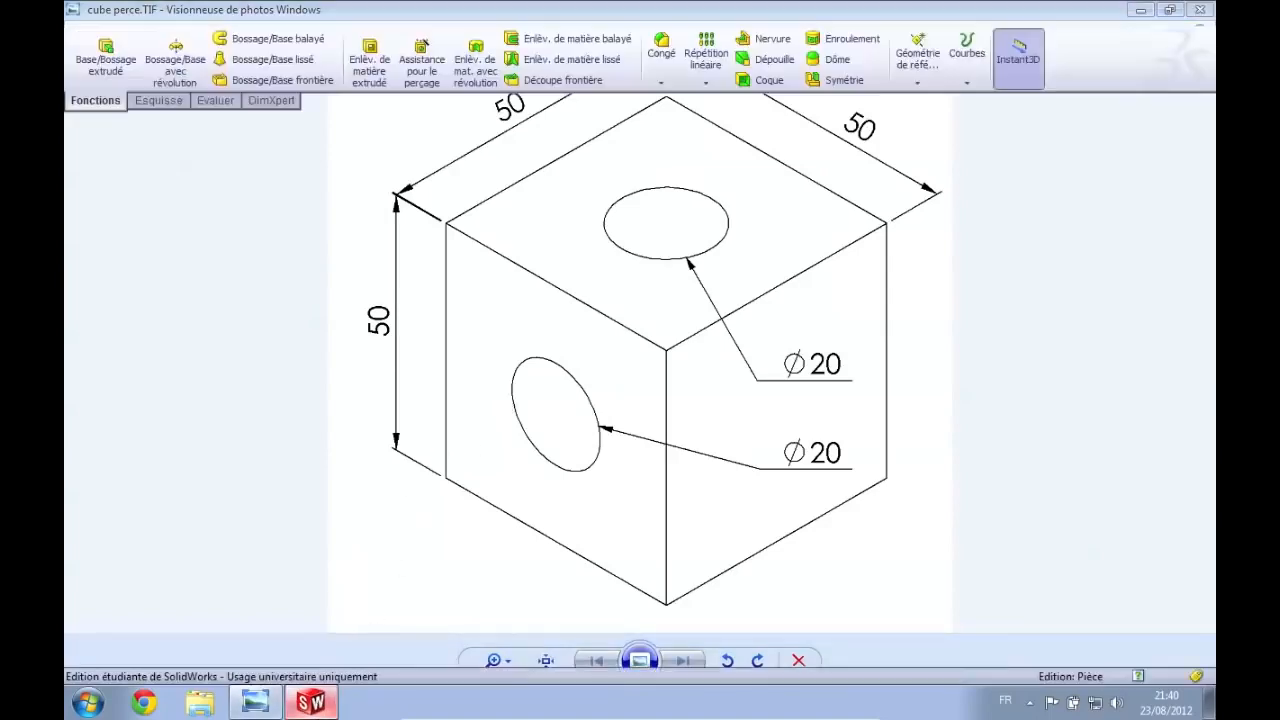
# Inspect the cube's faces and the Plan de dessus from several angles as possible supports for the hole sketch
pyautogui.moveTo(622, 375); pyautogui.dragTo(573, 276, button='middle')
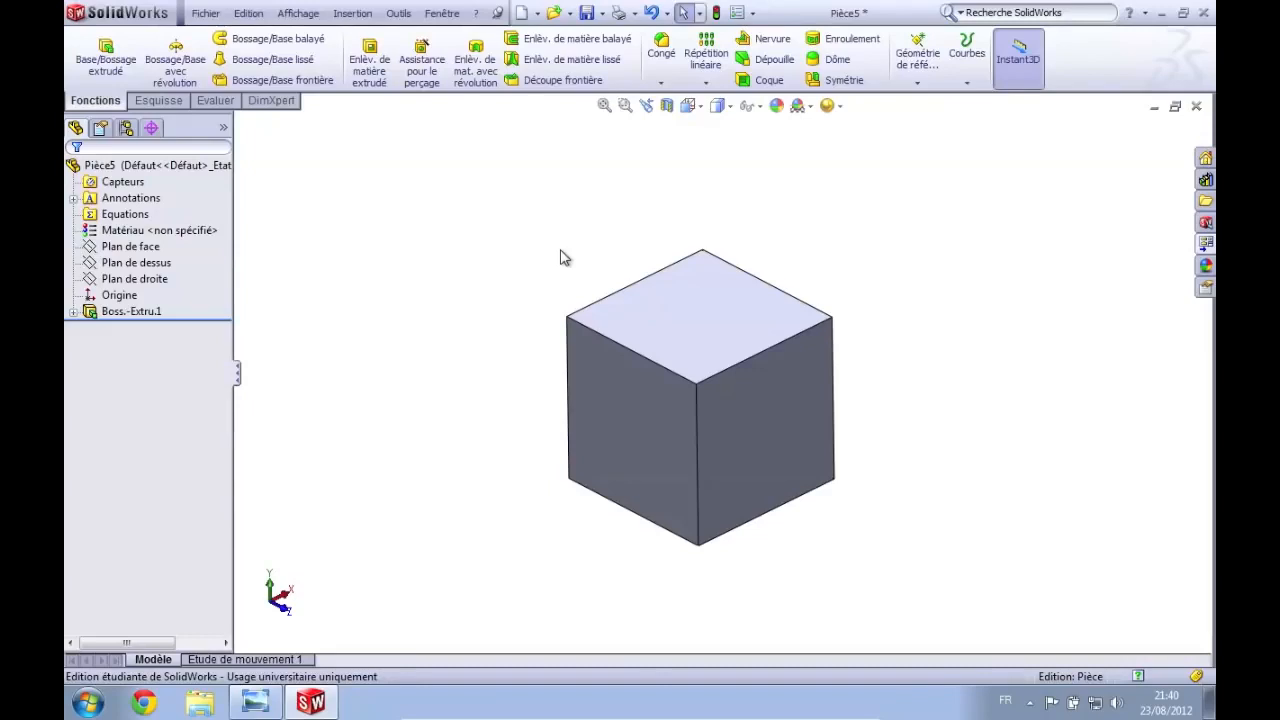
pyautogui.moveTo(560, 253); pyautogui.dragTo(549, 257, button='middle')
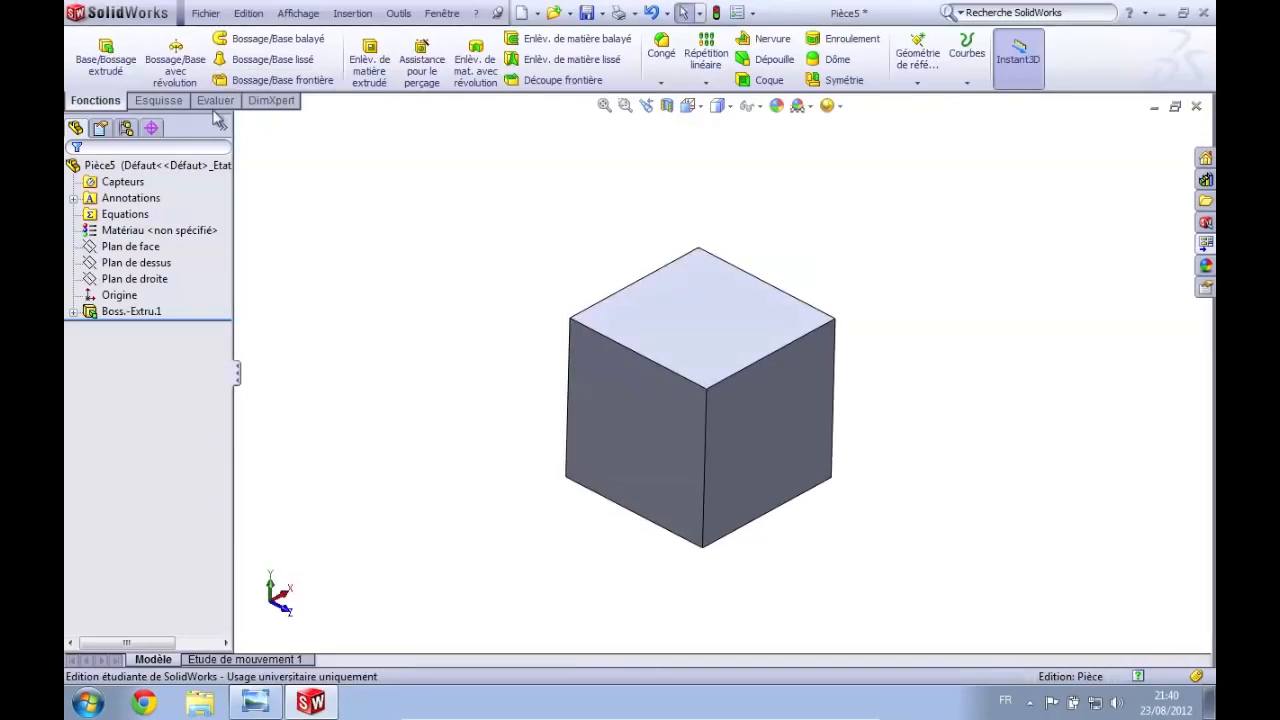
pyautogui.click(150, 263)
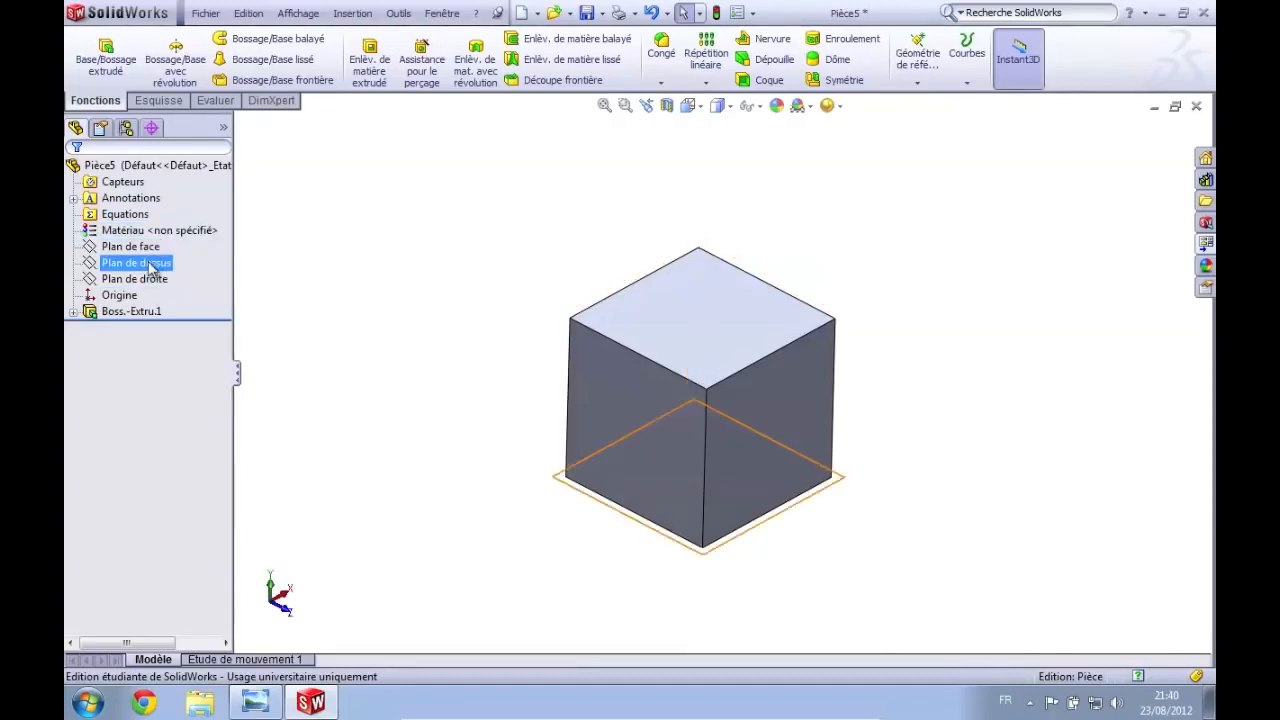
pyautogui.click(734, 289)
pyautogui.click(652, 425)
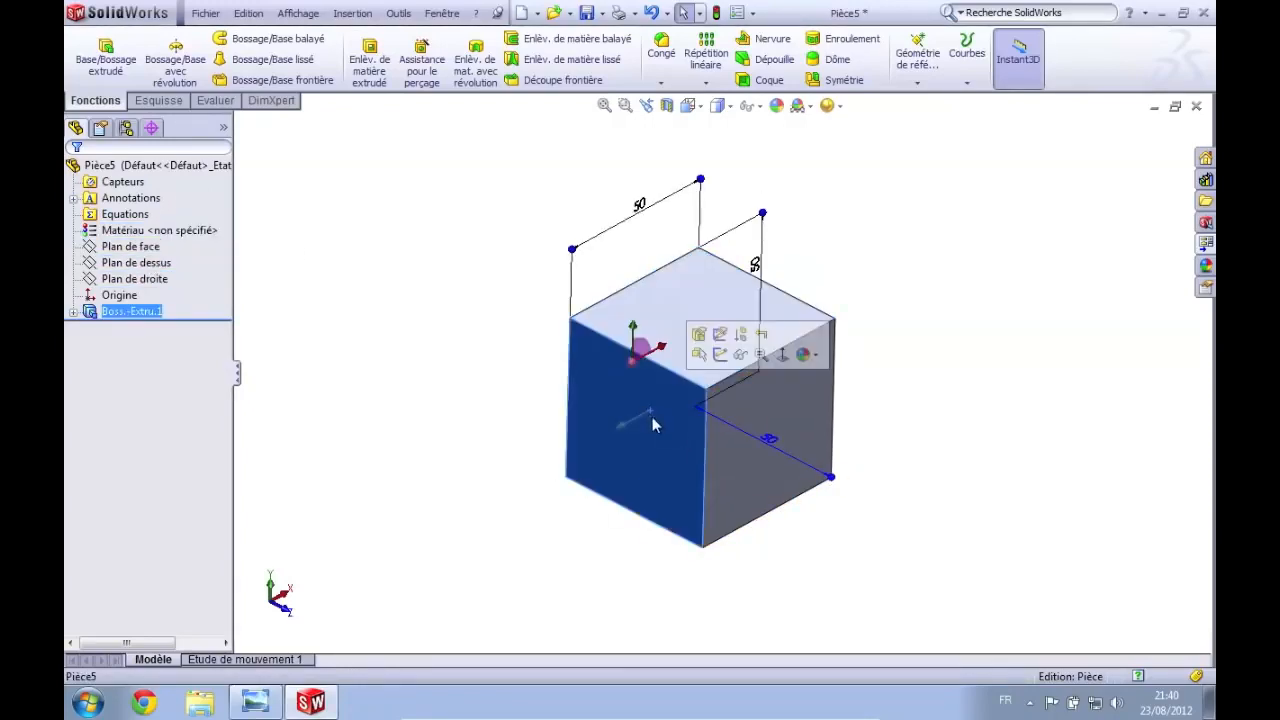
pyautogui.click(722, 442)
pyautogui.moveTo(931, 329); pyautogui.dragTo(790, 345, button='middle')
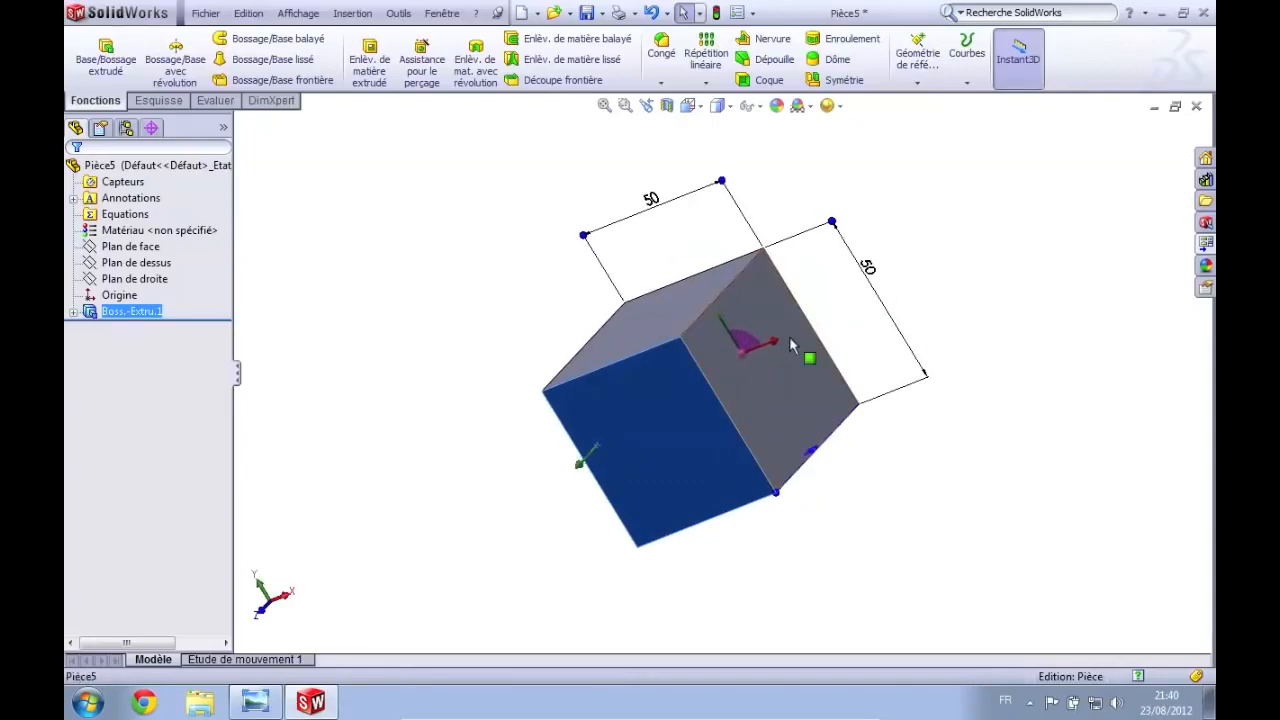
pyautogui.click(790, 345)
pyautogui.click(471, 308)
pyautogui.moveTo(471, 308); pyautogui.dragTo(552, 170, button='middle')
pyautogui.moveTo(471, 263); pyautogui.dragTo(560, 140, button='middle')
# Show the cube in isometric view, compare it with cube perce.TIF in the Windows photo viewer, and return to SolidWorks
pyautogui.click(688, 106)
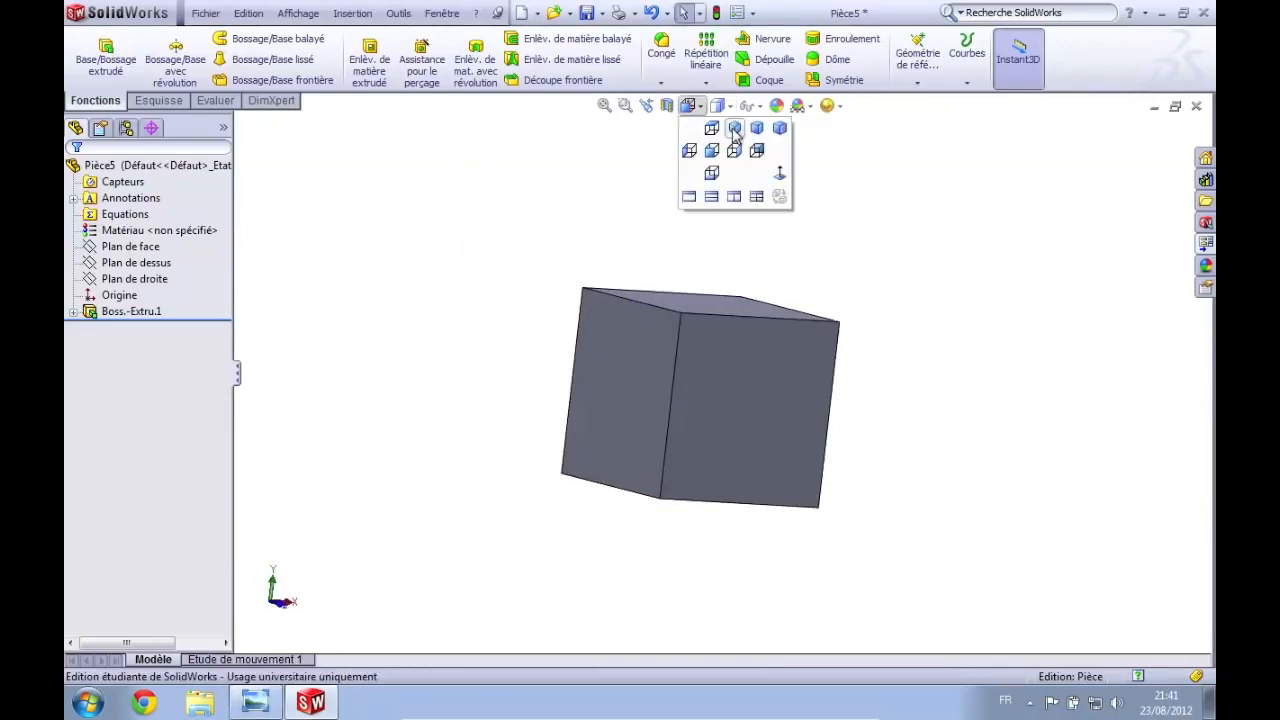
pyautogui.click(735, 130)
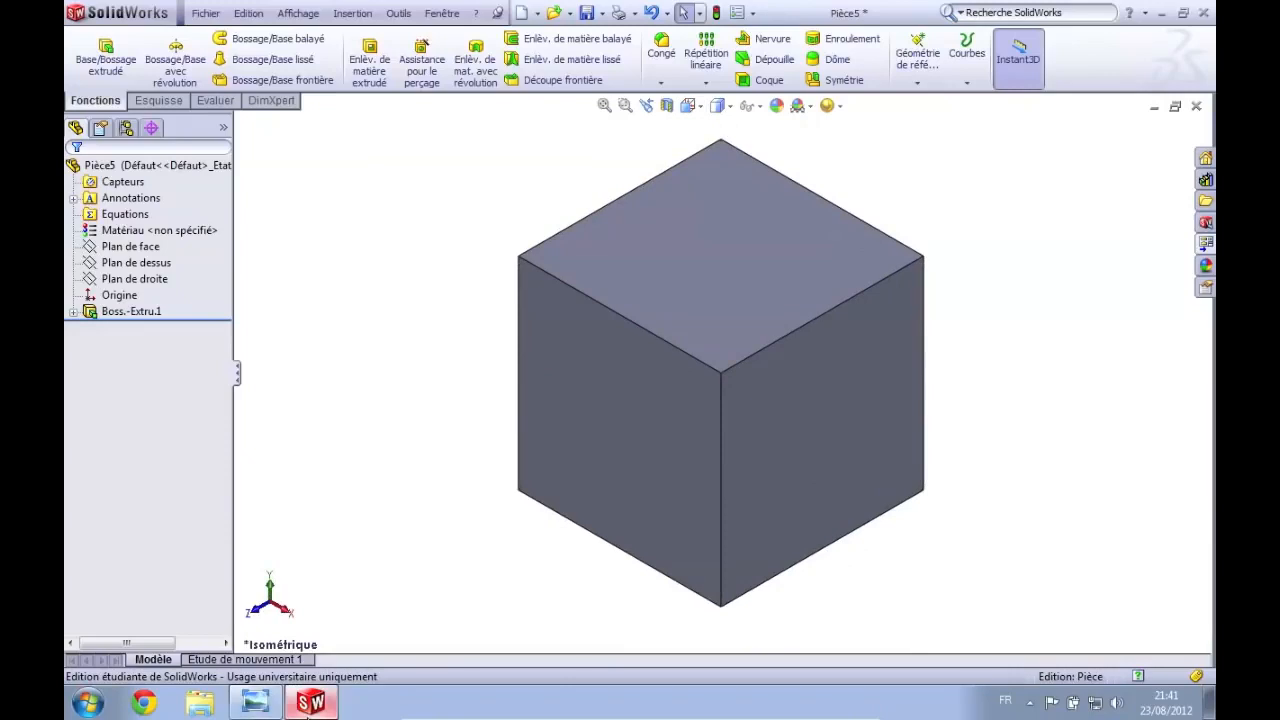
pyautogui.click(266, 710)
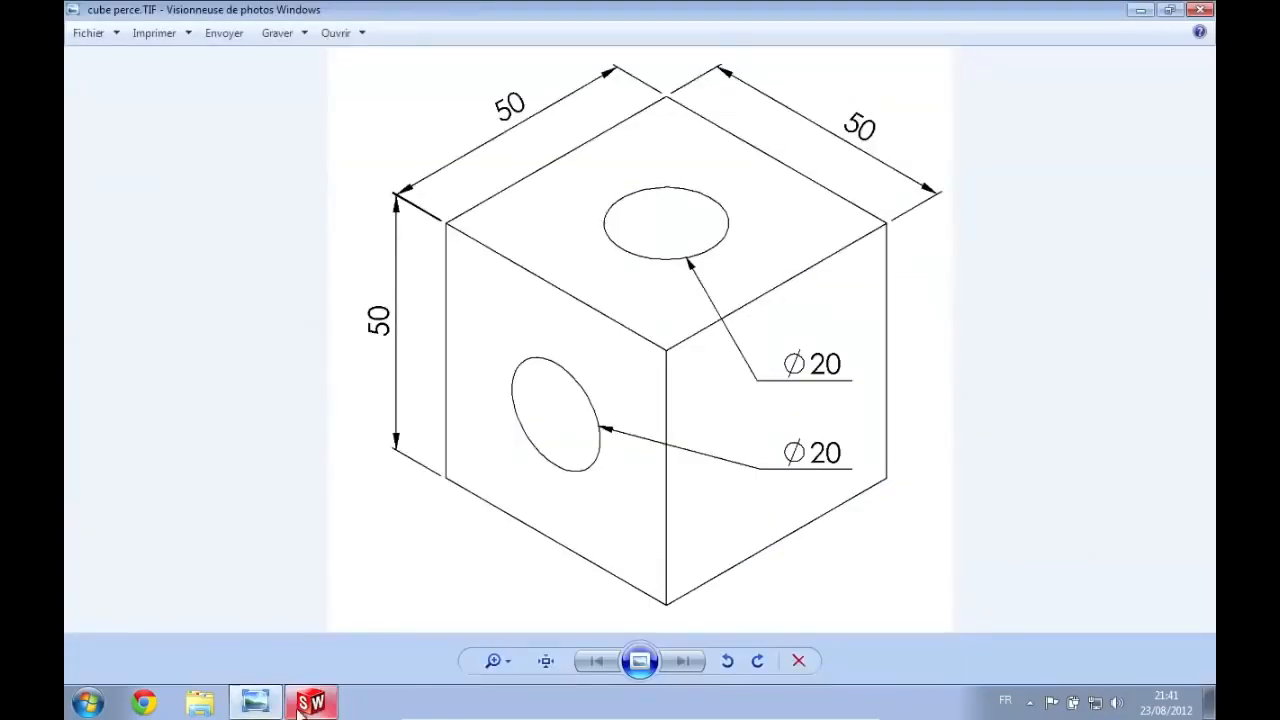
pyautogui.click(310, 703)
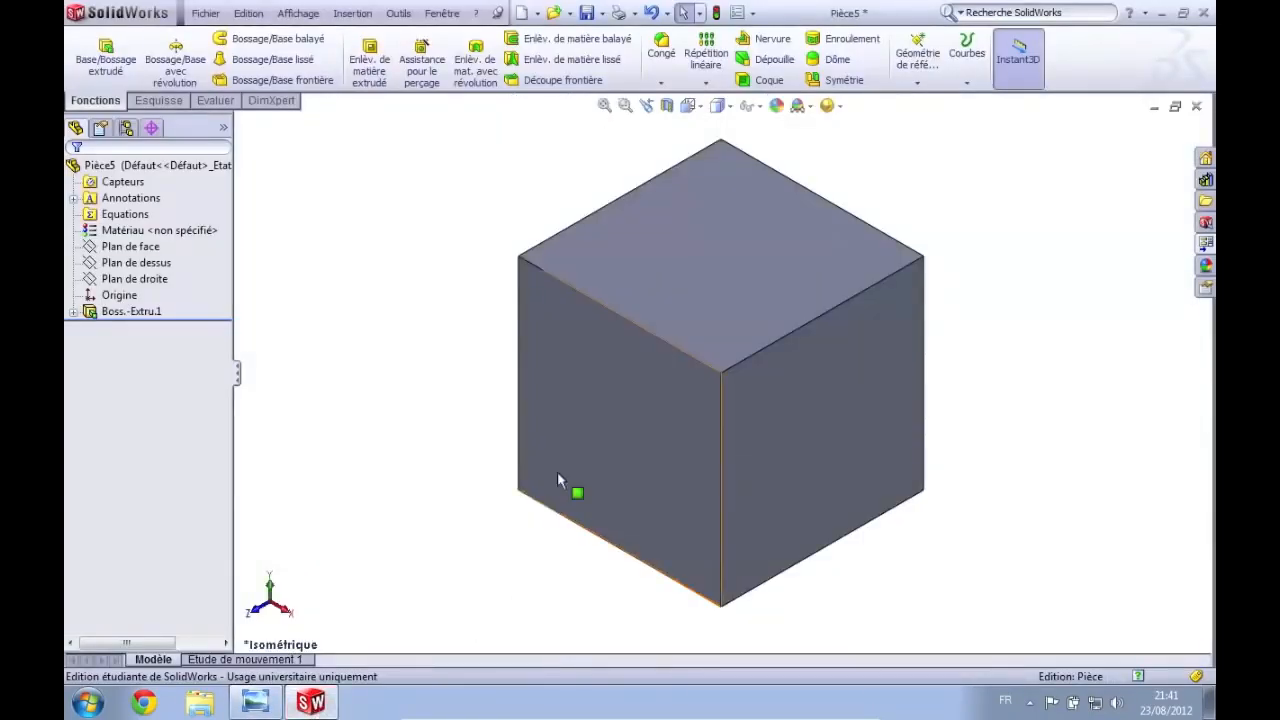
# Start a sketch on the cube's front-left face of the isometric view and orient the view normal to it
pyautogui.click(591, 448)
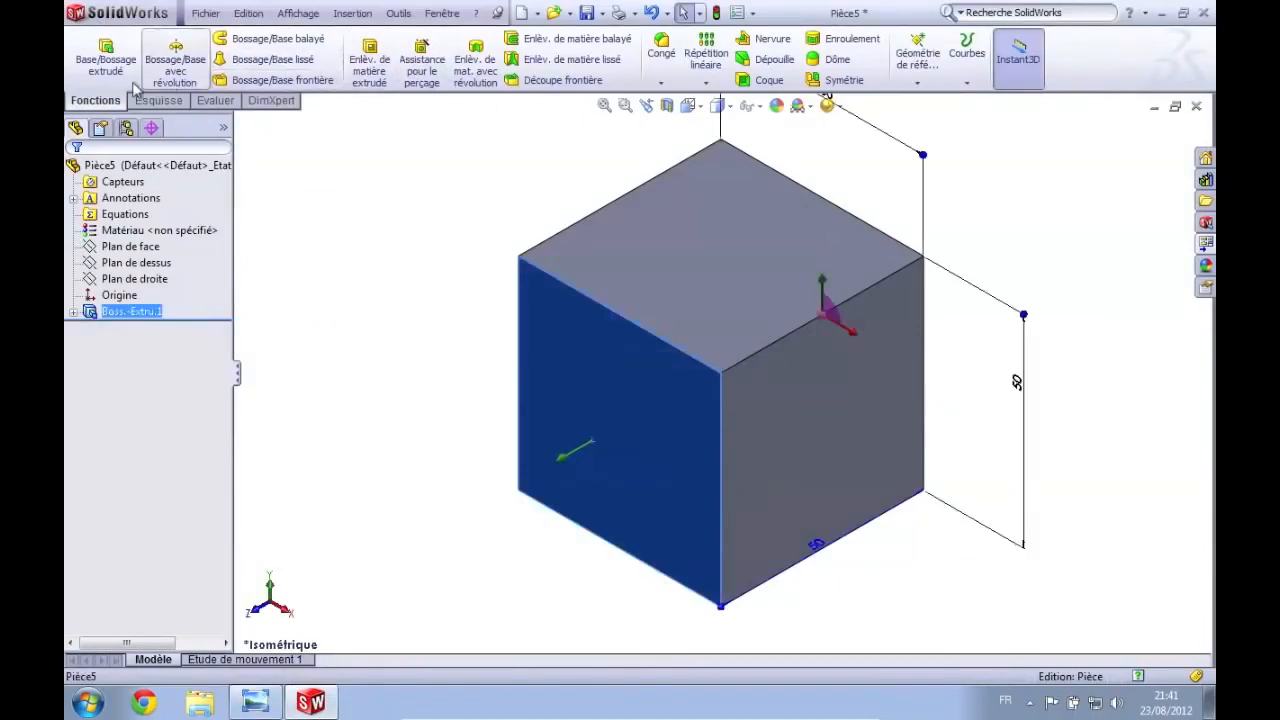
pyautogui.click(150, 101)
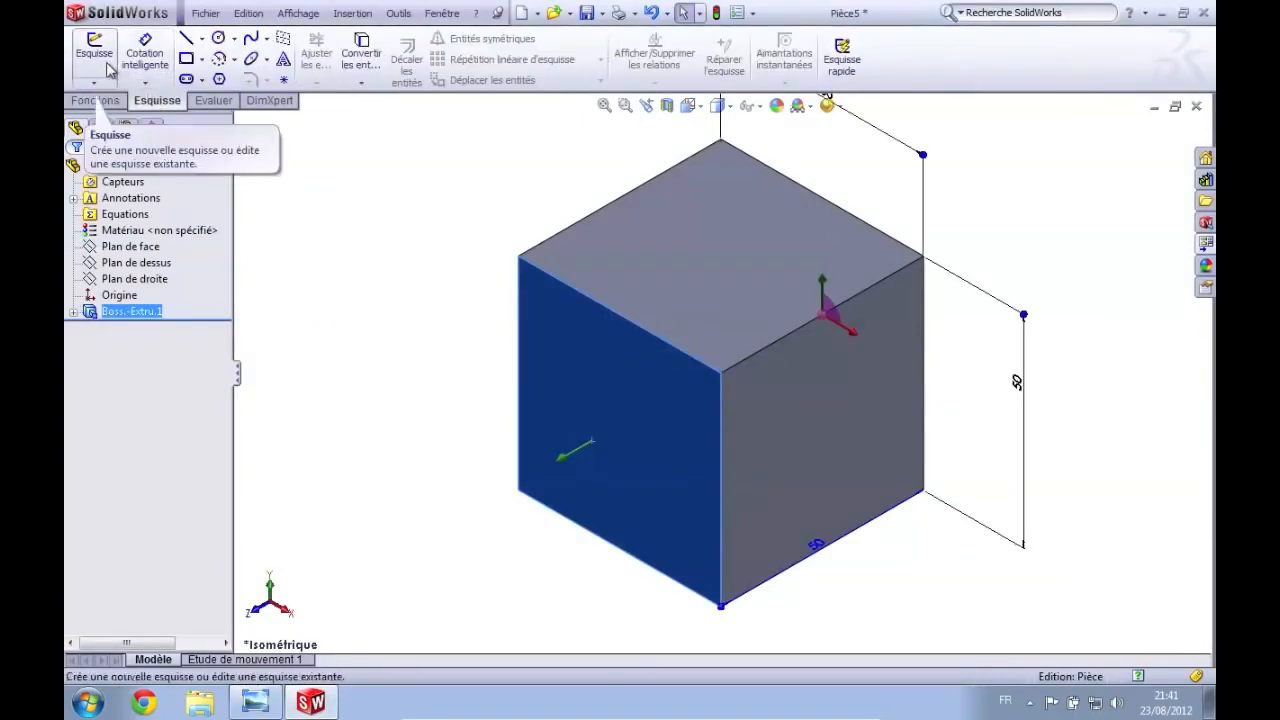
pyautogui.click(108, 66)
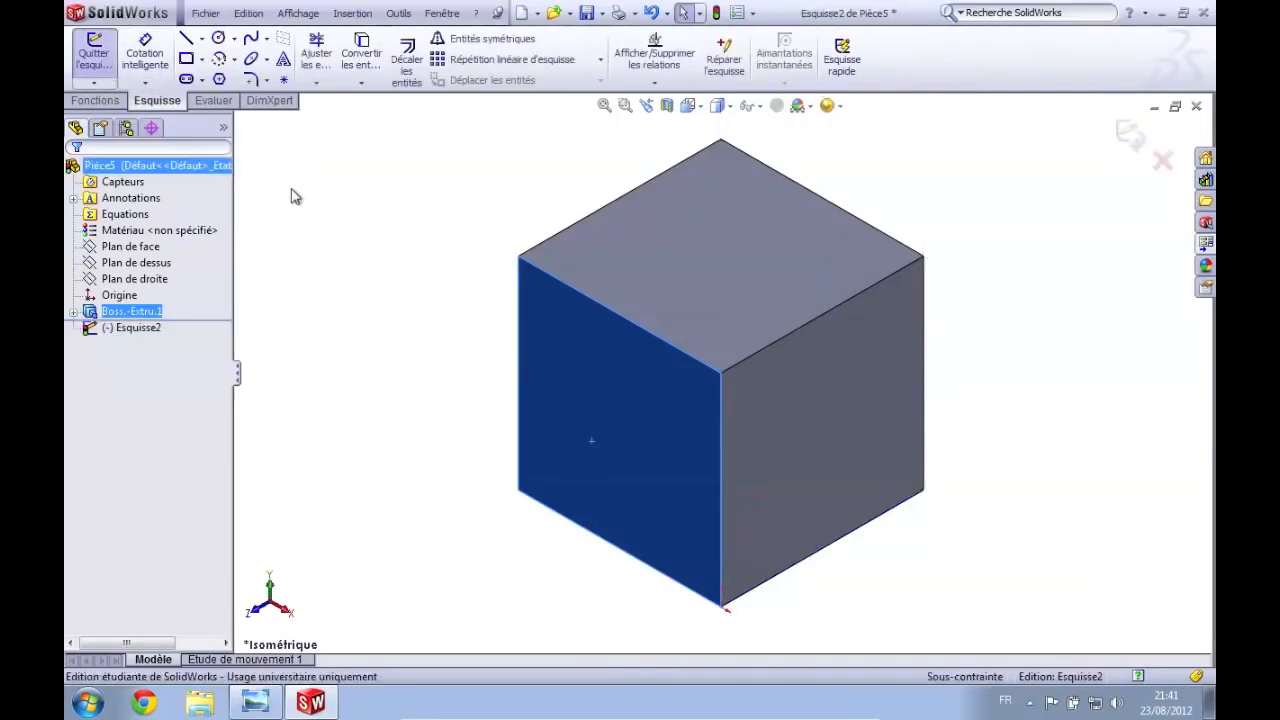
pyautogui.click(689, 106)
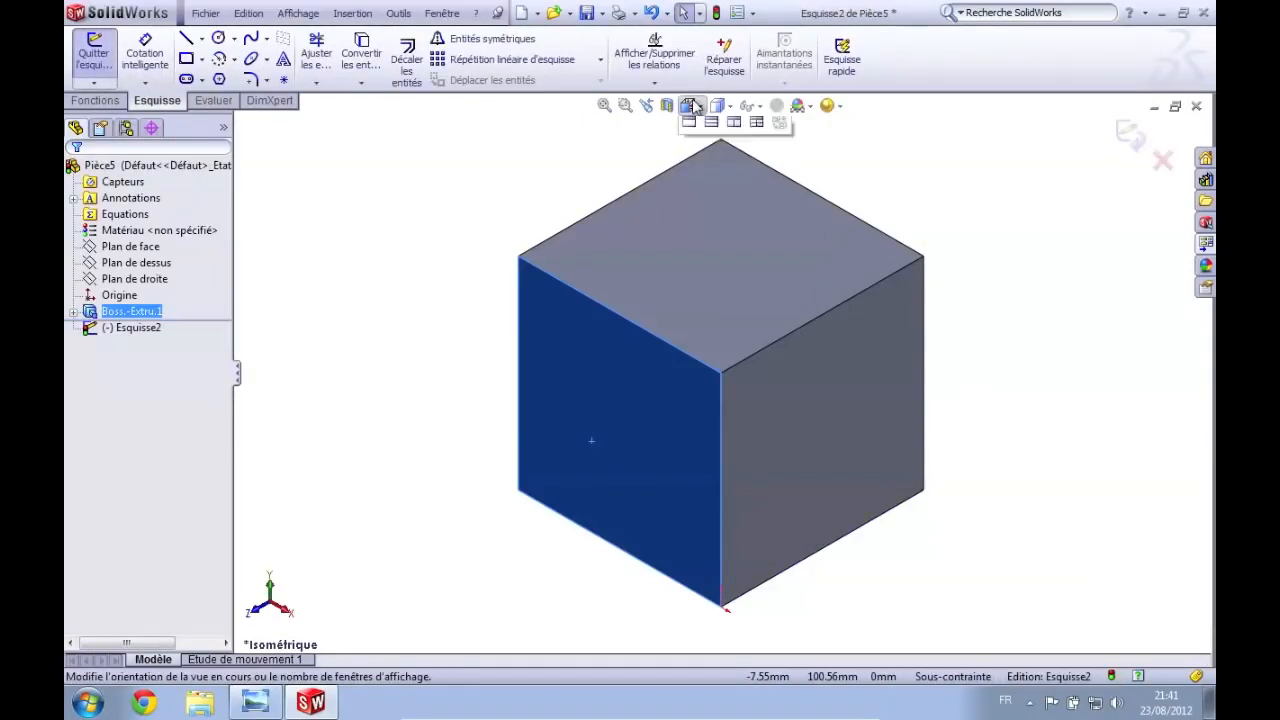
pyautogui.click(779, 176)
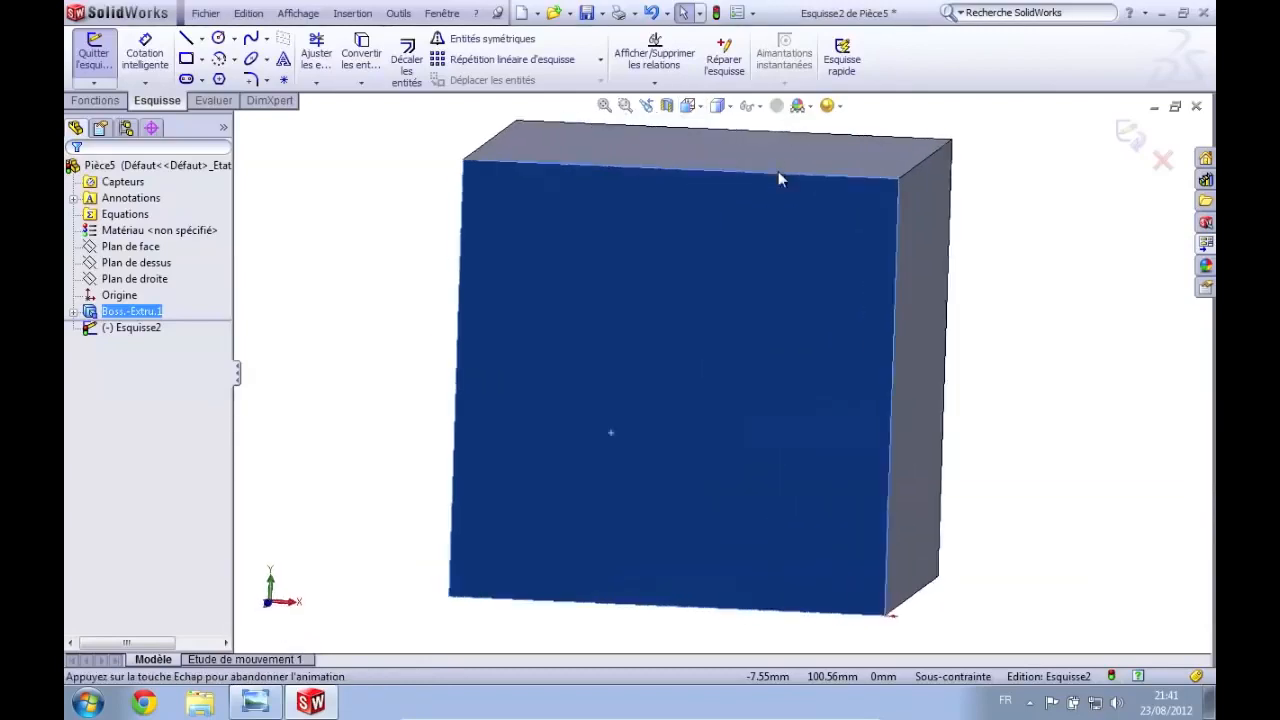
pyautogui.click(1035, 217)
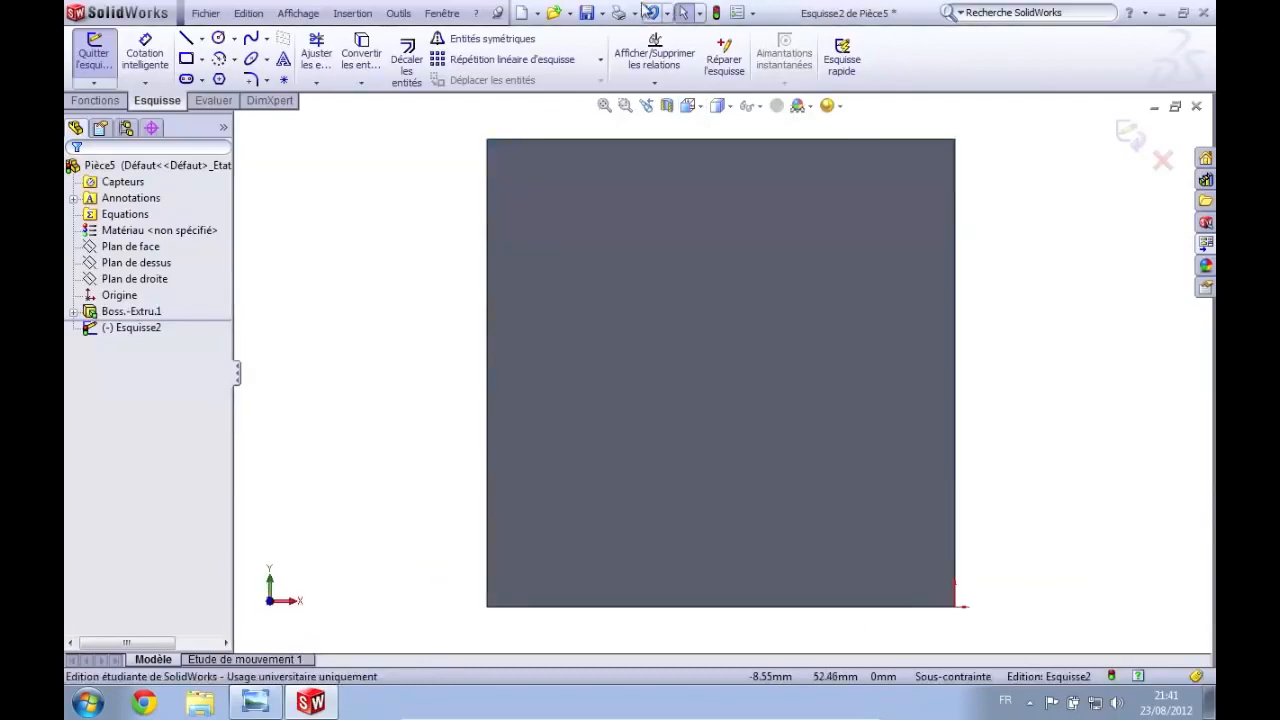
pyautogui.scroll(1, 275, 55)
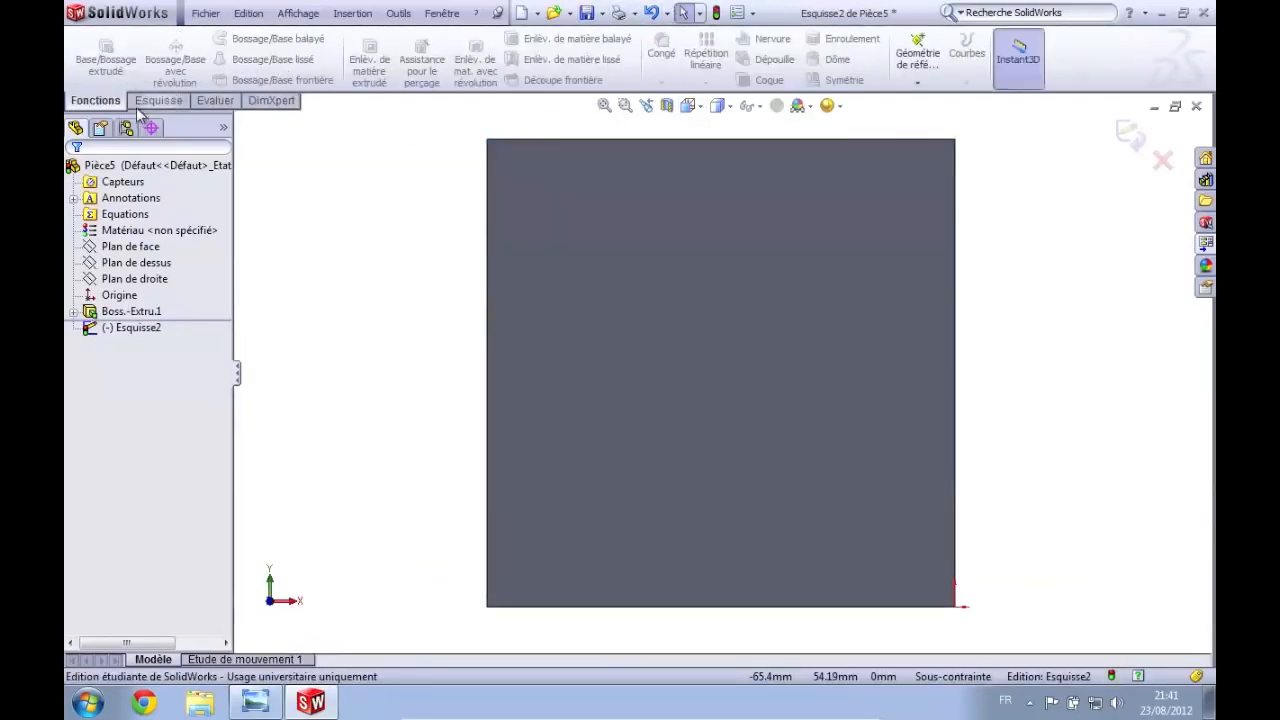
pyautogui.scroll(-1, 258, 60)
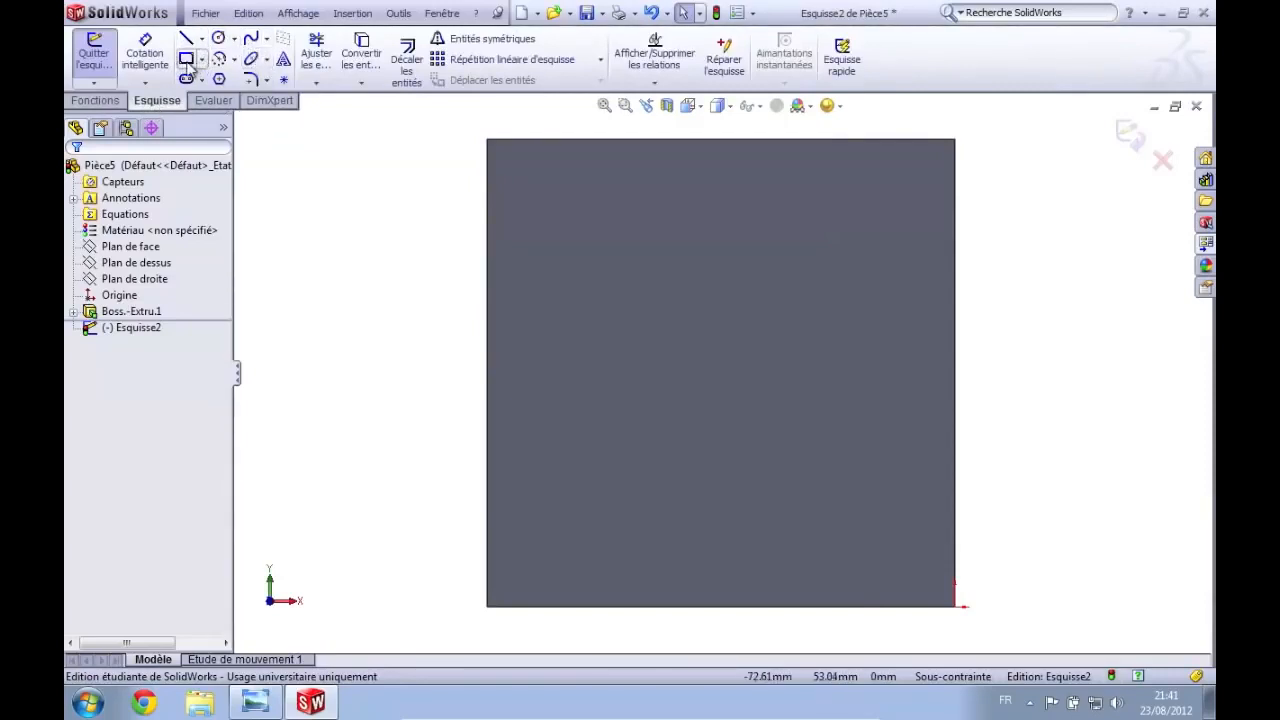
# Sketch a circle with a radius of about 15.5 mm near the middle of the cube face
pyautogui.click(218, 40)
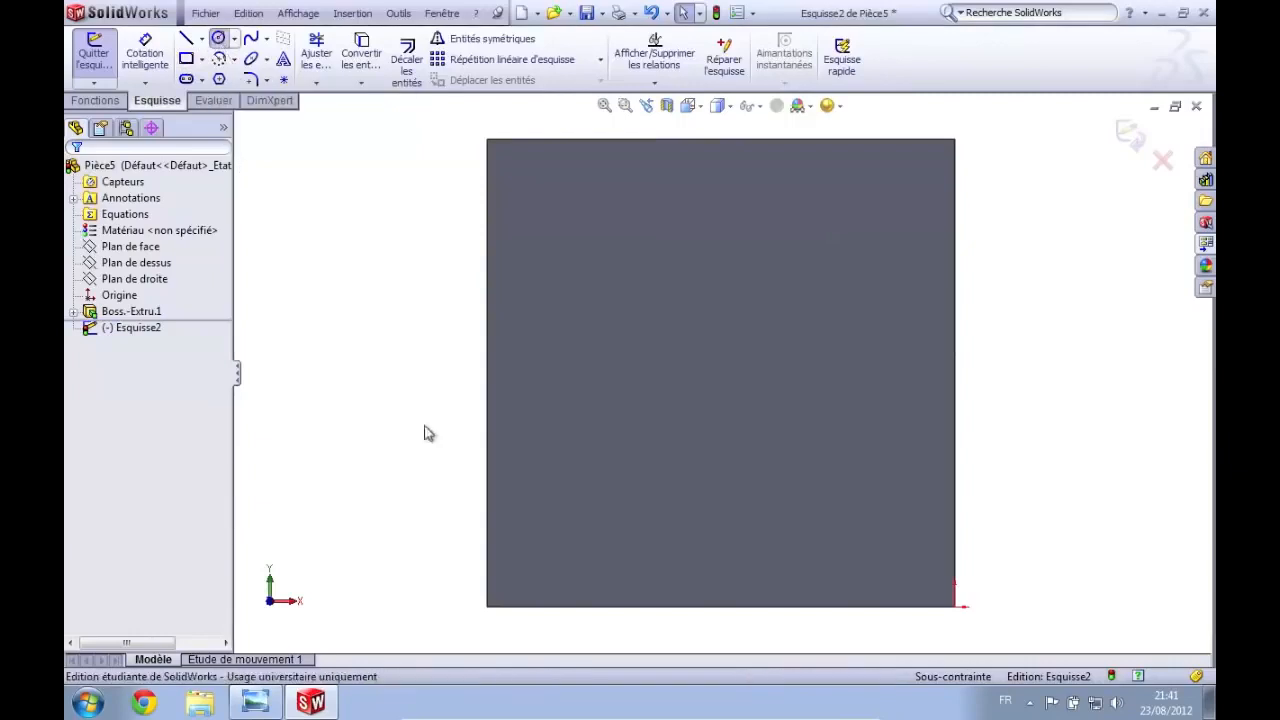
pyautogui.click(741, 398)
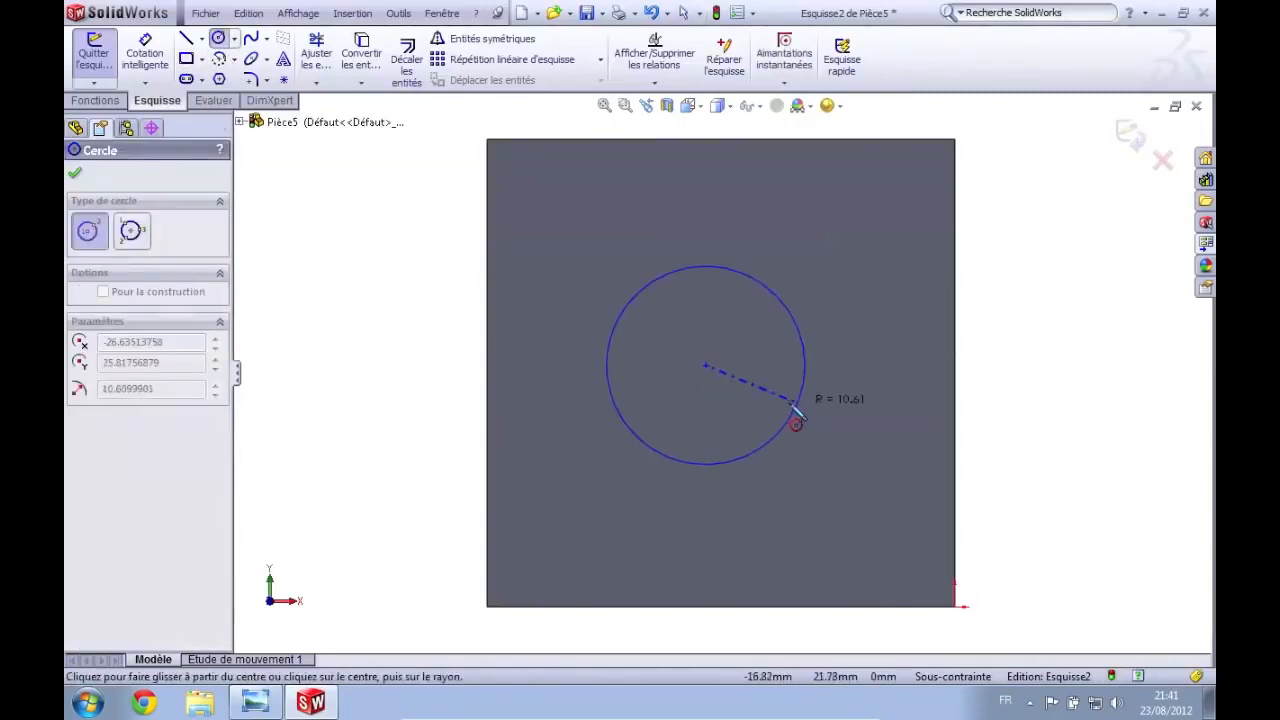
pyautogui.click(843, 410)
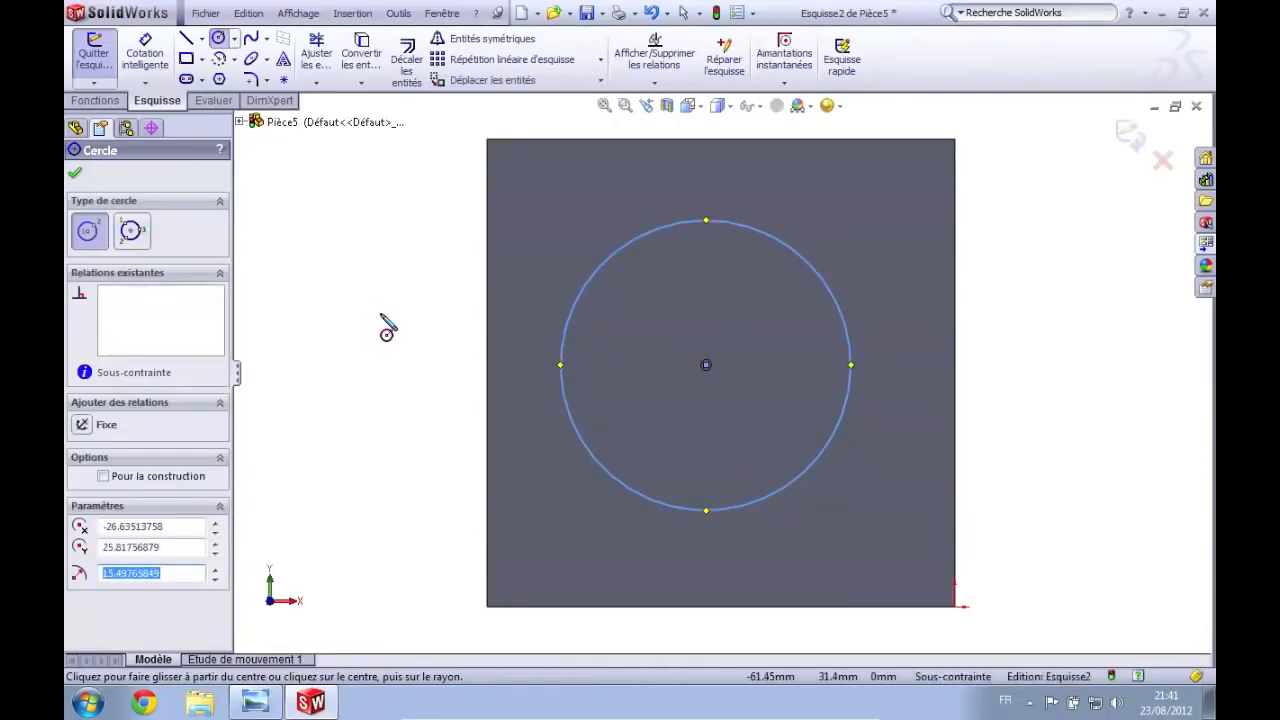
pyautogui.press('Escape')
pyautogui.press('Escape')
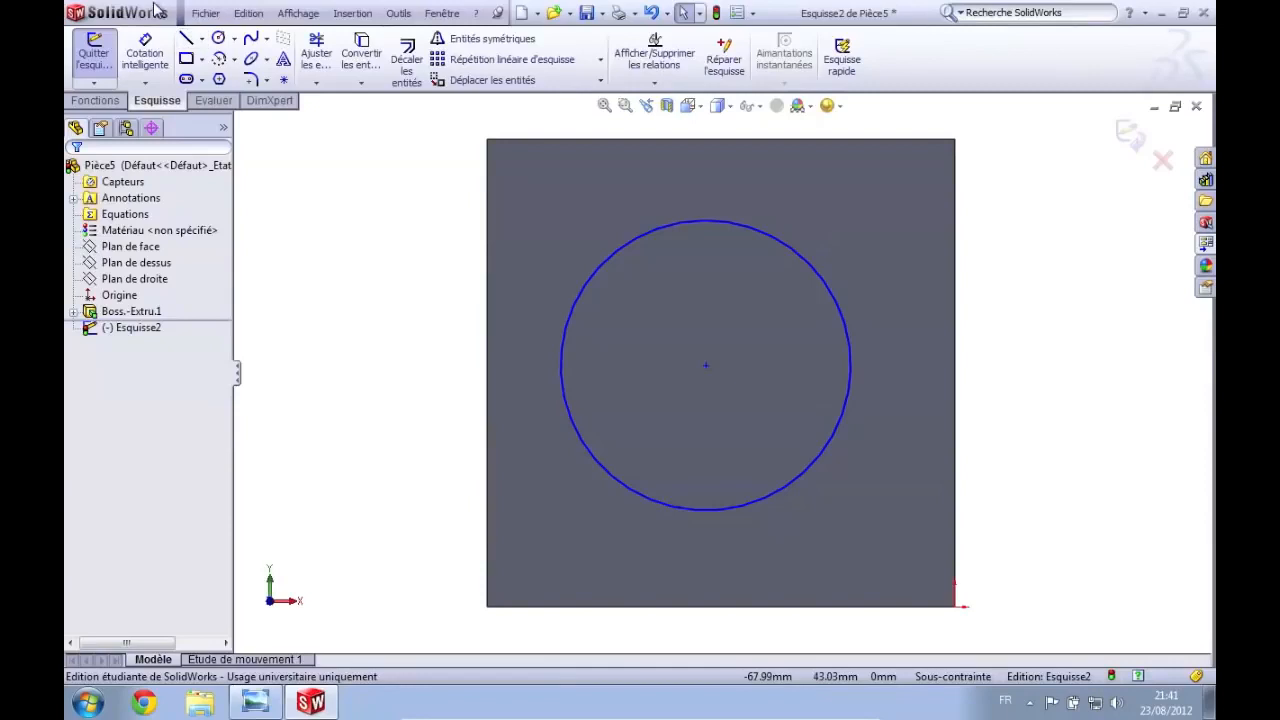
# Dimension the circle with a diameter of 20 mm
pyautogui.click(130, 52)
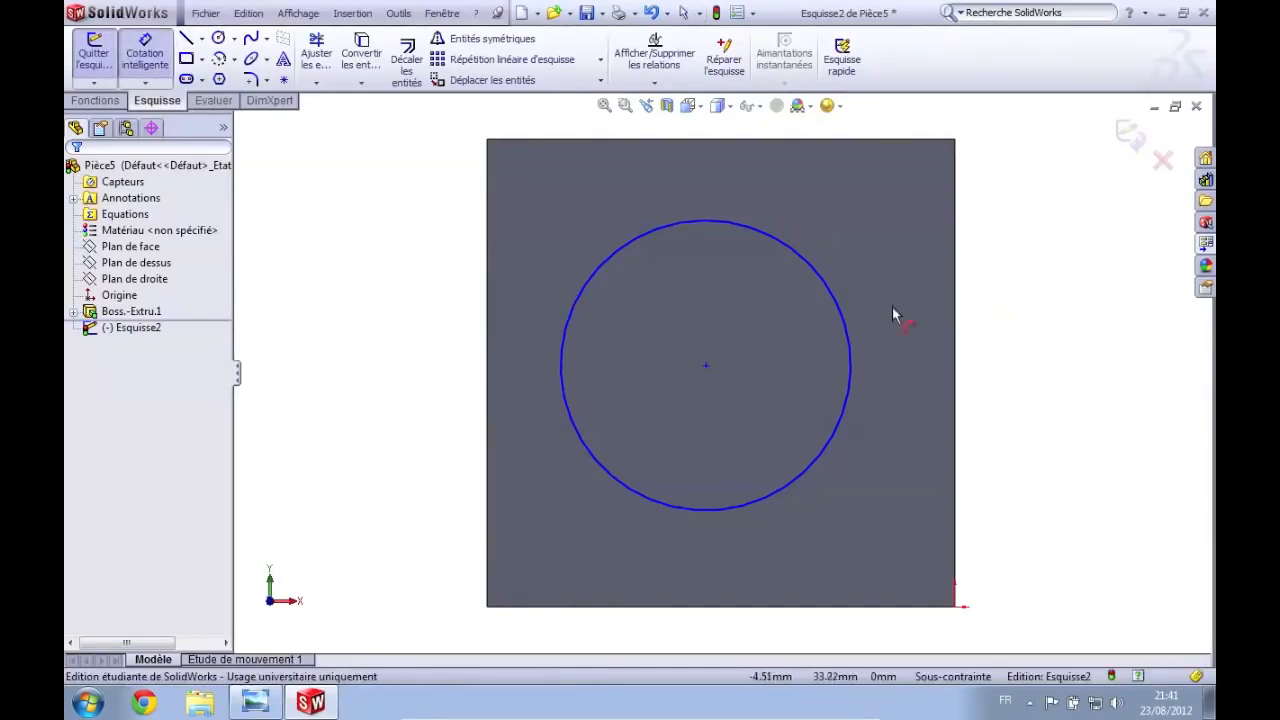
pyautogui.click(850, 322)
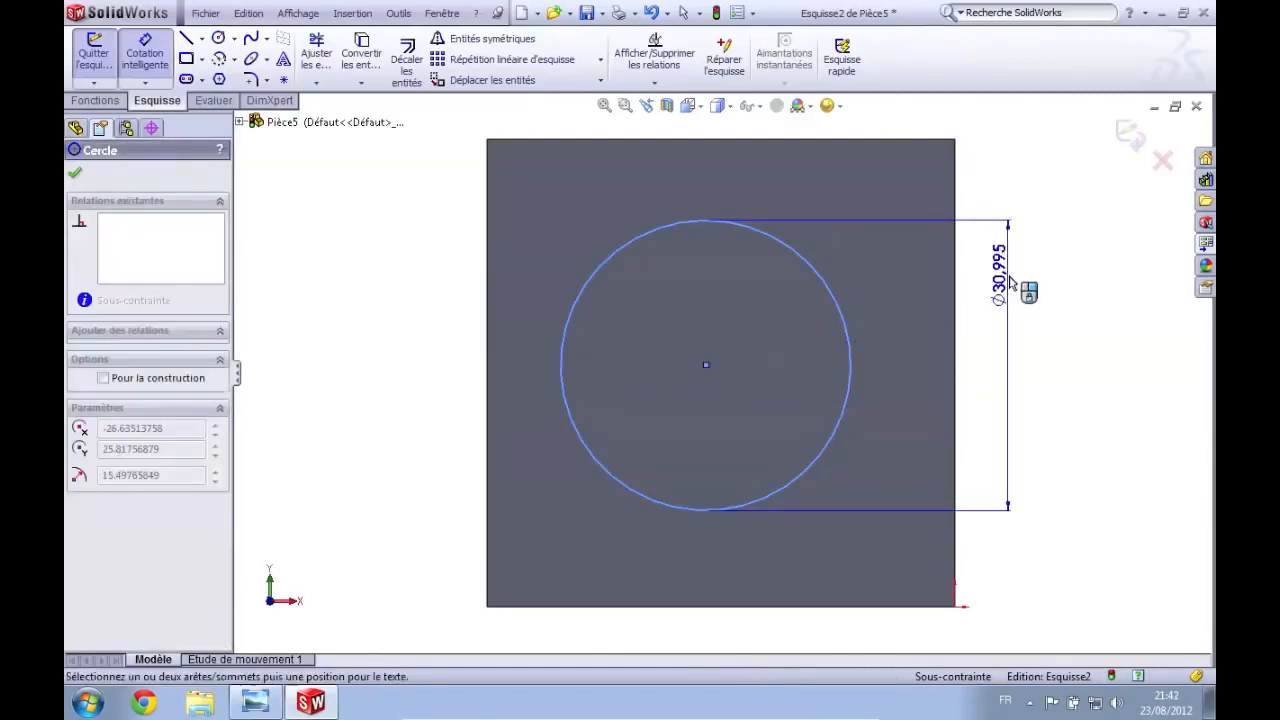
pyautogui.click(1012, 268)
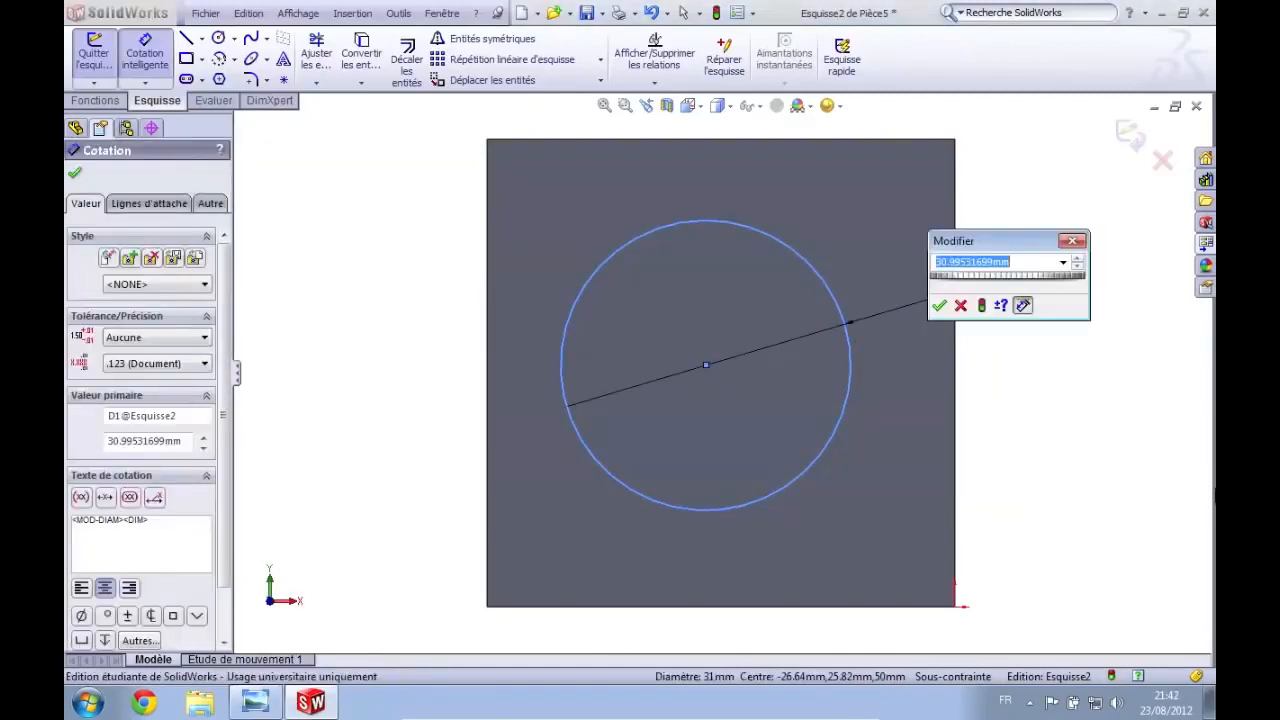
pyautogui.write('20')
pyautogui.press('Return')
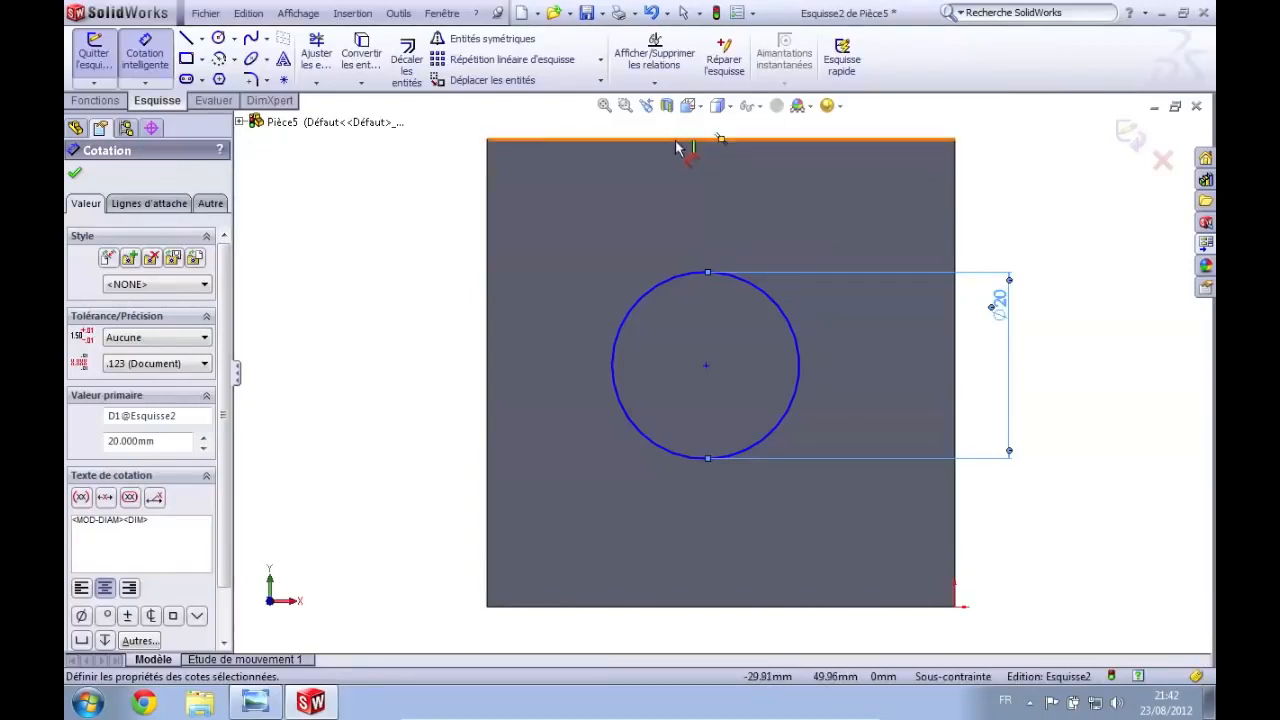
# Consult cube perce.TIF in the Windows photo viewer, and in SolidWorks dimension the circle's centre 25 mm below the face's top edge
pyautogui.click(255, 702)
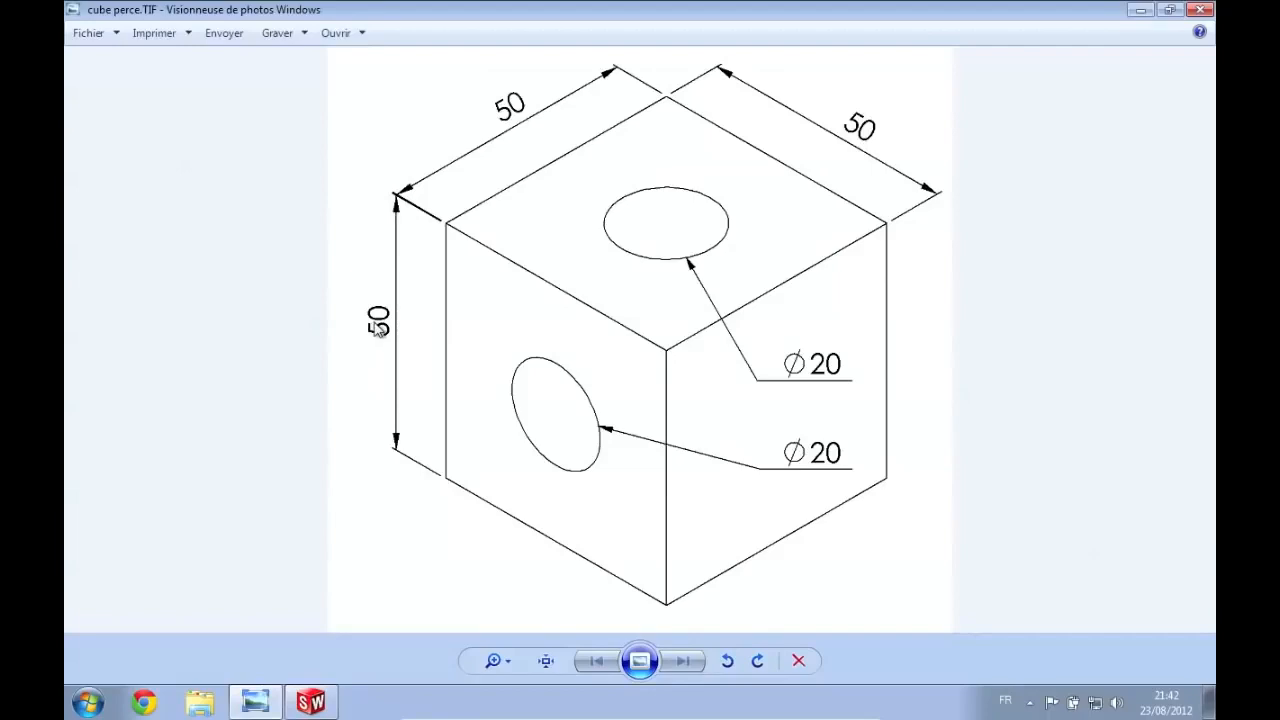
pyautogui.click(311, 702)
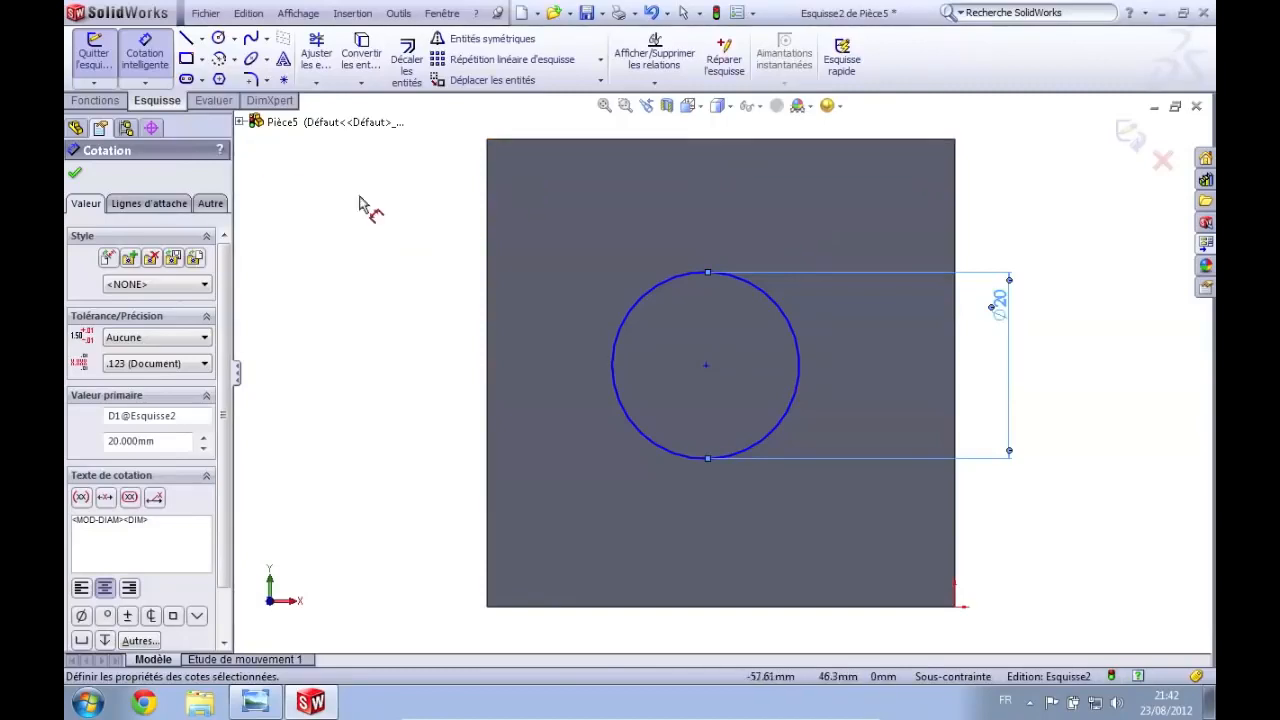
pyautogui.click(706, 368)
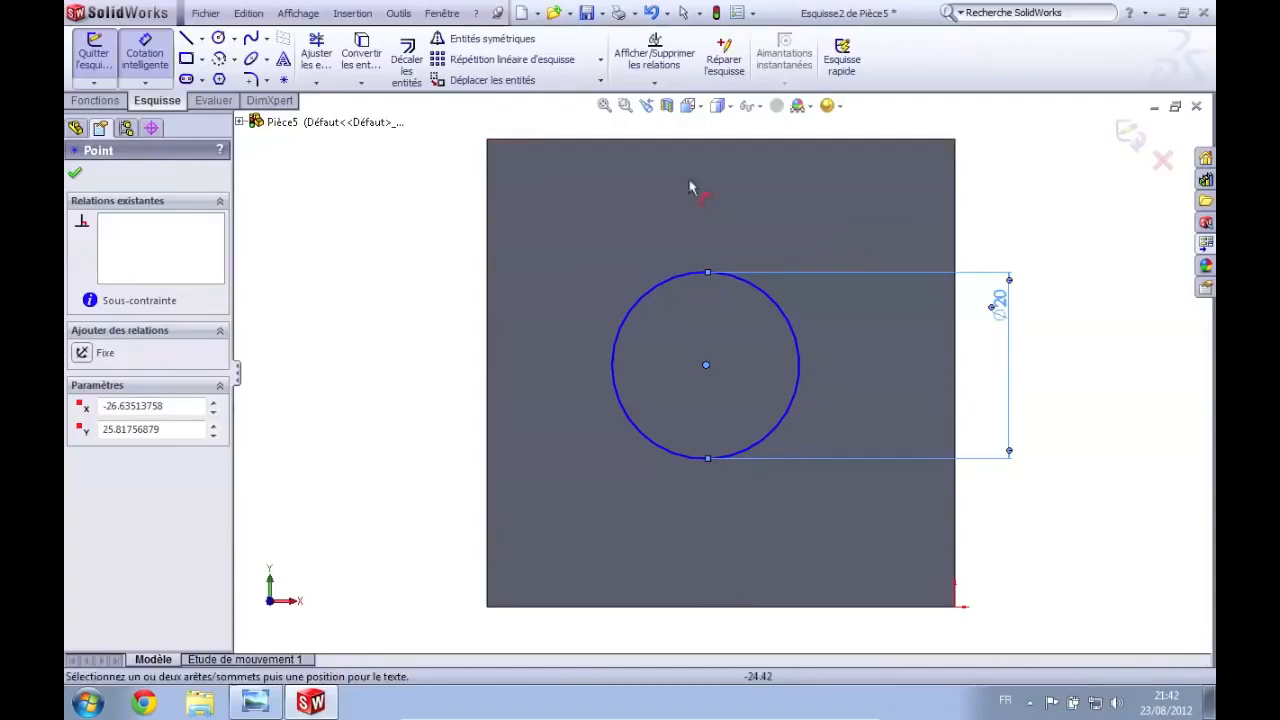
pyautogui.click(709, 139)
pyautogui.click(462, 258)
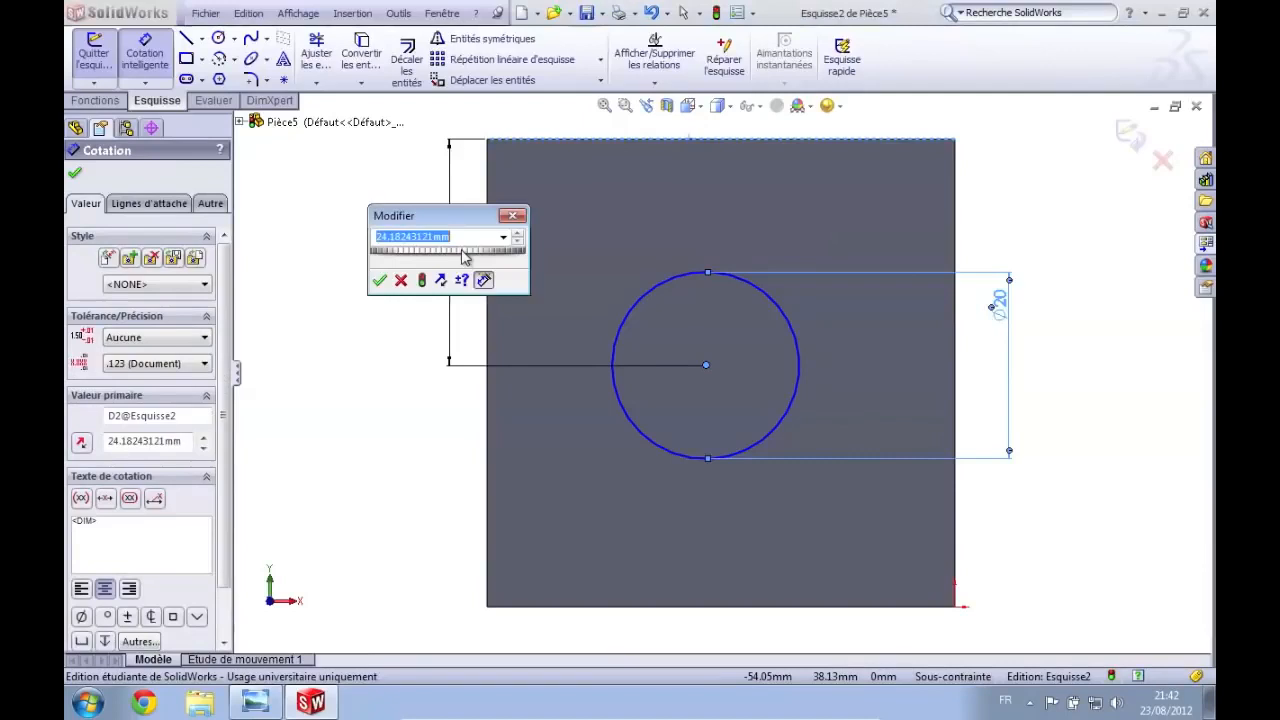
pyautogui.write('25')
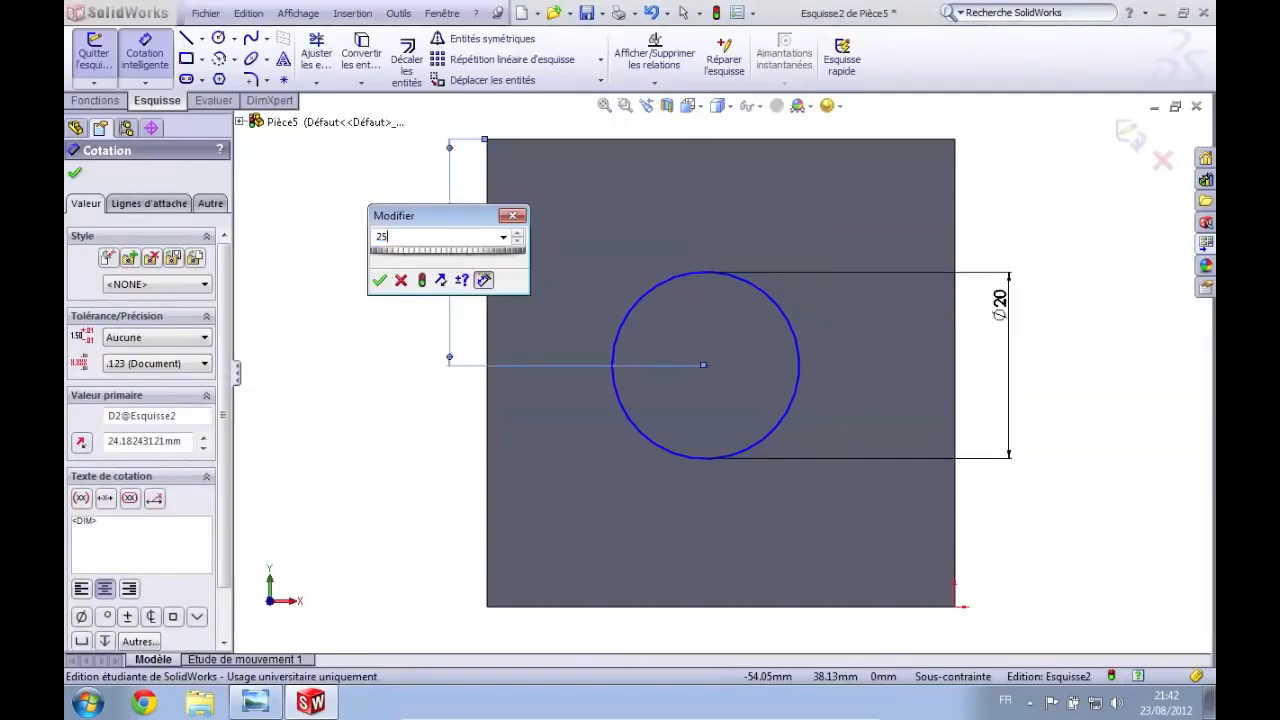
pyautogui.press('Return')
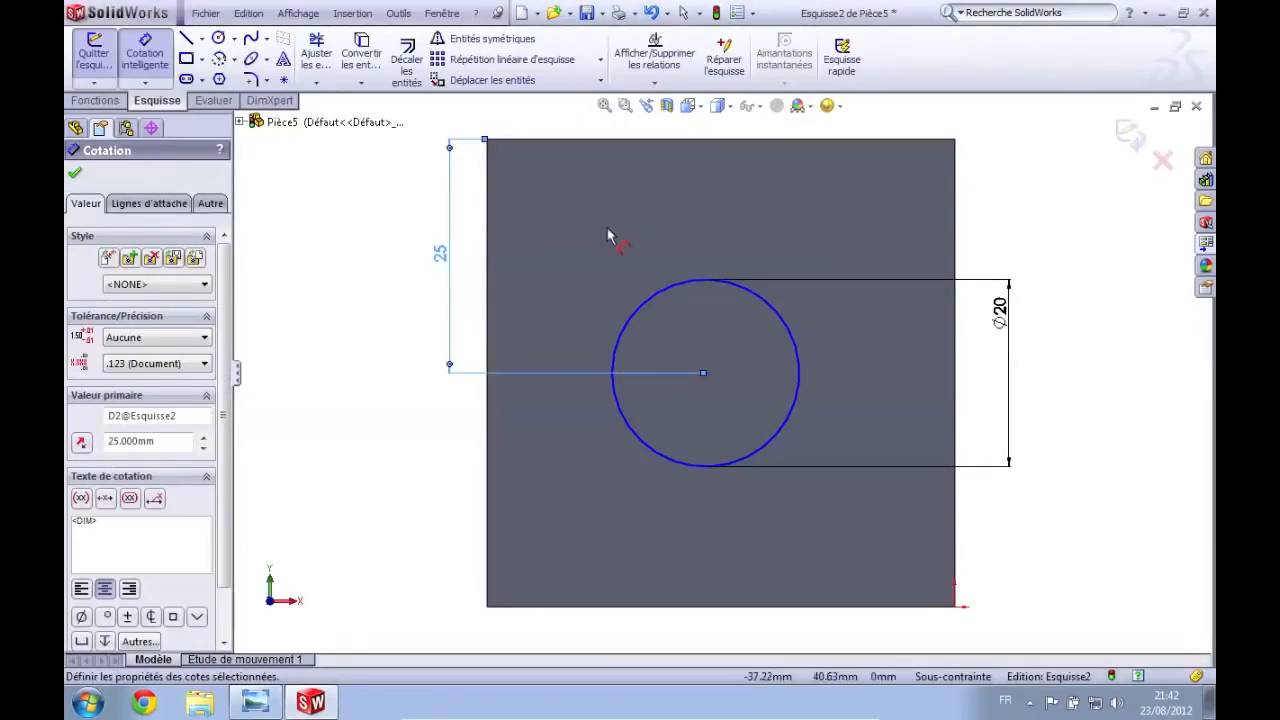
# Dimension the circle's centre 25 mm from the face's right edge
pyautogui.click(707, 375)
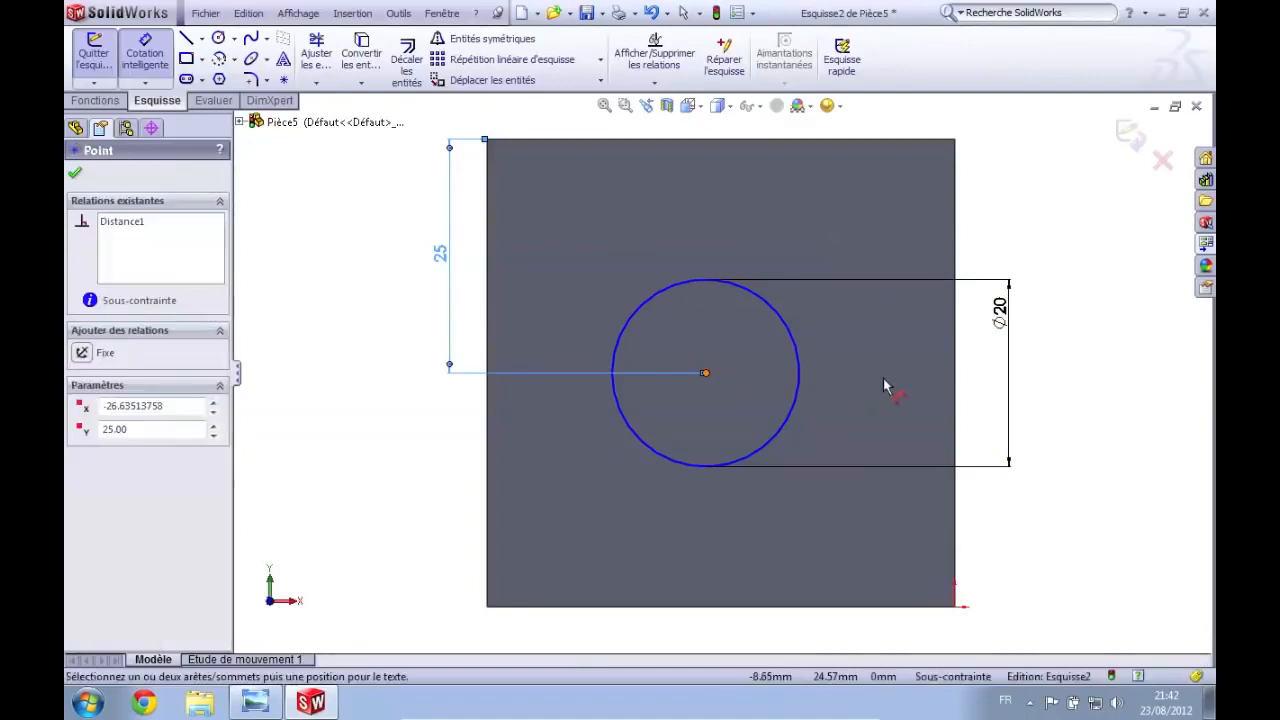
pyautogui.click(955, 360)
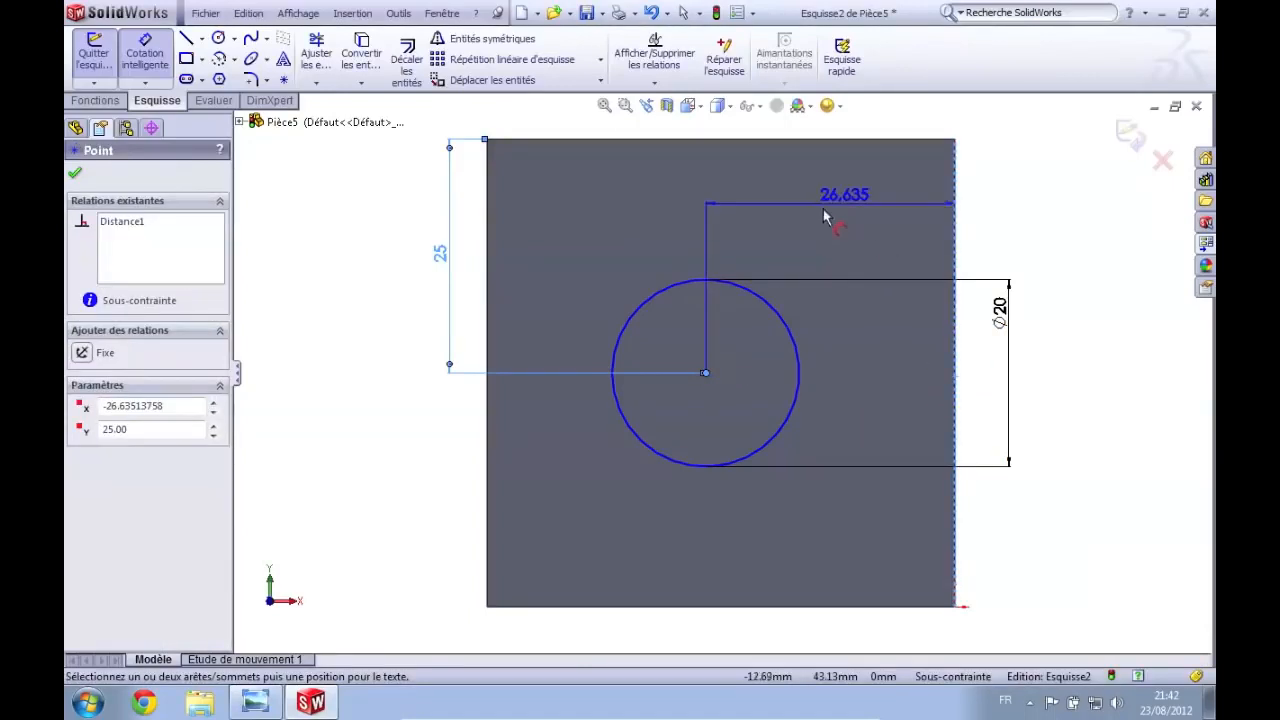
pyautogui.click(1076, 195)
pyautogui.write('25')
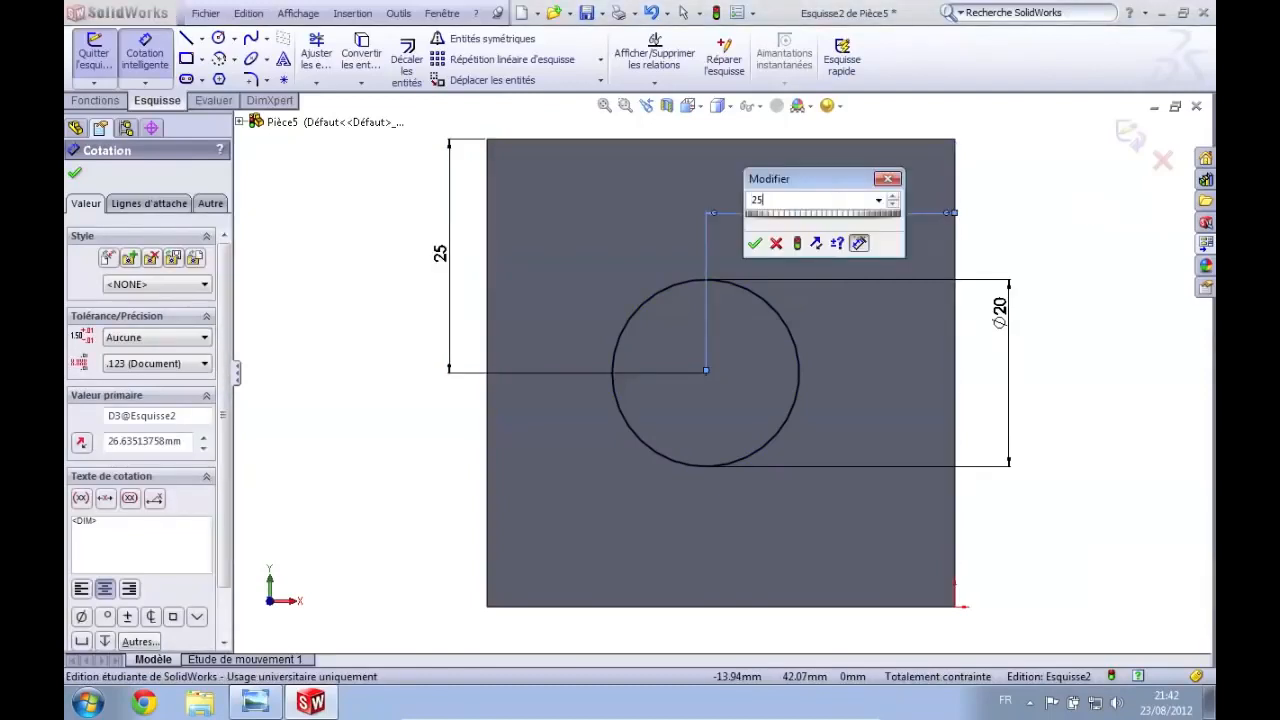
pyautogui.press('Return')
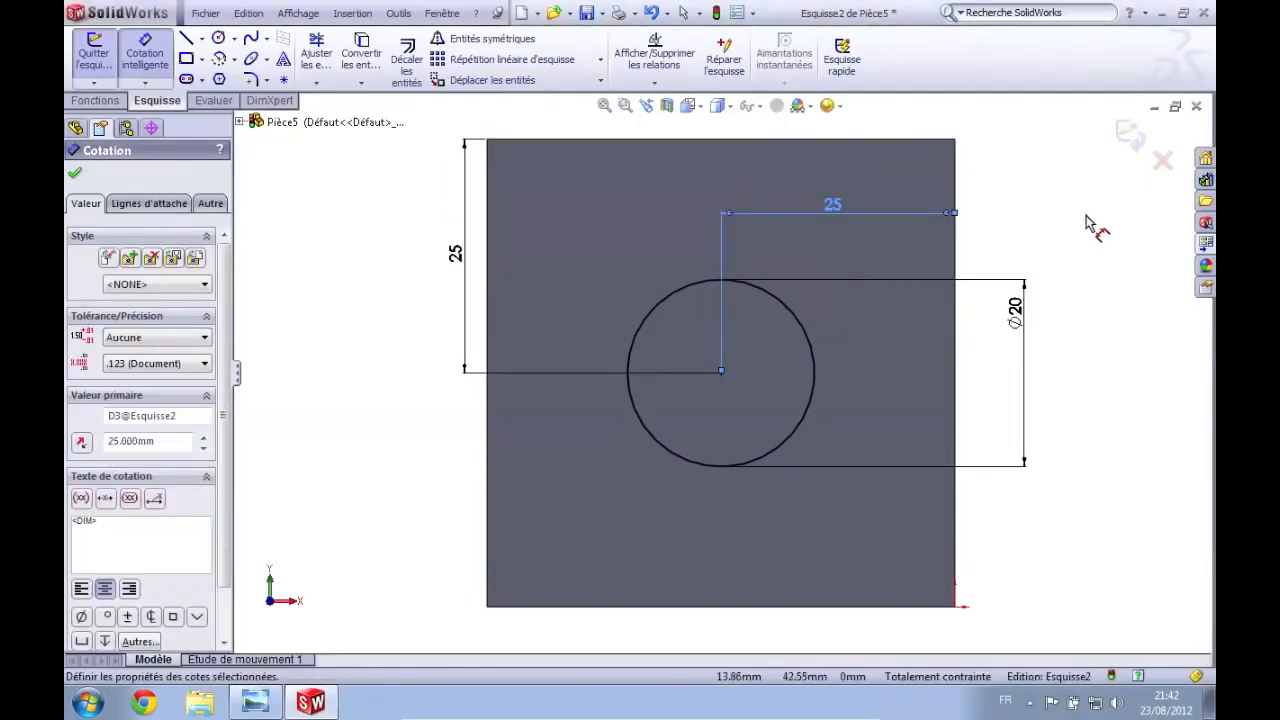
pyautogui.press('Escape')
pyautogui.moveTo(1057, 220); pyautogui.dragTo(1017, 267, button='middle')
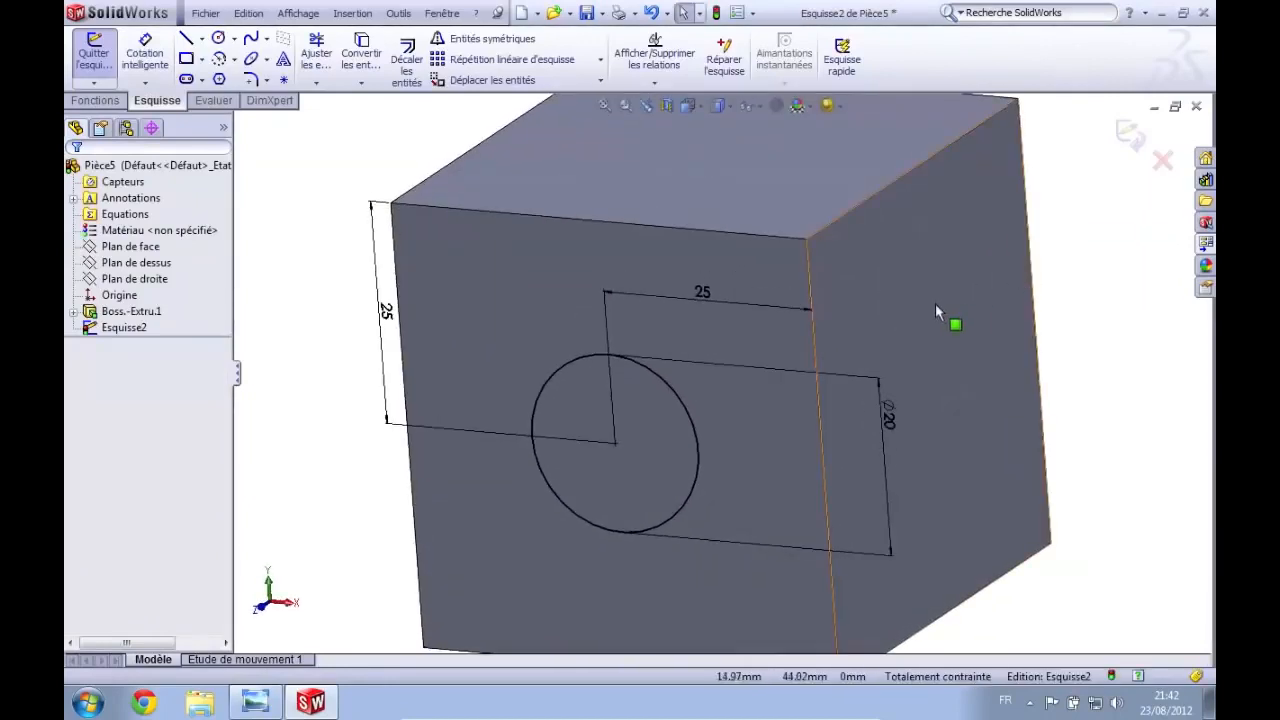
pyautogui.press('f')
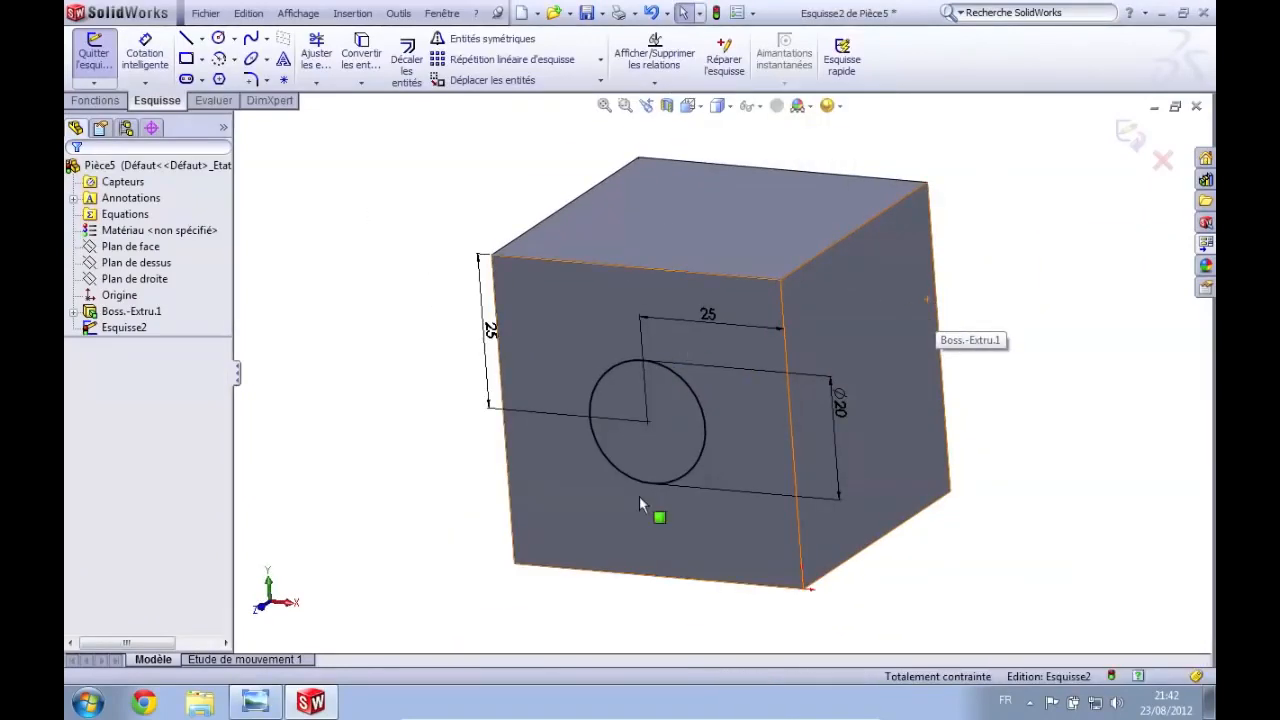
pyautogui.click(689, 105)
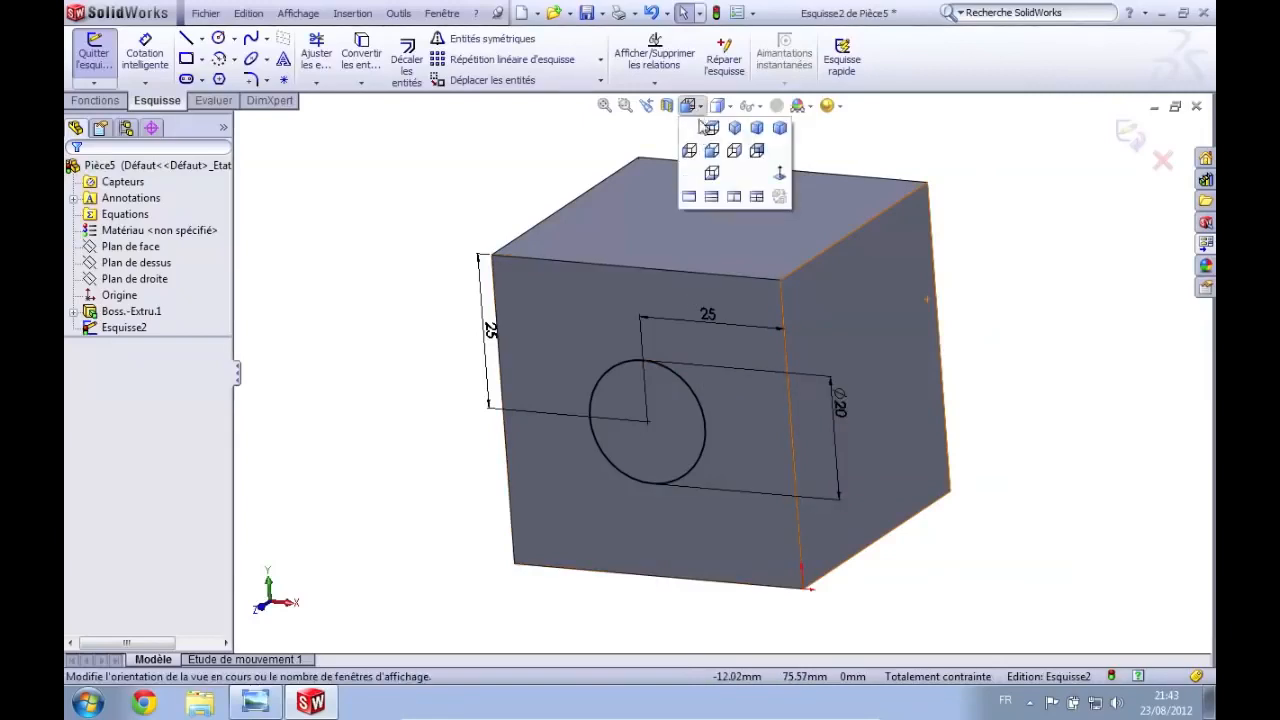
pyautogui.click(781, 174)
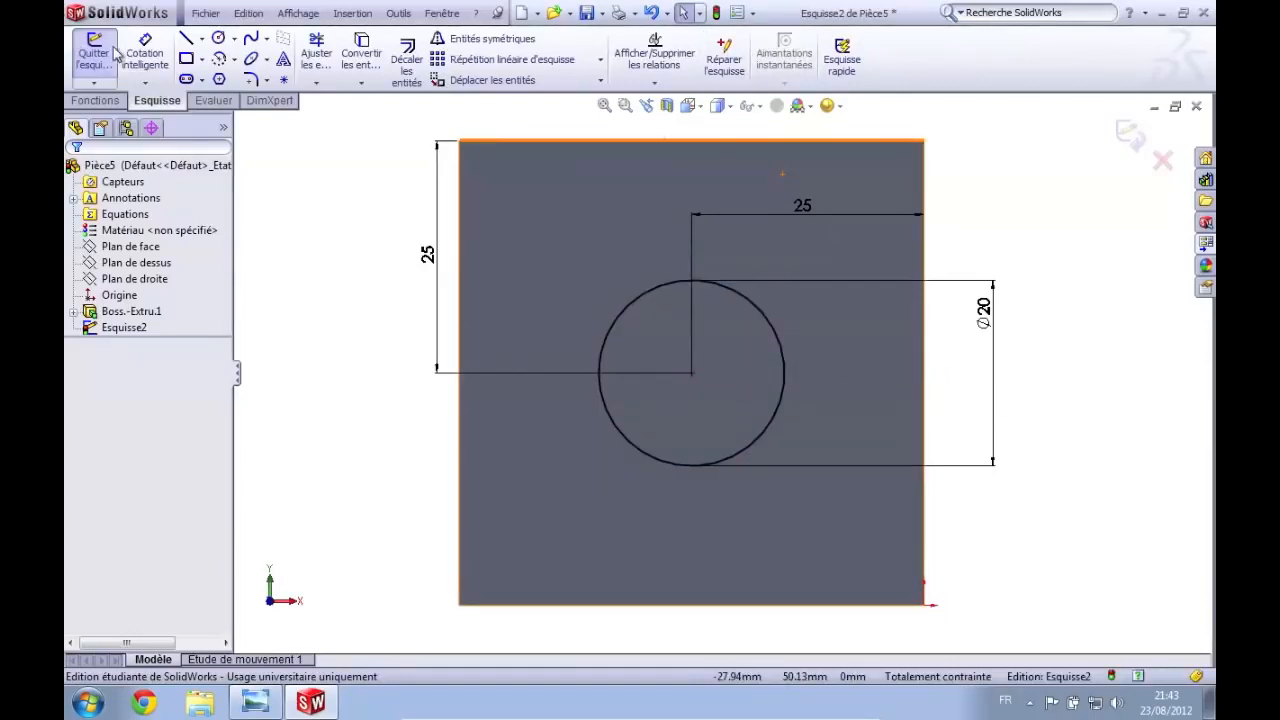
# Try to dimension the circle's centre from the face's left edge, and cancel the extra dimension
pyautogui.click(145, 55)
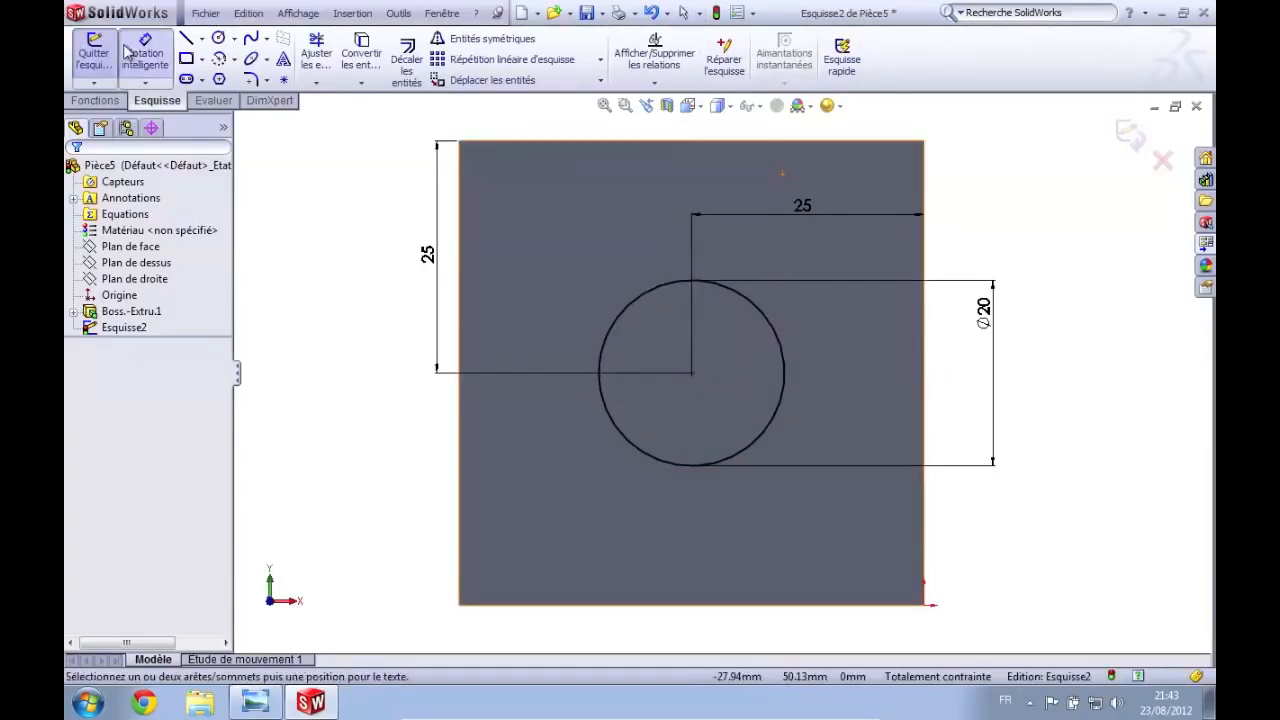
pyautogui.click(692, 374)
pyautogui.click(463, 200)
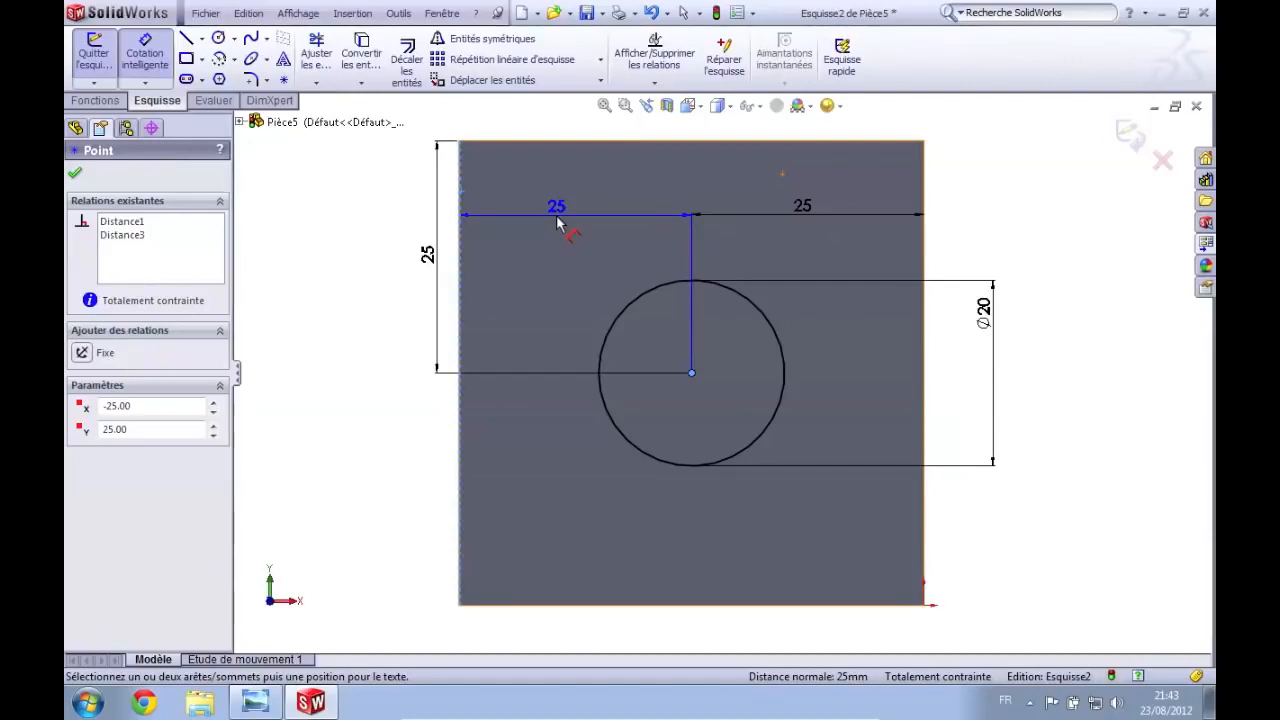
pyautogui.click(556, 215)
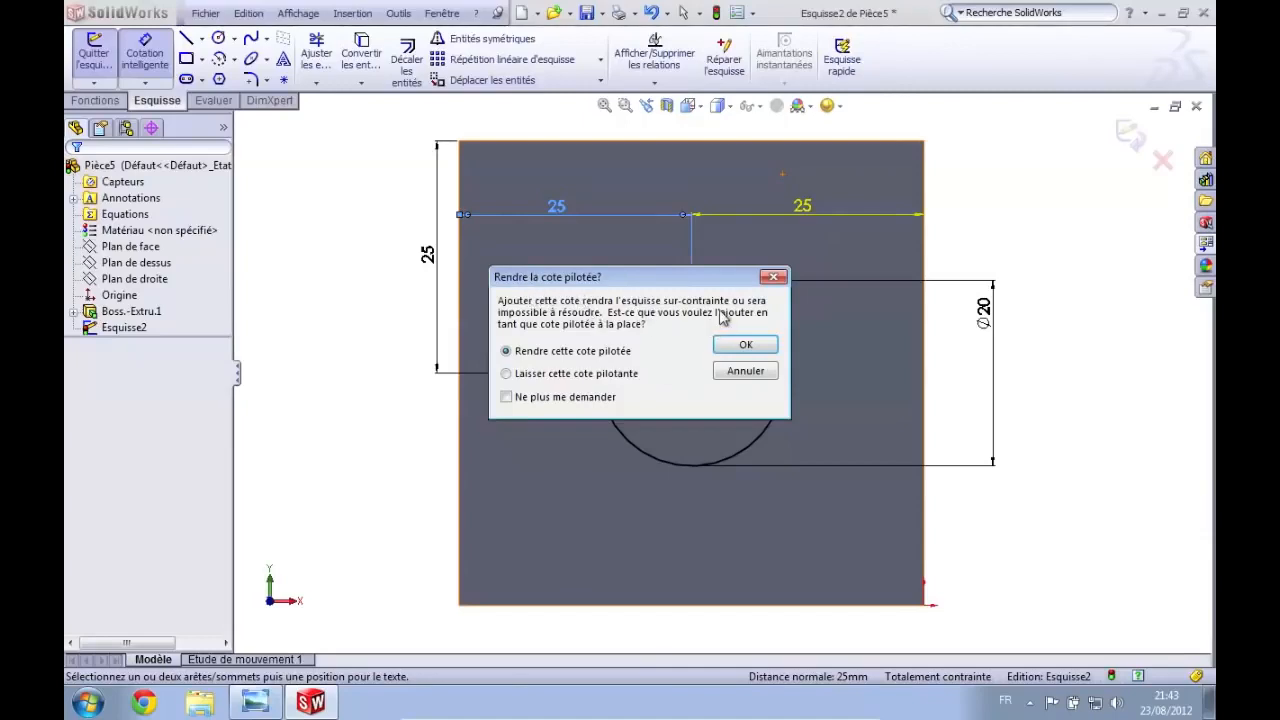
pyautogui.click(737, 372)
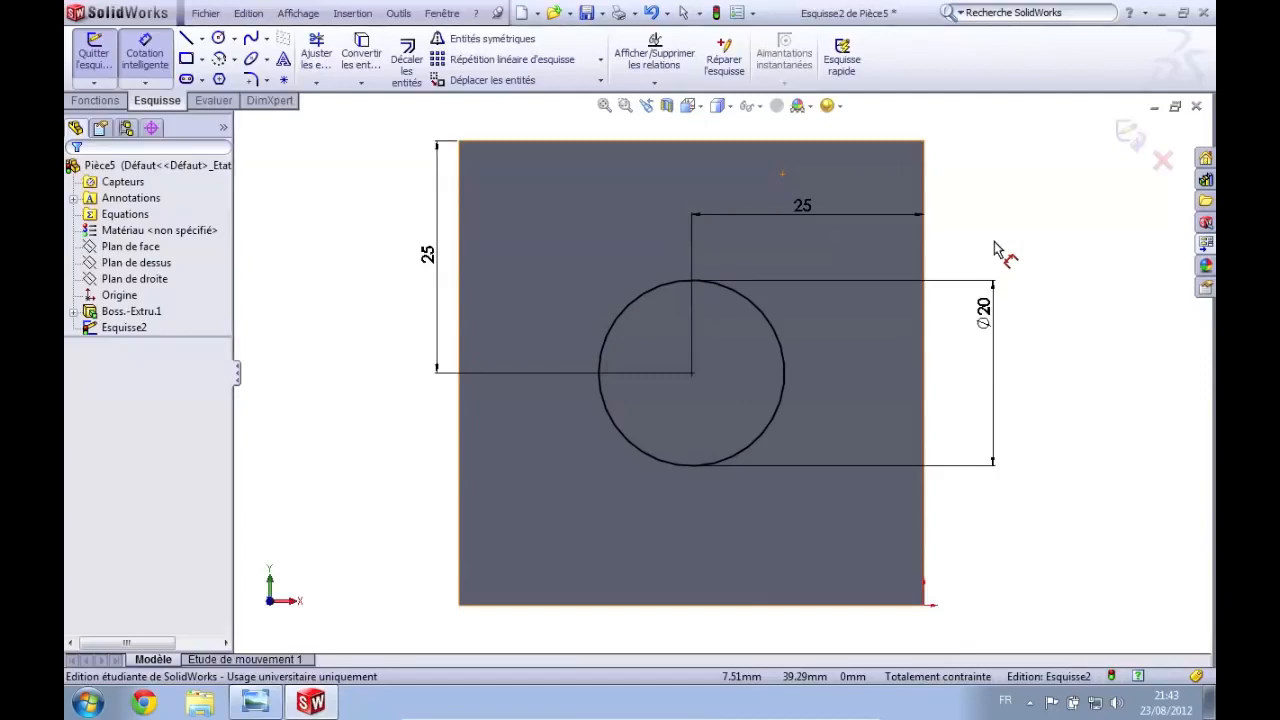
pyautogui.press('Escape')
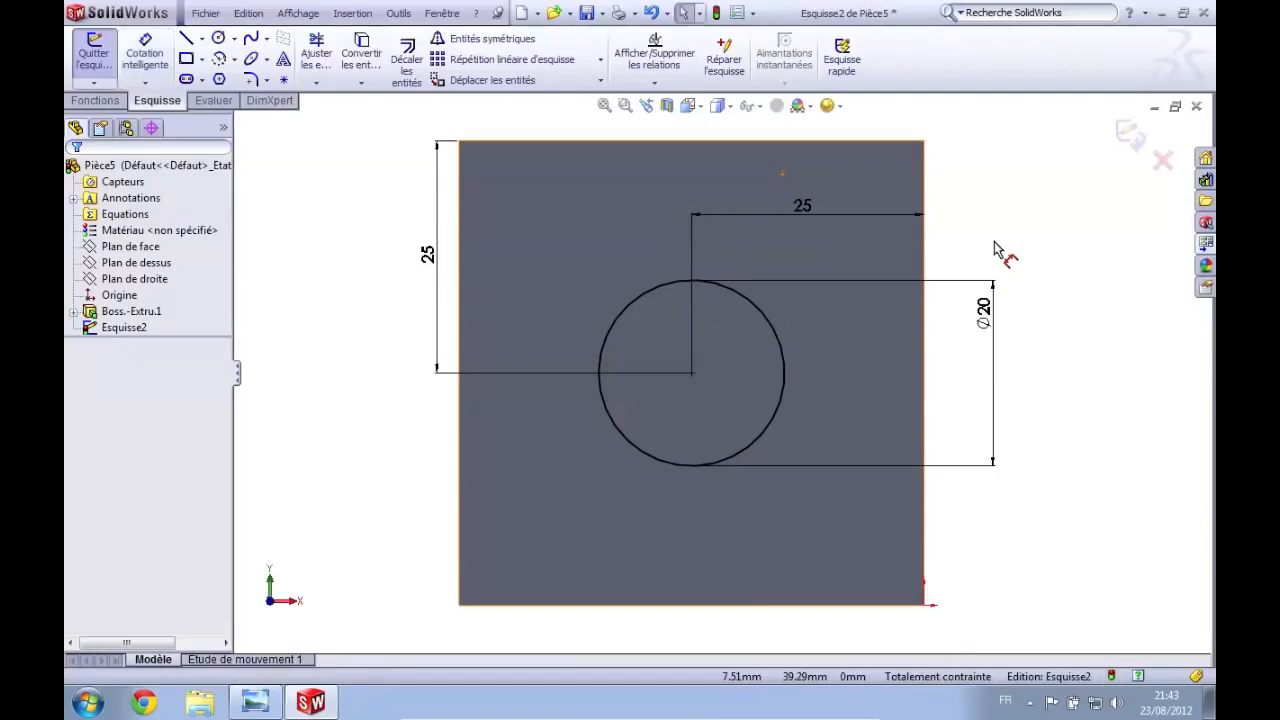
# Start an Extruded Cut from the 20 mm circle sketch on the cube's front face
pyautogui.click(104, 104)
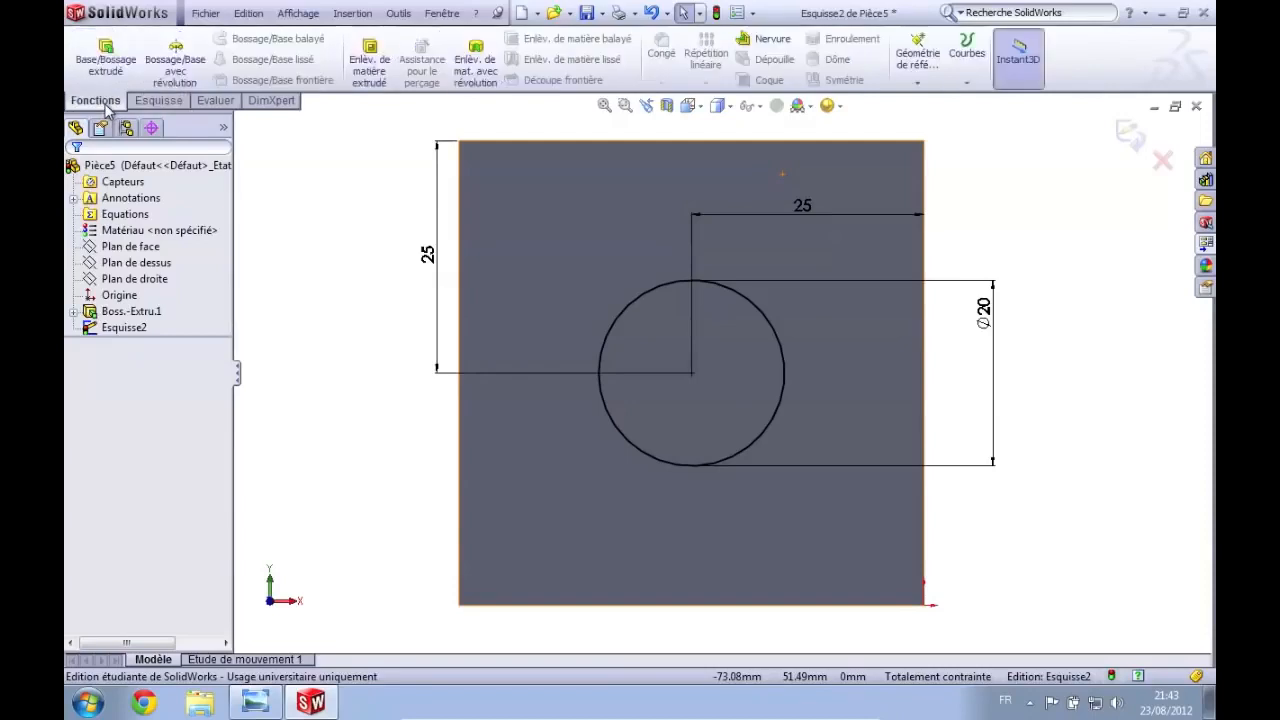
pyautogui.click(366, 77)
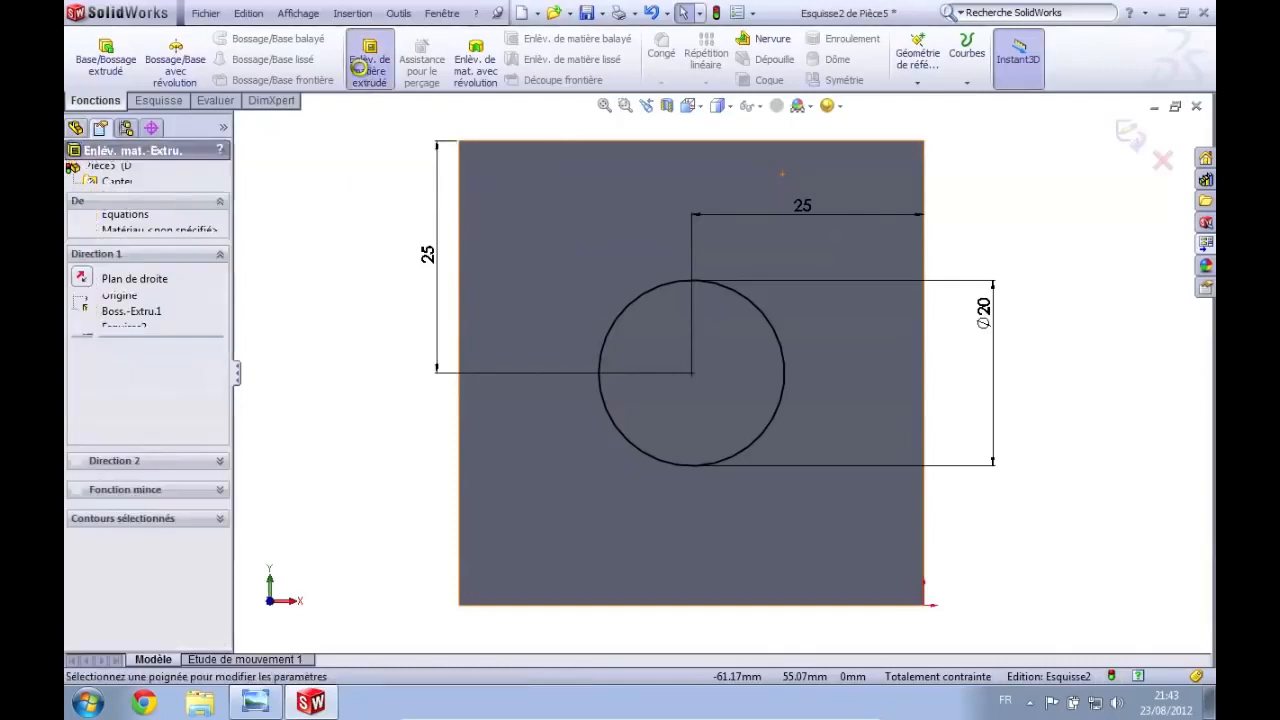
pyautogui.moveTo(1135, 192); pyautogui.dragTo(969, 246, button='middle')
pyautogui.scroll(3, 984, 237)
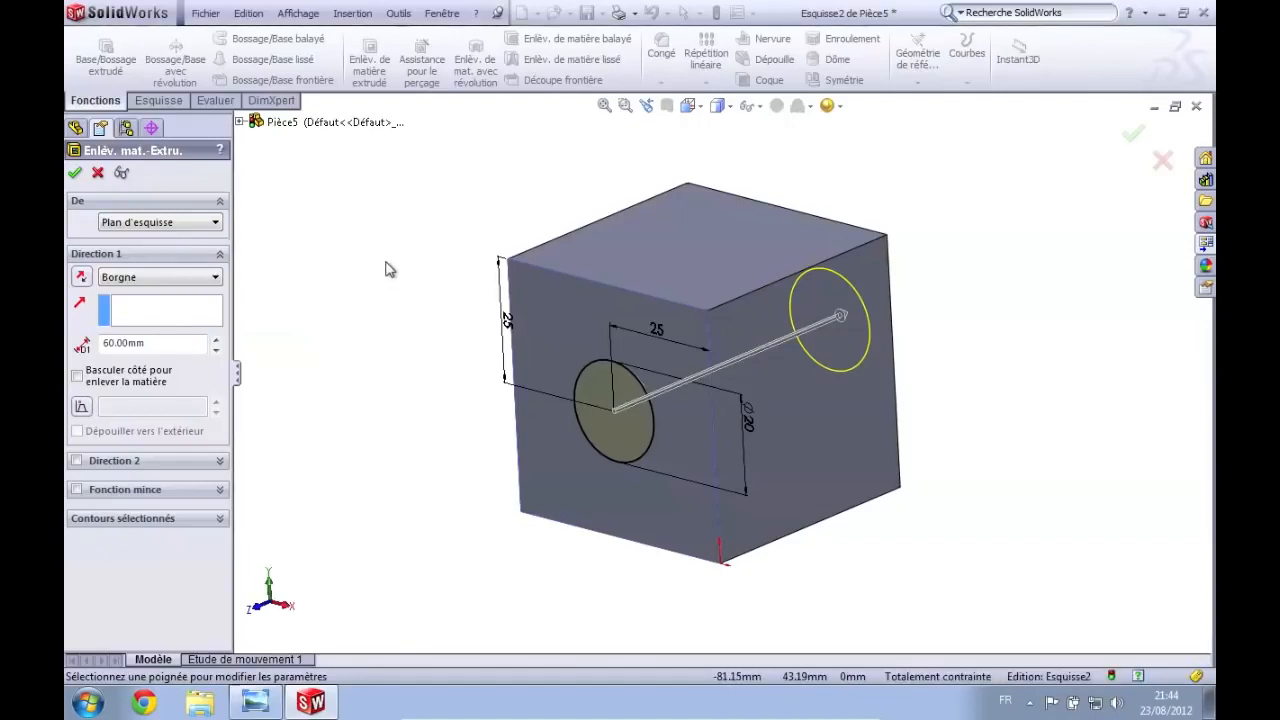
pyautogui.moveTo(1000, 306)
pyautogui.mouseDown(button='middle')
pyautogui.moveTo(923, 283)
pyautogui.moveTo(906, 309)
pyautogui.moveTo(917, 417)
pyautogui.moveTo(954, 277)
pyautogui.moveTo(1009, 277)
pyautogui.moveTo(1004, 335)
pyautogui.mouseUp(button='middle')
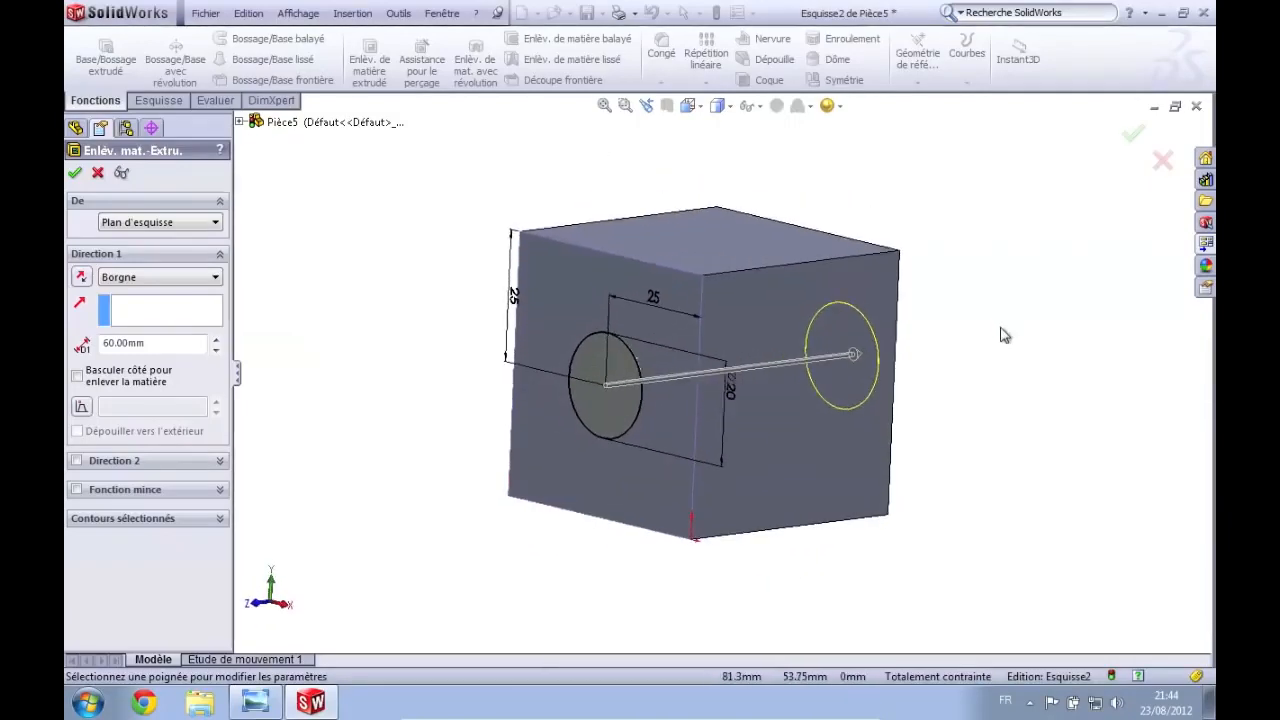
# Try blind depths of 50 mm and 35 mm for the extruded cut through the cube
pyautogui.click(216, 348)
pyautogui.moveTo(928, 251)
pyautogui.mouseDown(button='middle')
pyautogui.moveTo(863, 249)
pyautogui.moveTo(897, 318)
pyautogui.moveTo(966, 226)
pyautogui.moveTo(1001, 246)
pyautogui.moveTo(988, 274)
pyautogui.moveTo(966, 277)
pyautogui.mouseUp(button='middle')
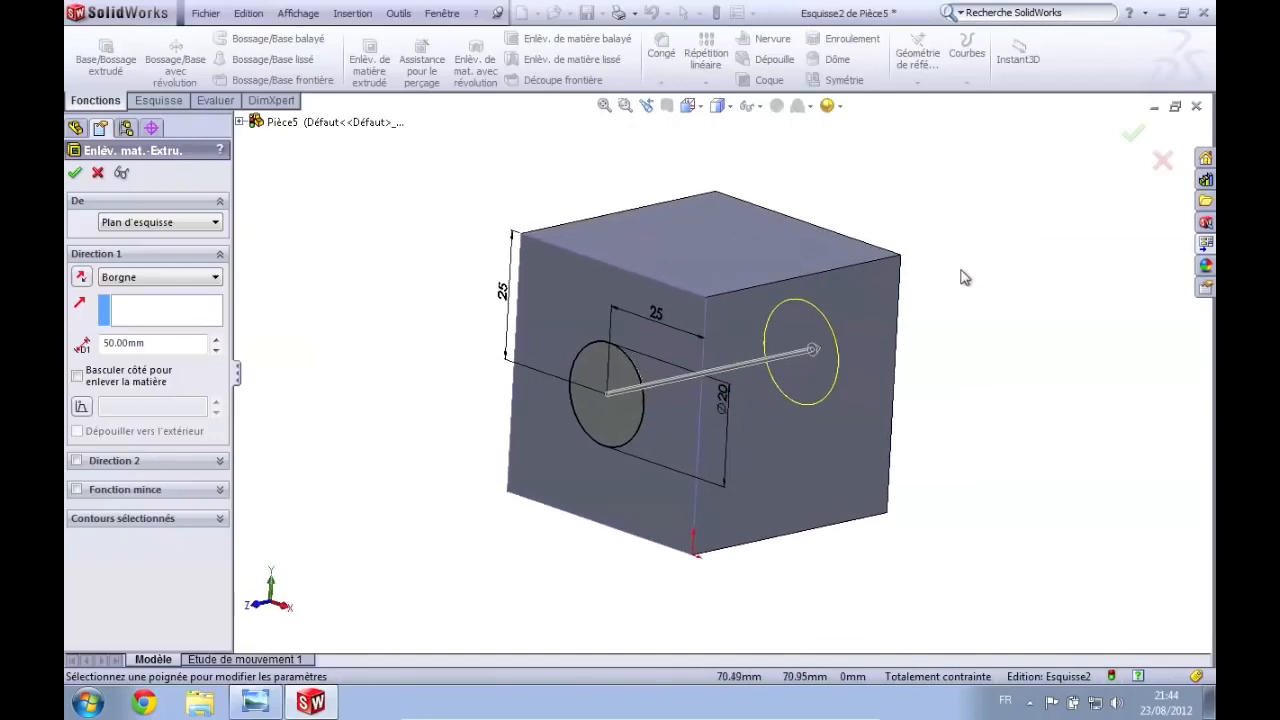
pyautogui.moveTo(815, 366); pyautogui.dragTo(852, 360, button='middle')
pyautogui.moveTo(872, 362); pyautogui.dragTo(800, 340)
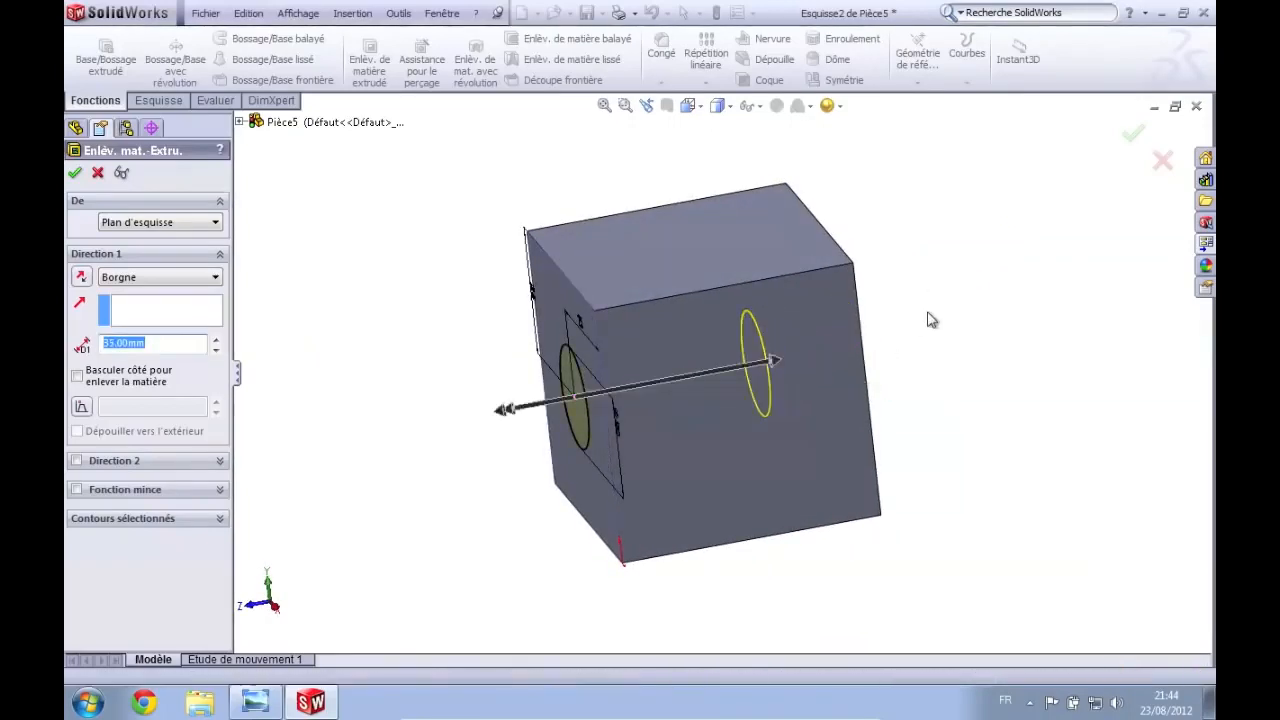
pyautogui.moveTo(914, 357); pyautogui.dragTo(957, 320, button='middle')
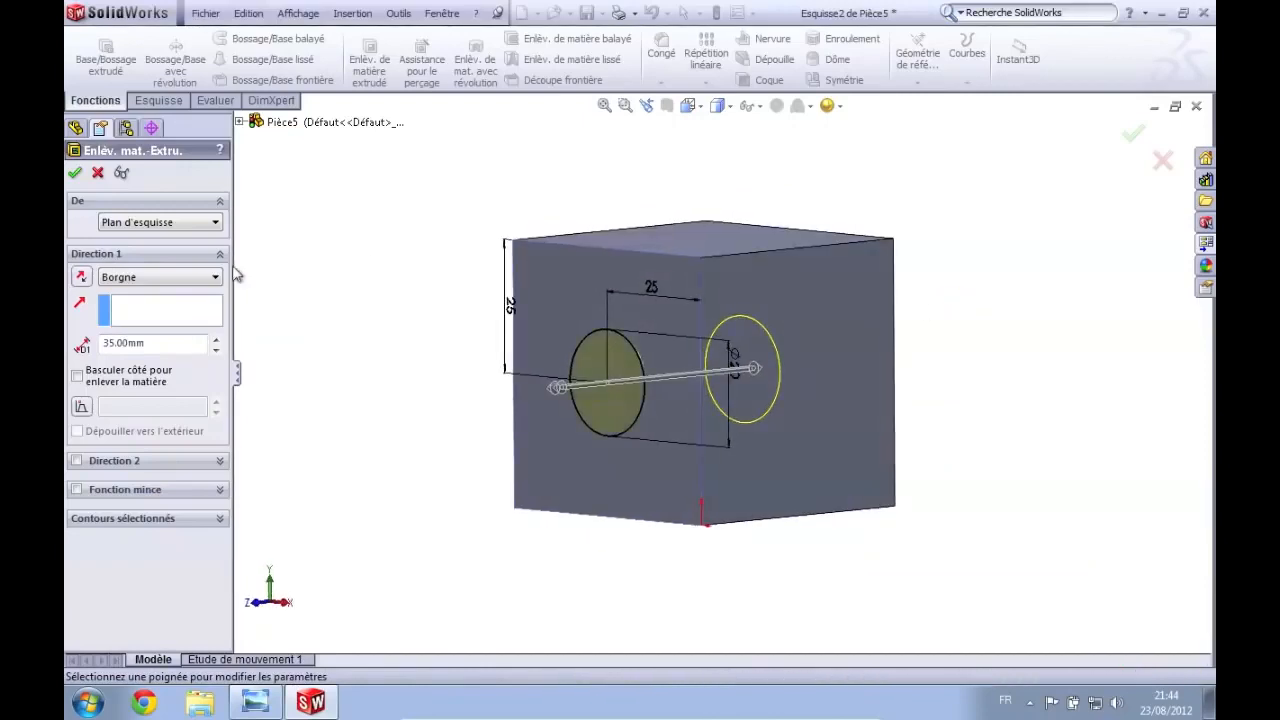
# Set the cut's end condition to A travers tout and create the hole through the cube
pyautogui.click(185, 285)
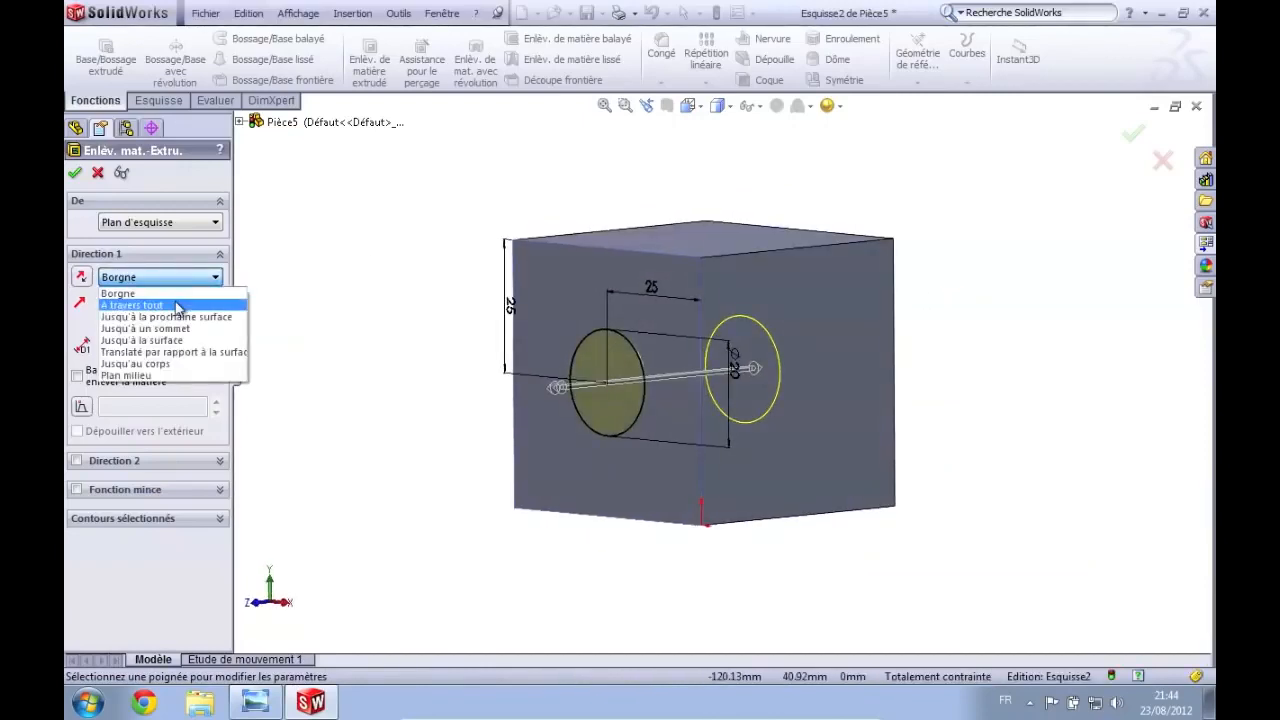
pyautogui.click(178, 305)
pyautogui.moveTo(985, 254); pyautogui.dragTo(955, 272, button='middle')
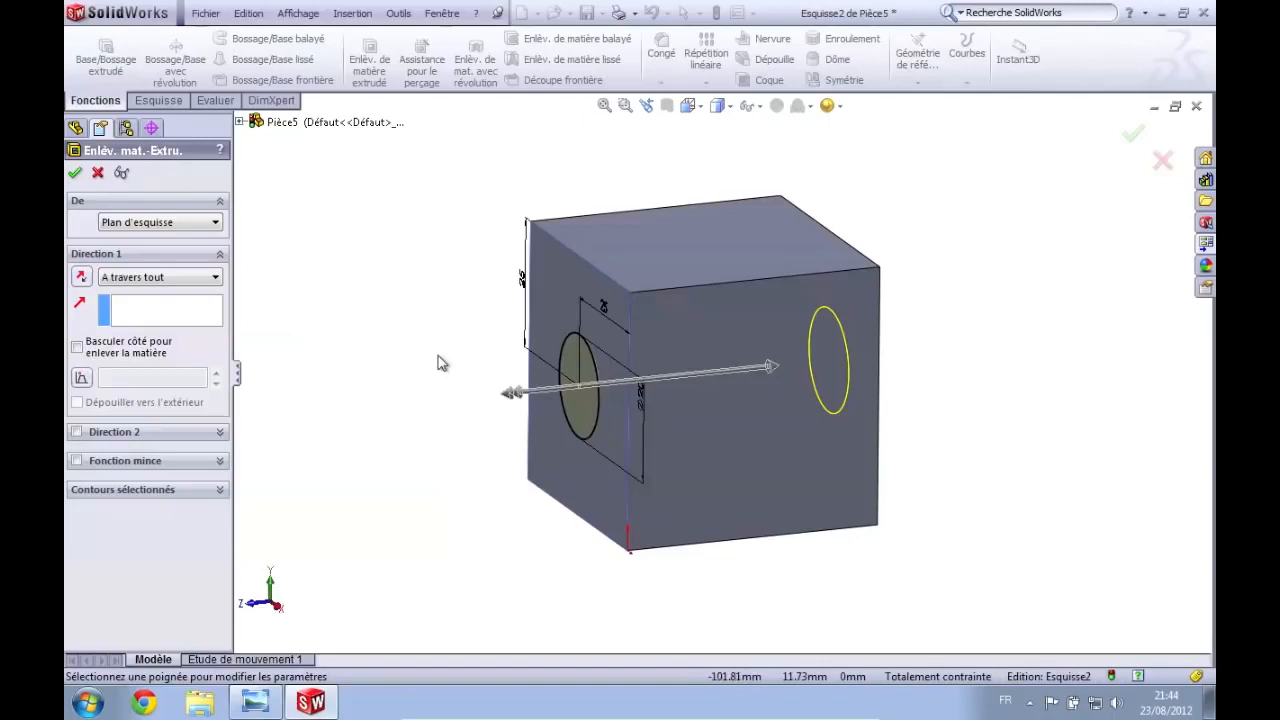
pyautogui.moveTo(387, 342); pyautogui.dragTo(417, 336, button='middle')
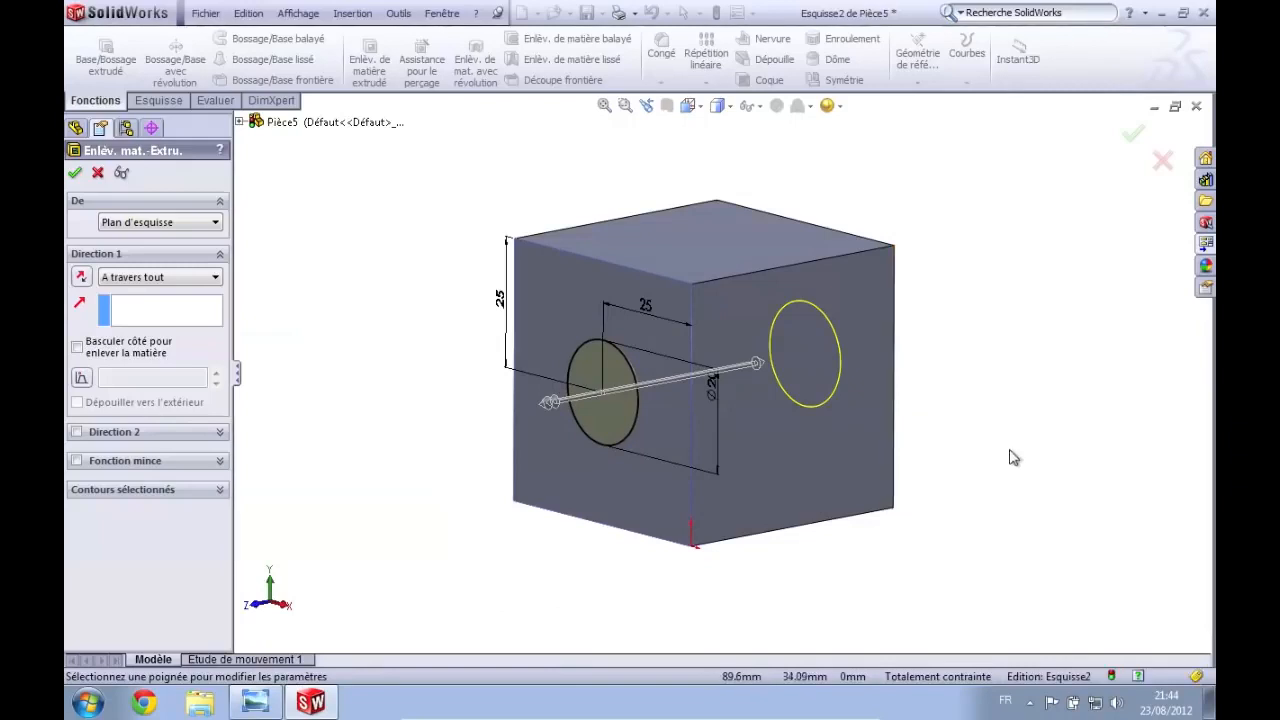
pyautogui.moveTo(1010, 451); pyautogui.dragTo(1009, 468, button='middle')
pyautogui.click(74, 173)
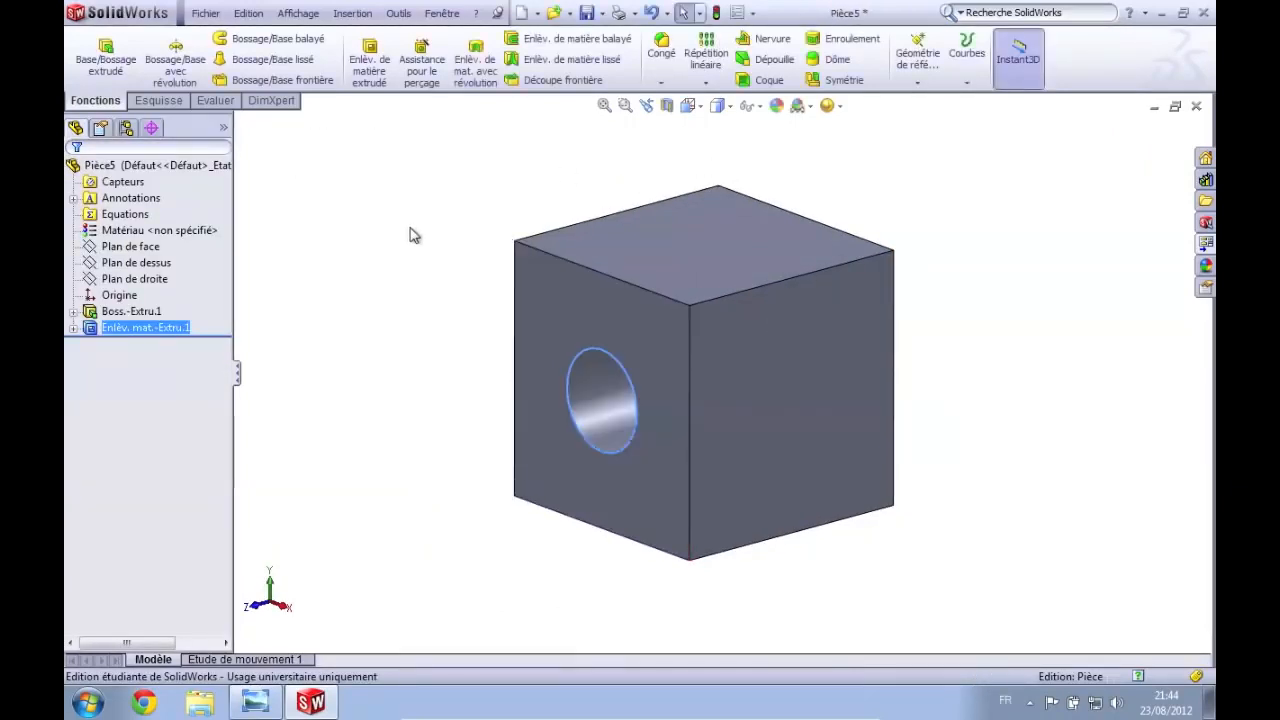
# Inspect the pierced cube in isometric view, consult cube perce.TIF in the Windows photo viewer for the second hole, and return to SolidWorks
pyautogui.moveTo(426, 229); pyautogui.dragTo(400, 251, button='middle')
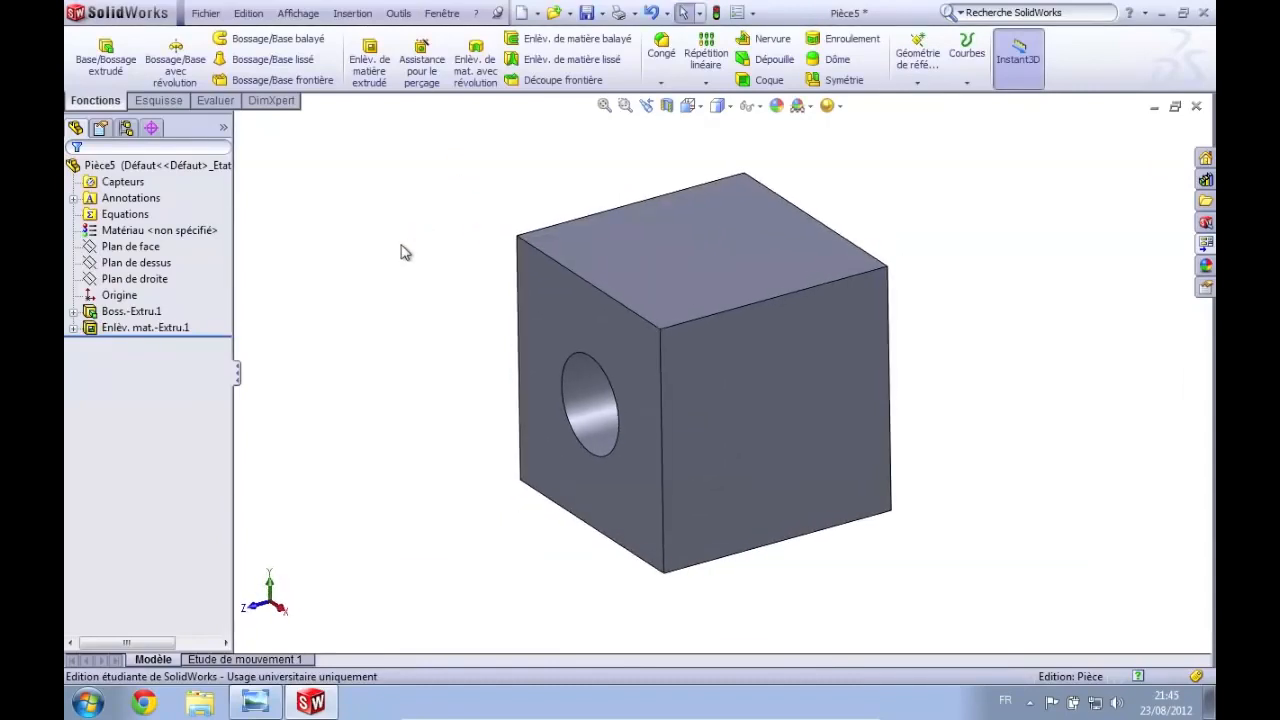
pyautogui.moveTo(240, 263); pyautogui.dragTo(270, 264, button='middle')
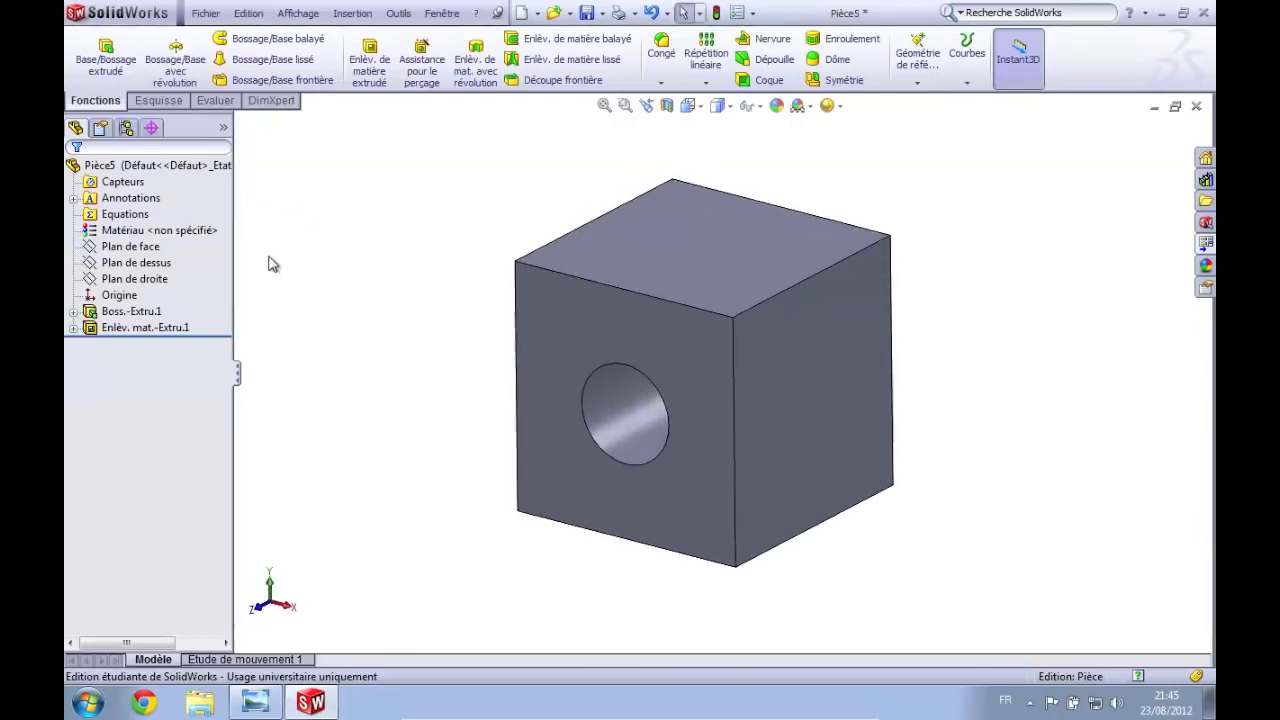
pyautogui.click(688, 106)
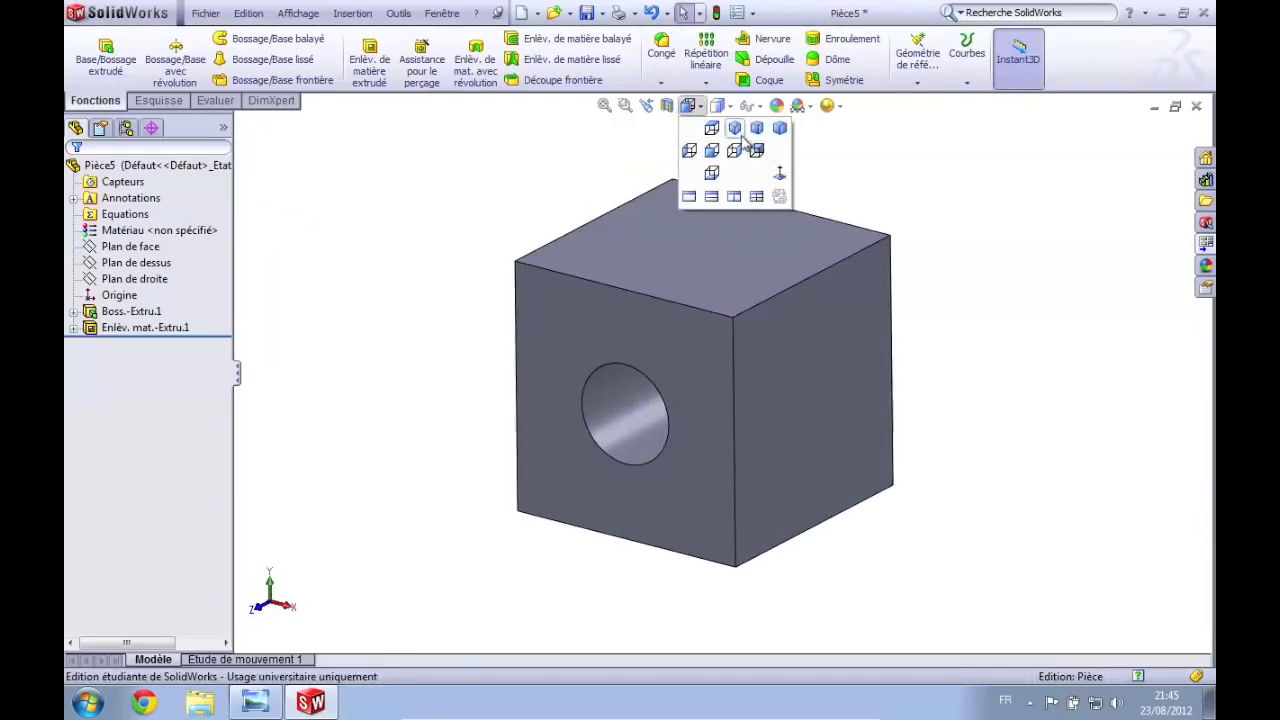
pyautogui.click(736, 148)
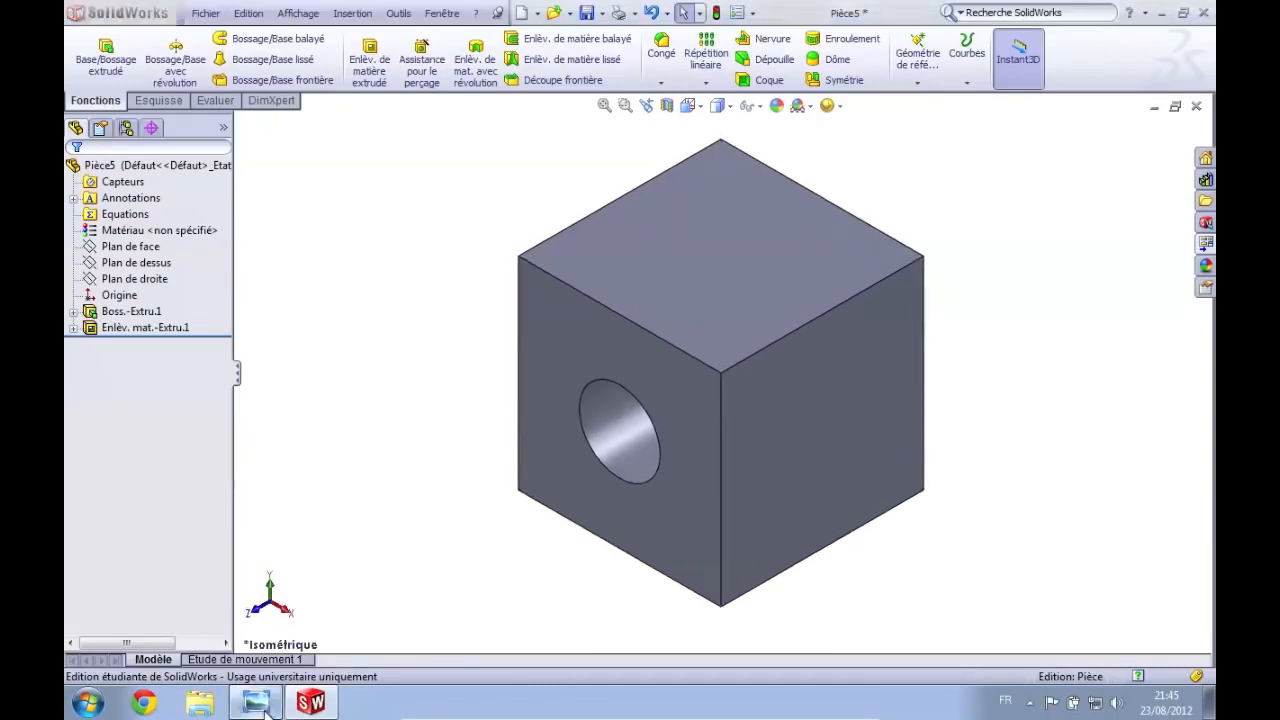
pyautogui.click(263, 705)
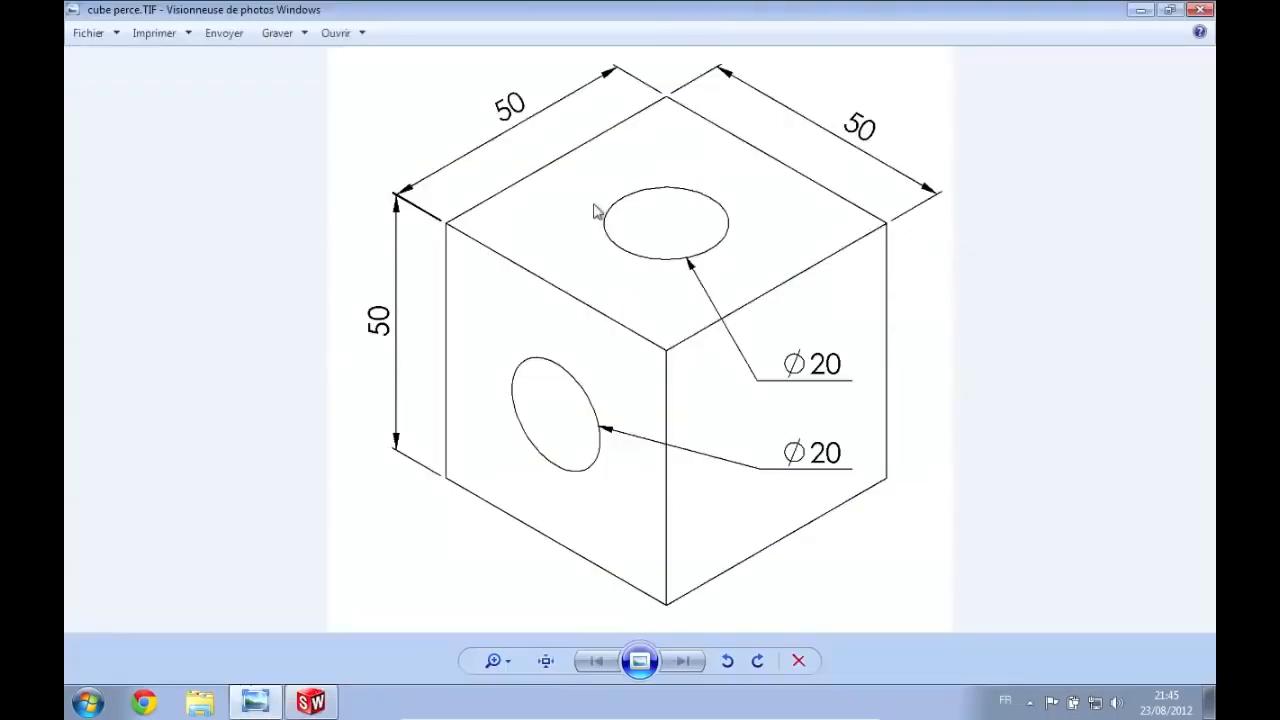
pyautogui.click(318, 703)
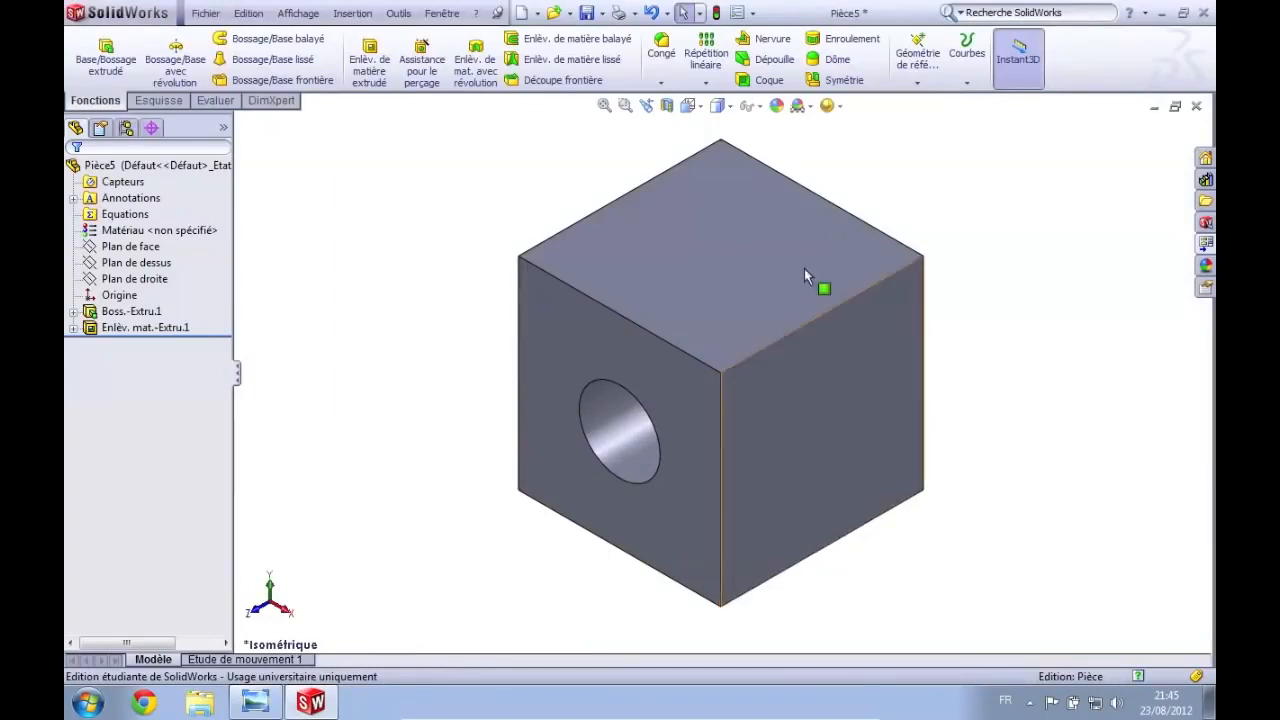
# Open a new sketch on the cube's top face and view it face-on
pyautogui.click(731, 218)
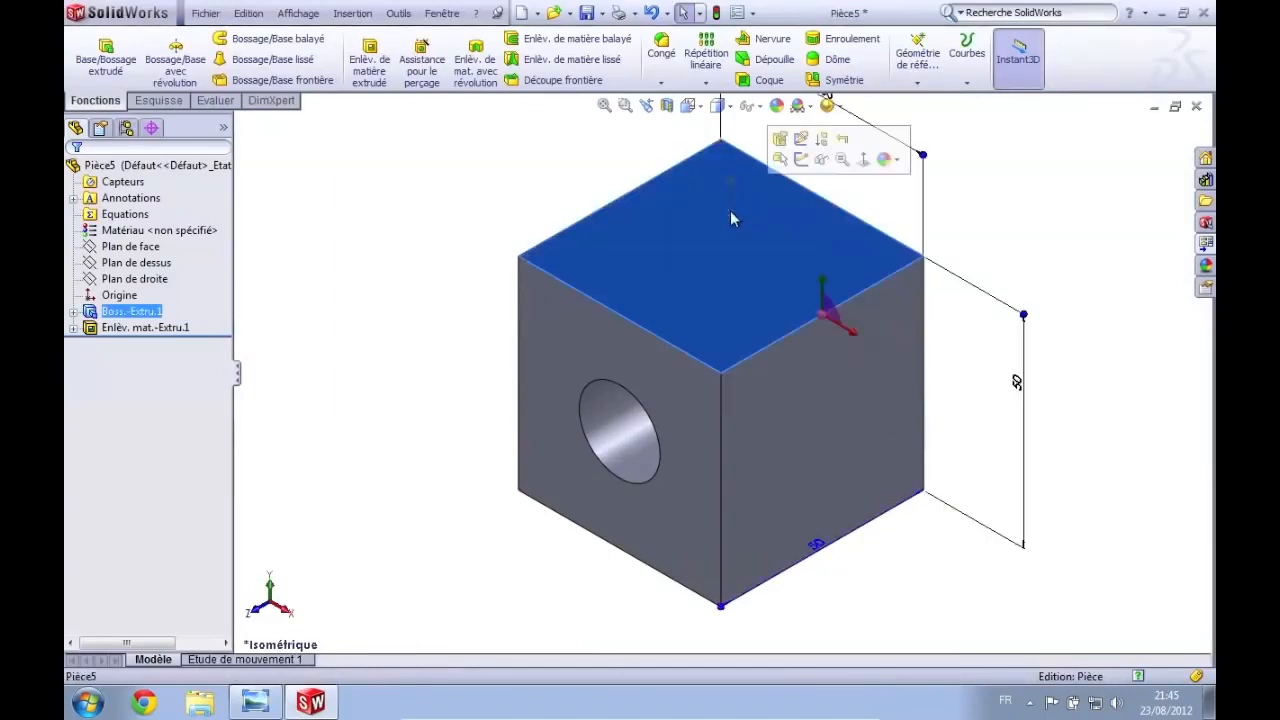
pyautogui.click(162, 101)
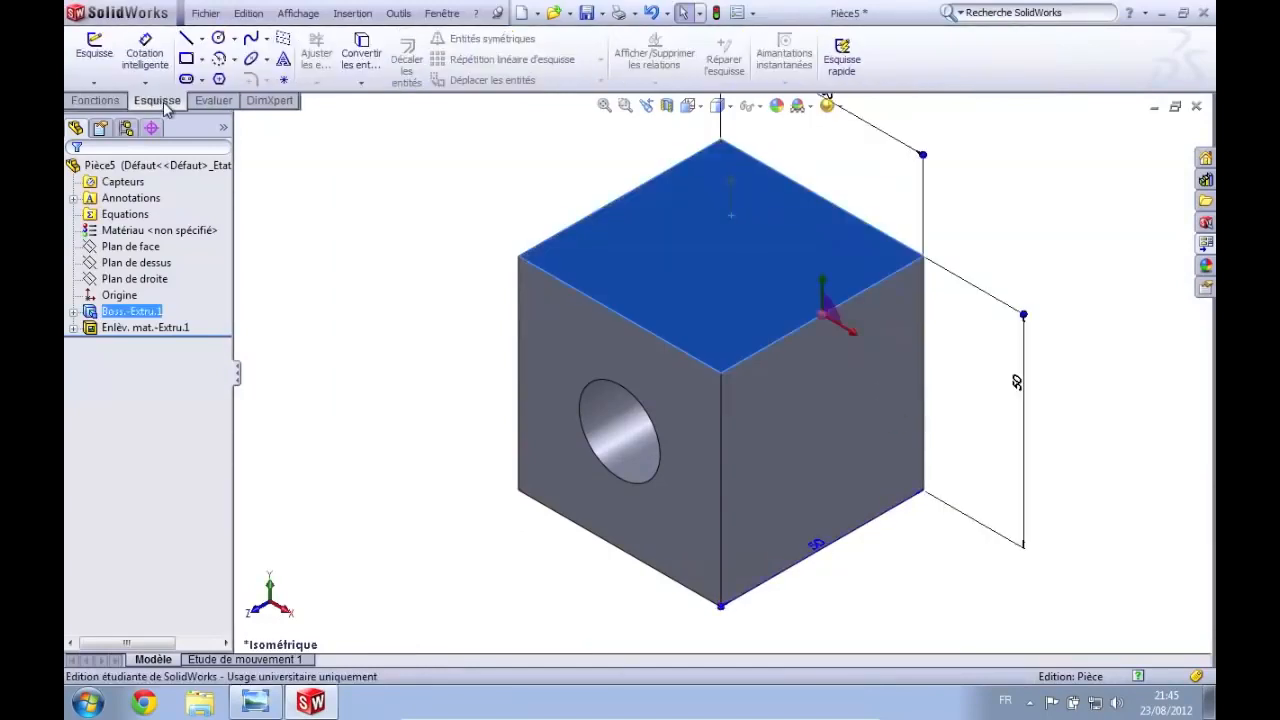
pyautogui.click(95, 60)
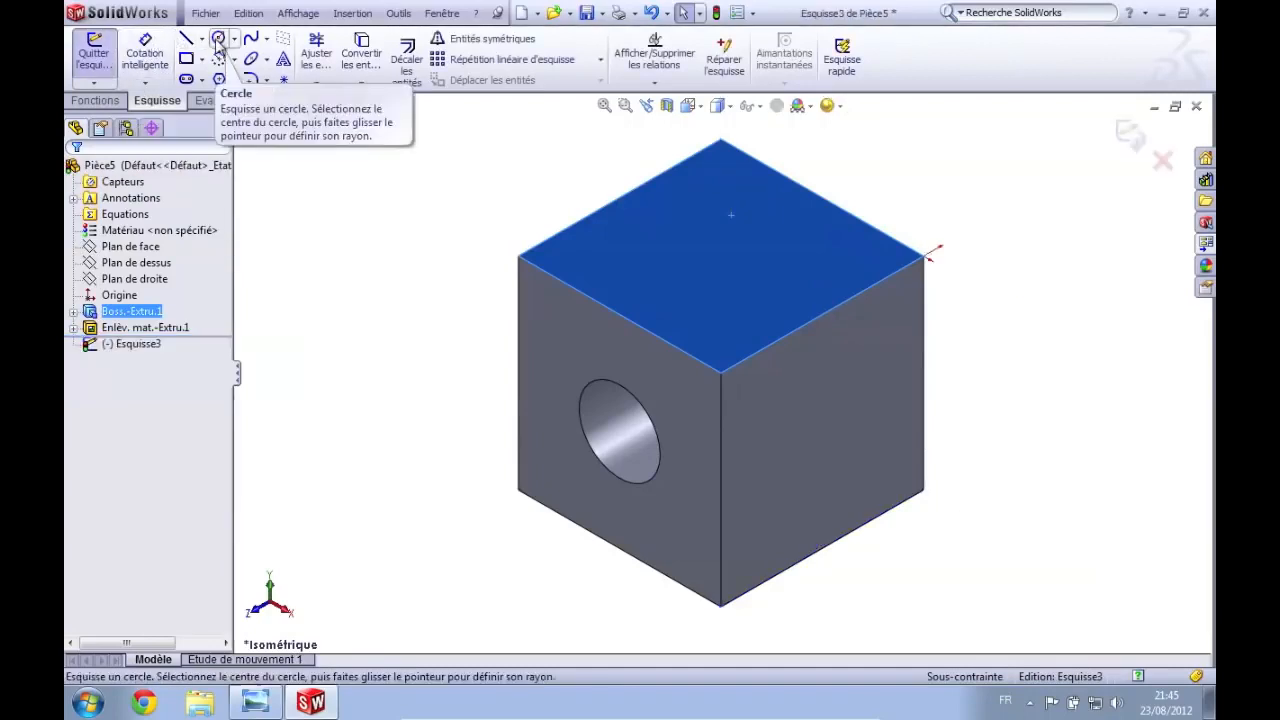
pyautogui.moveTo(718, 106)
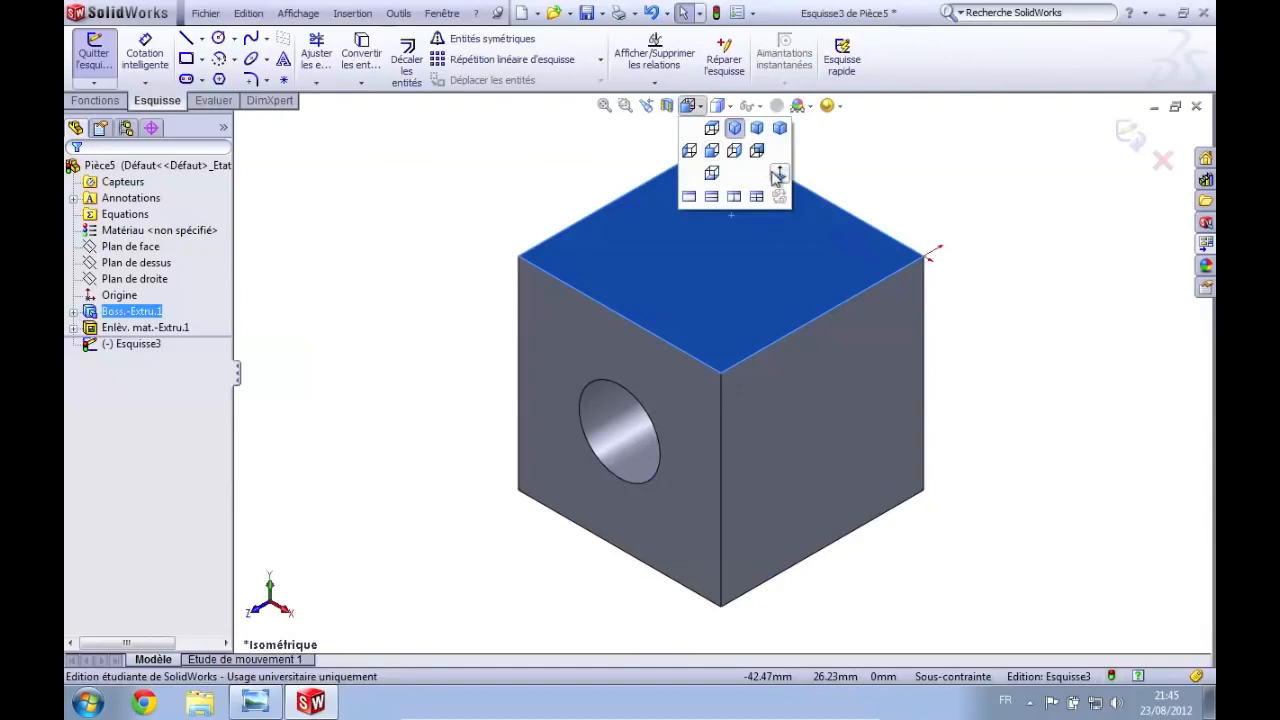
pyautogui.click(772, 180)
pyautogui.click(986, 214)
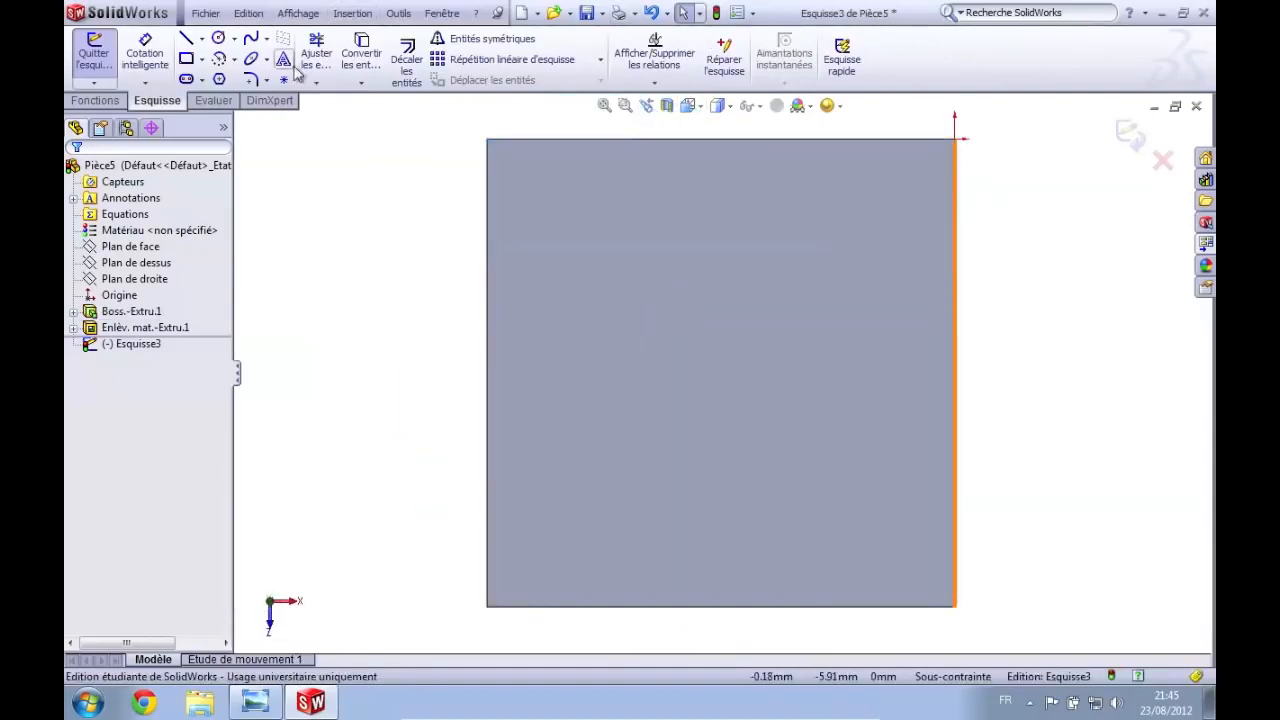
# Sketch a circle with a radius of about 8.5 mm in the upper-left part of the cube's top face
pyautogui.click(218, 38)
pyautogui.click(622, 288)
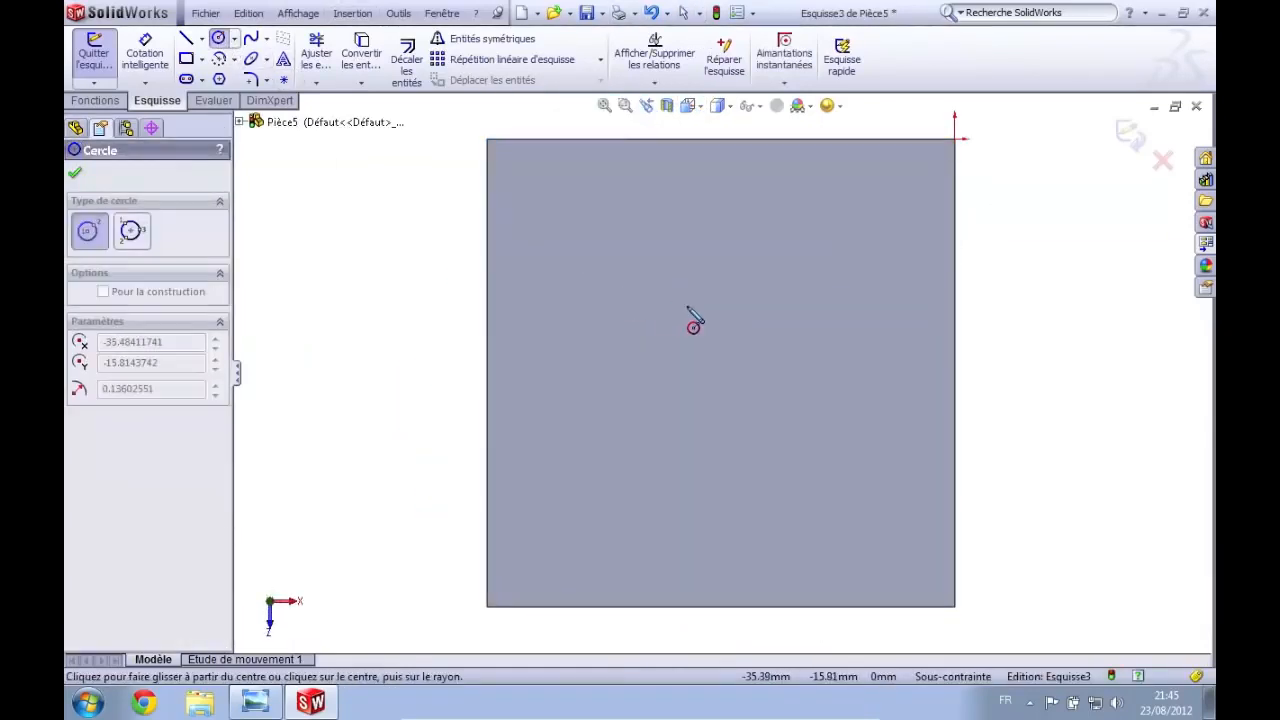
pyautogui.click(702, 308)
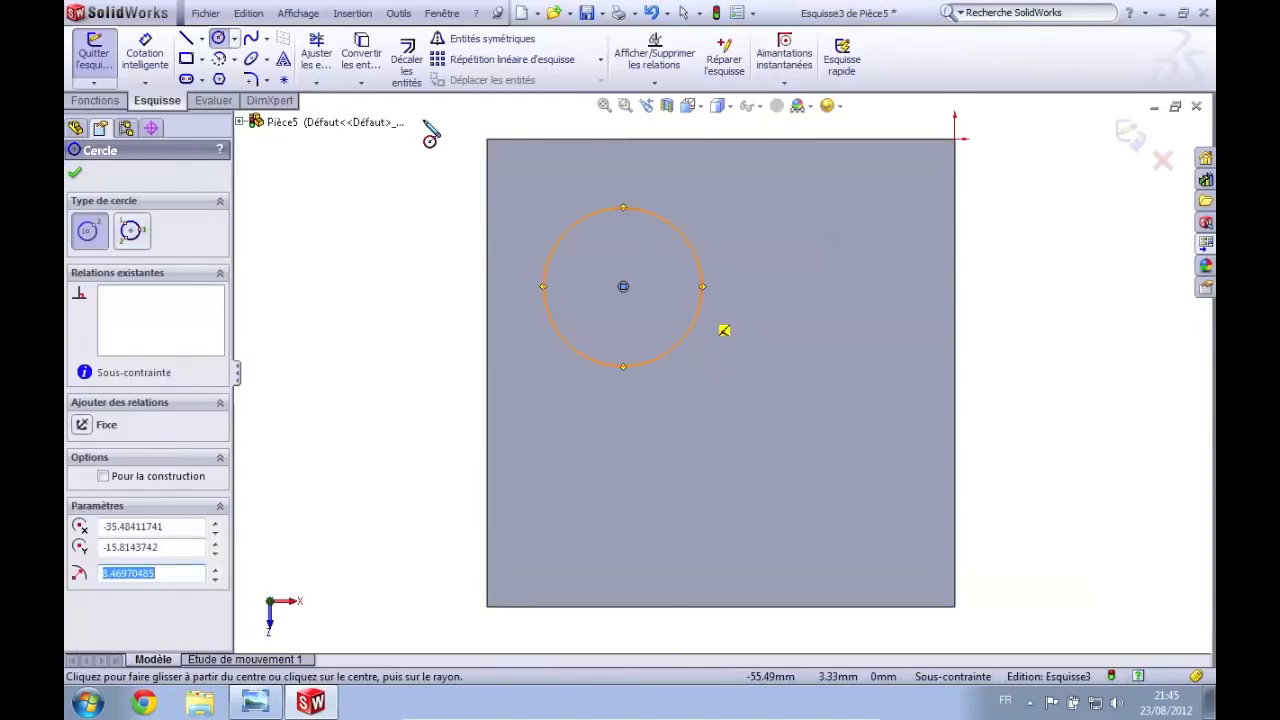
# Dimension the circle on the cube's top face with a diameter of 20 mm
pyautogui.click(168, 66)
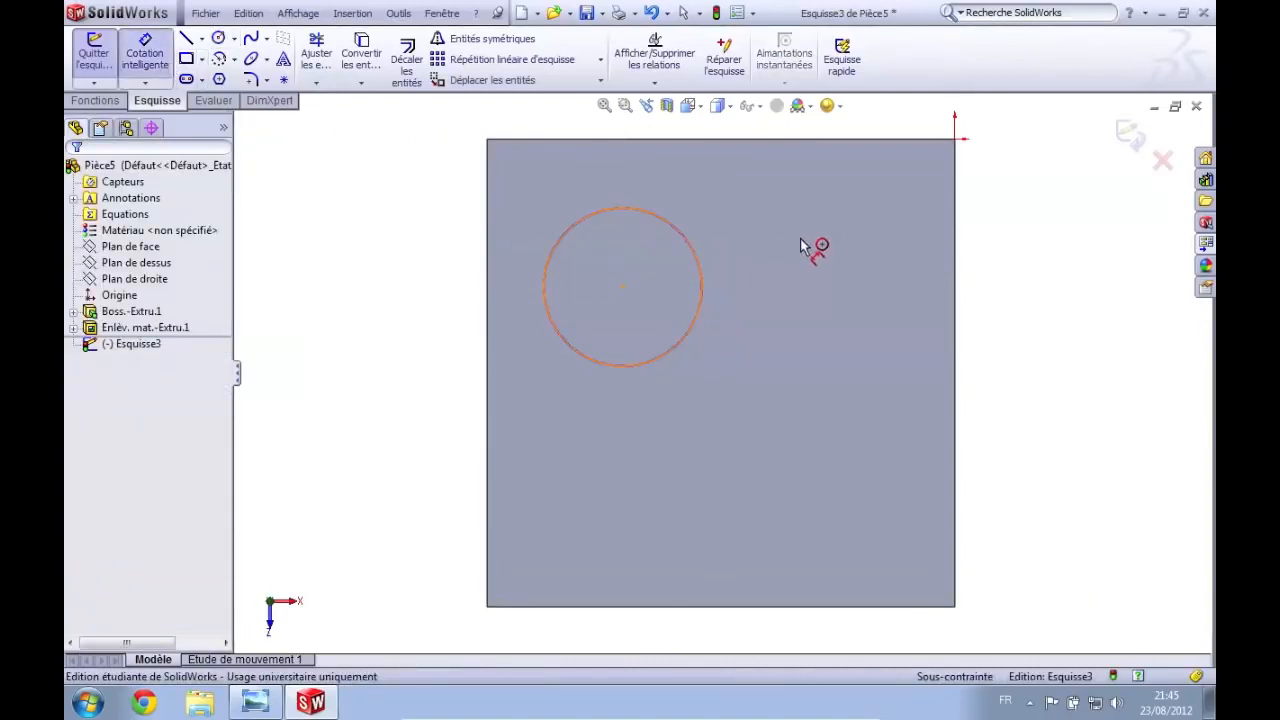
pyautogui.click(911, 251)
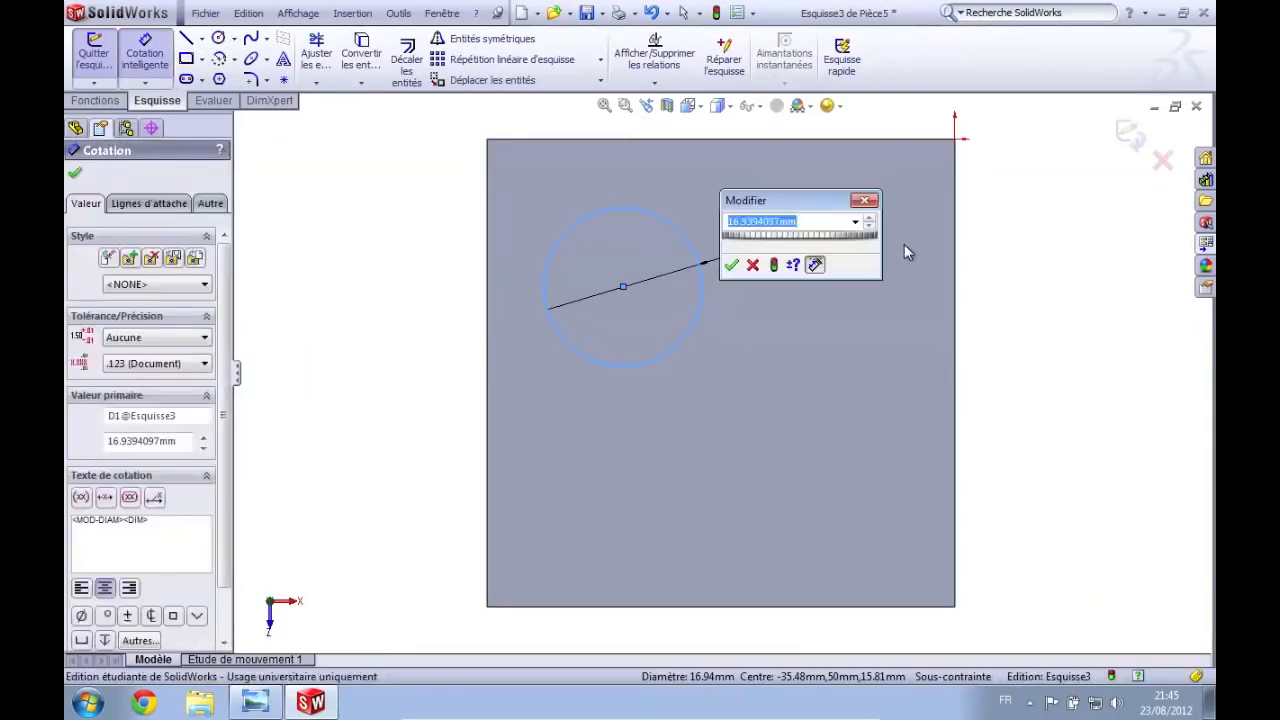
pyautogui.write('20')
pyautogui.press('Return')
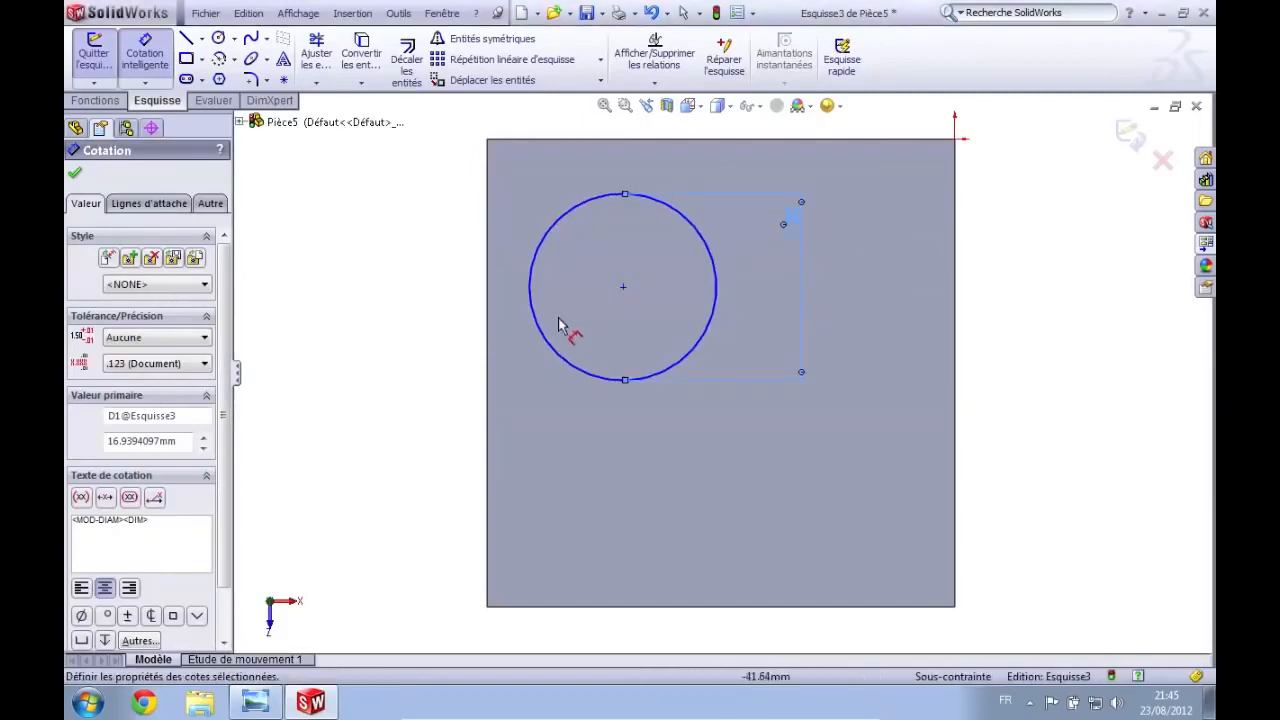
# Dimension the circle's centre at 25 mm from the upper edge of the face
pyautogui.click(623, 287)
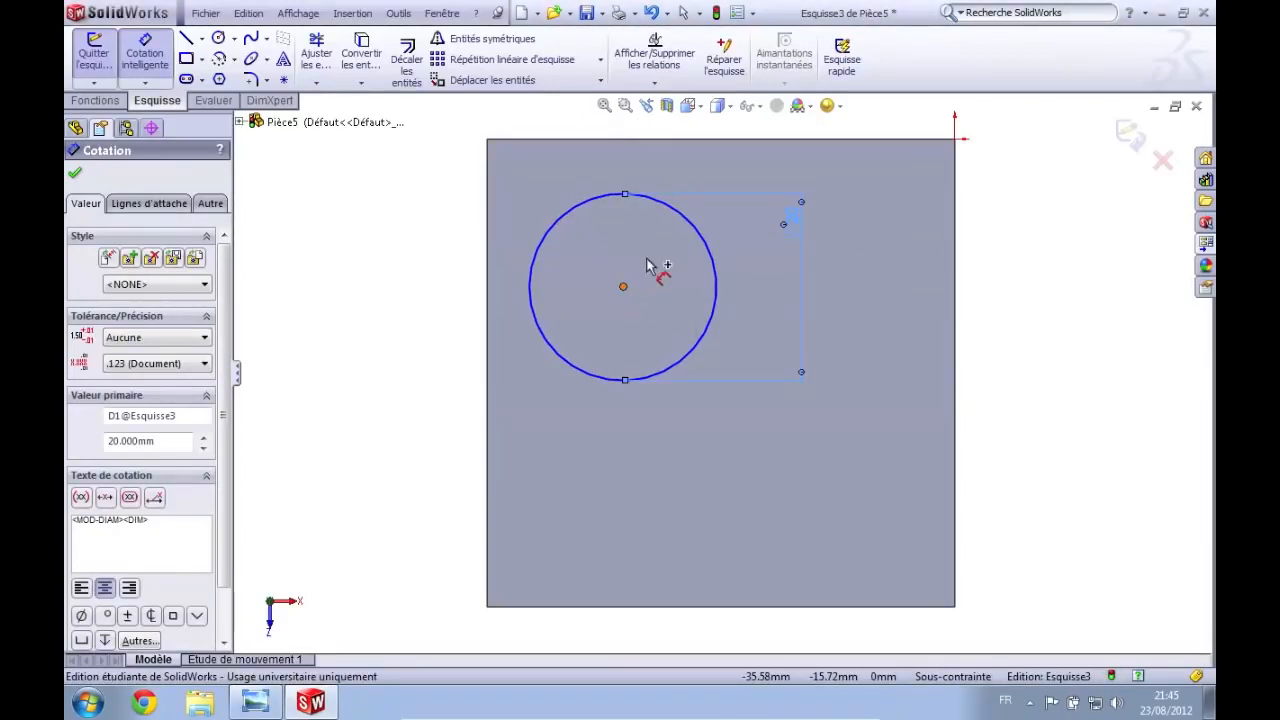
pyautogui.click(653, 145)
pyautogui.click(710, 168)
pyautogui.write('25')
pyautogui.press('Return')
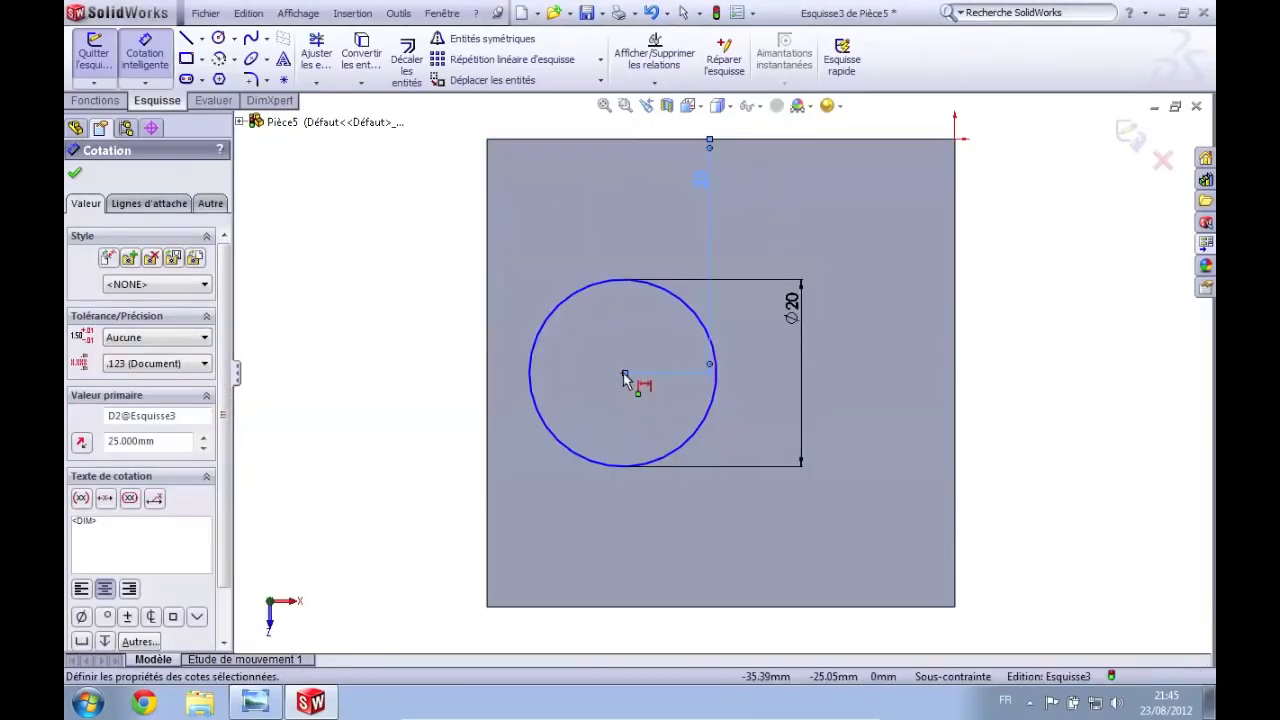
# Dimension the circle's centre at 25 mm from the left edge of the face and end dimensioning
pyautogui.click(624, 373)
pyautogui.click(487, 260)
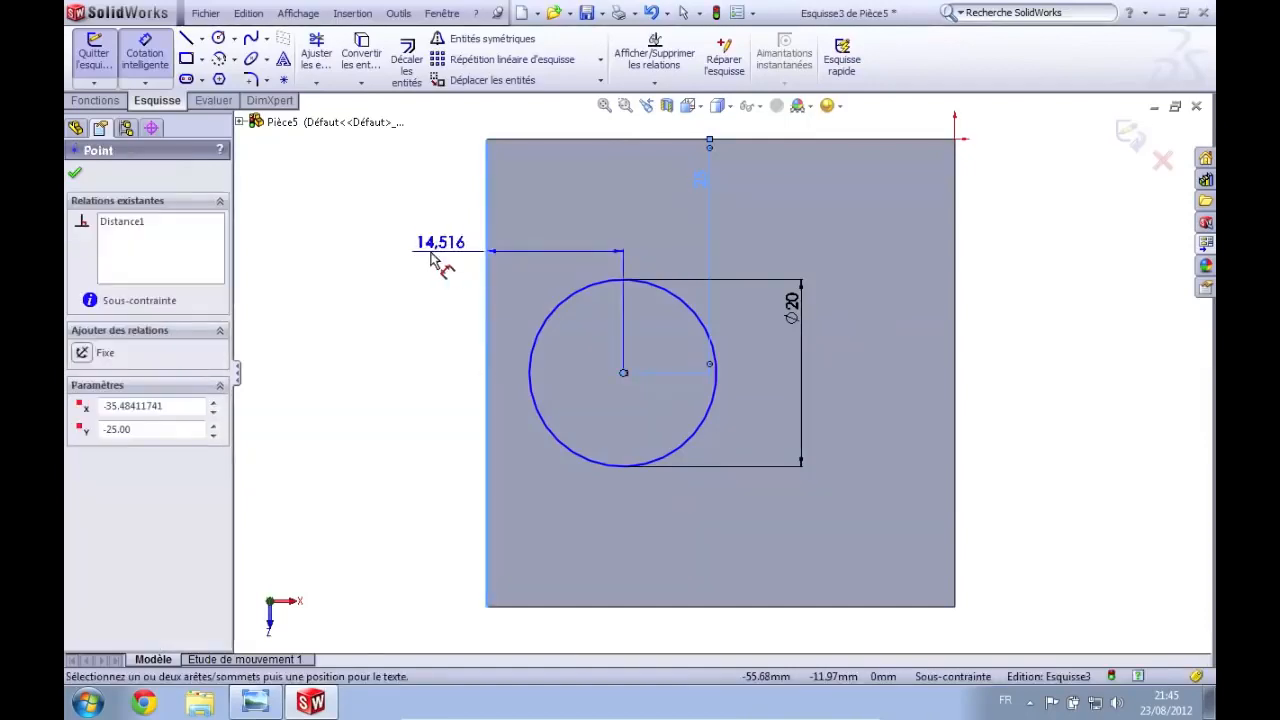
pyautogui.click(432, 258)
pyautogui.click(432, 258)
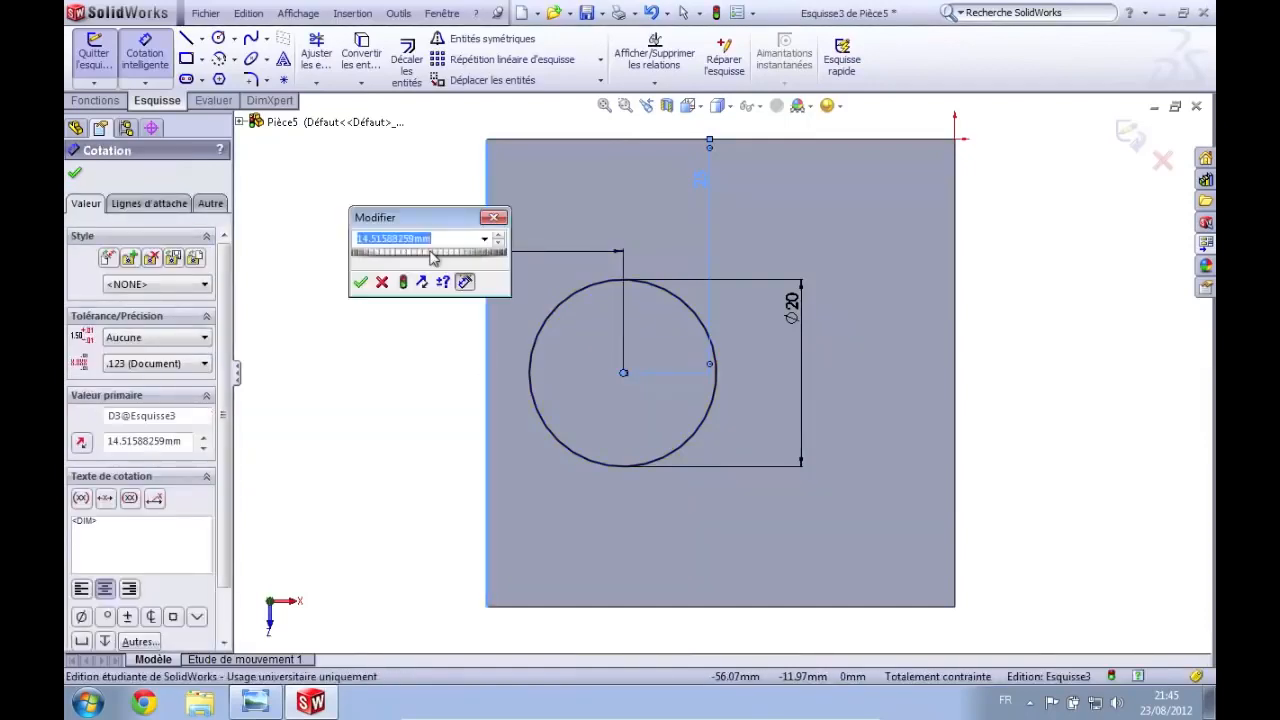
pyautogui.write('25')
pyautogui.press('Return')
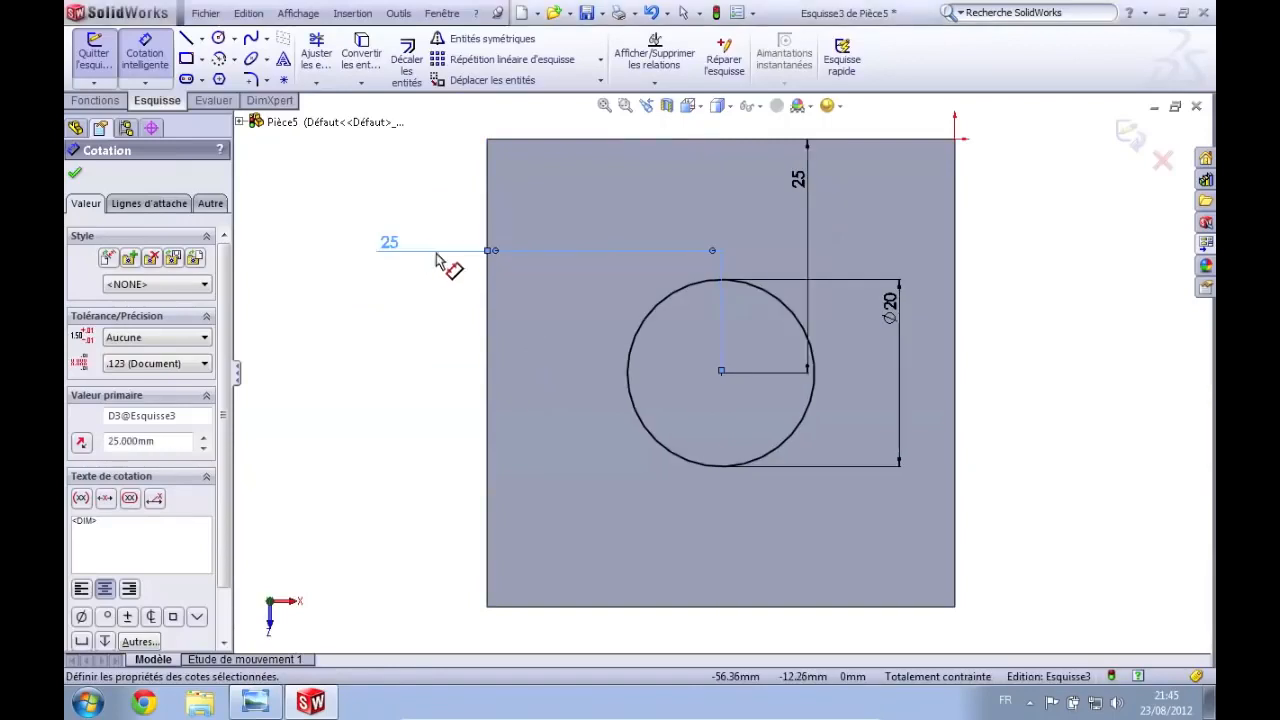
pyautogui.press('Escape')
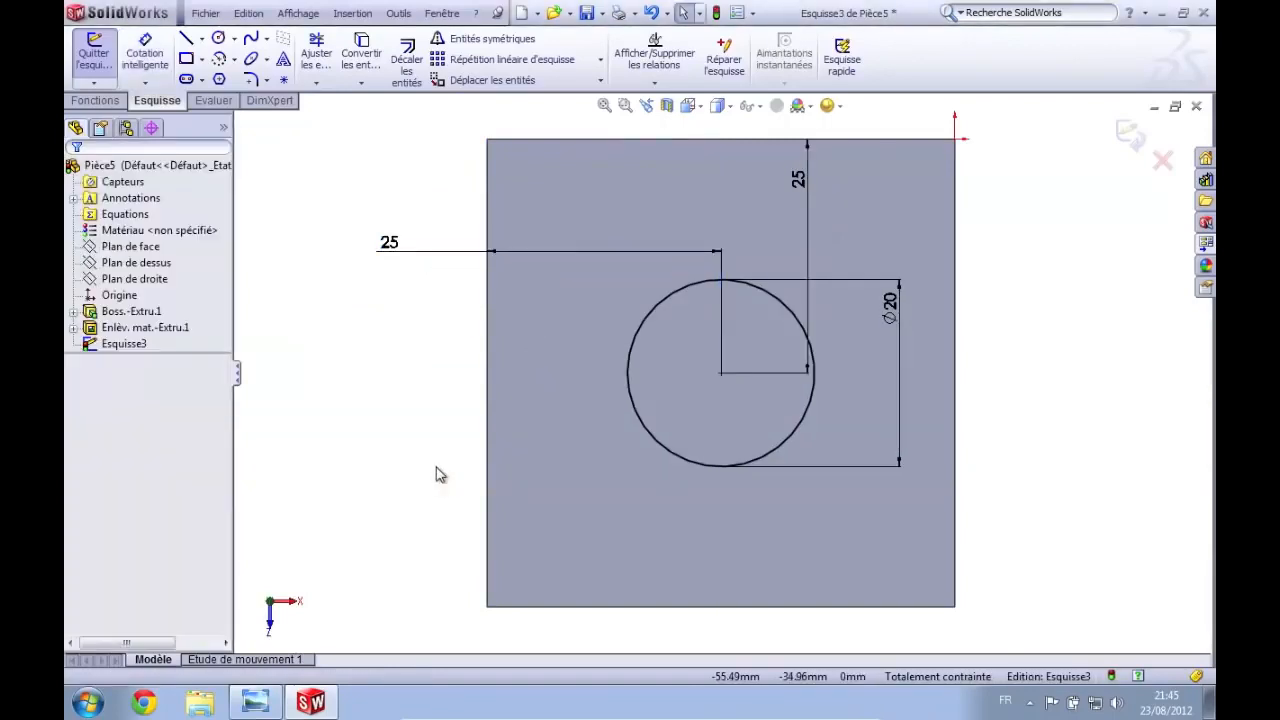
# Cut the 20 mm circle through the whole cube with an extruded cut using the end condition A travers tout
pyautogui.click(93, 101)
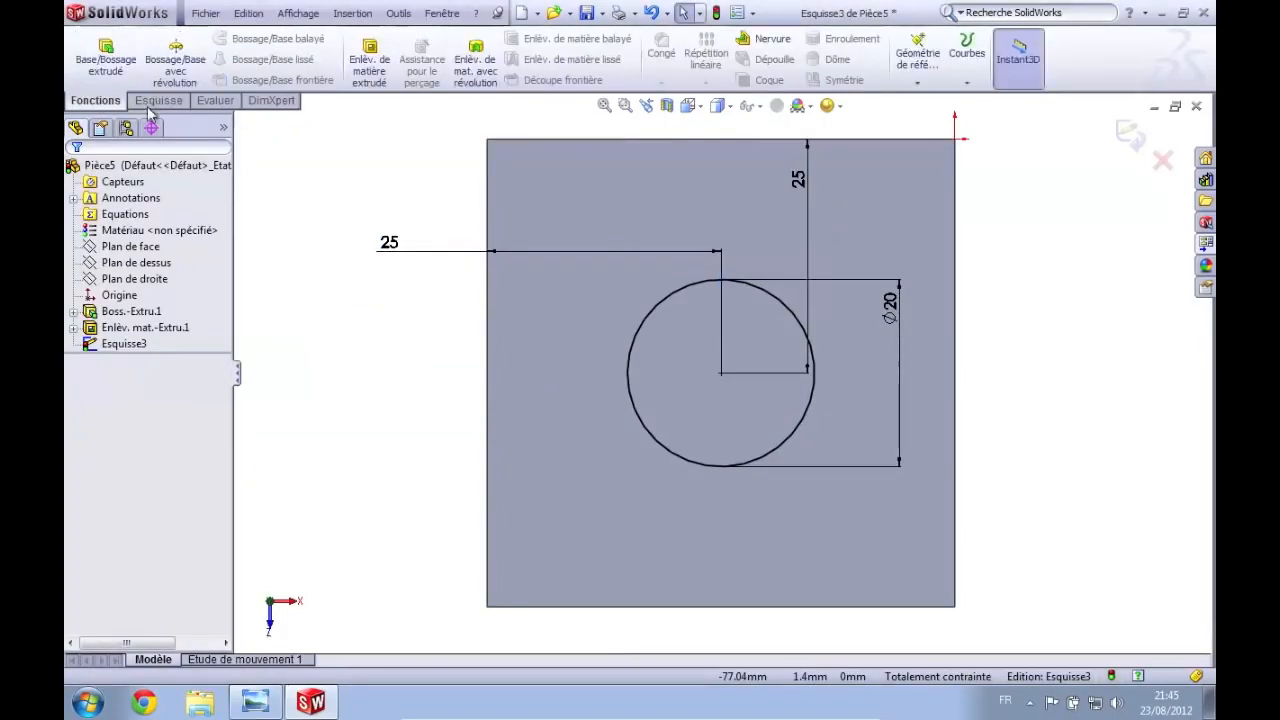
pyautogui.click(369, 62)
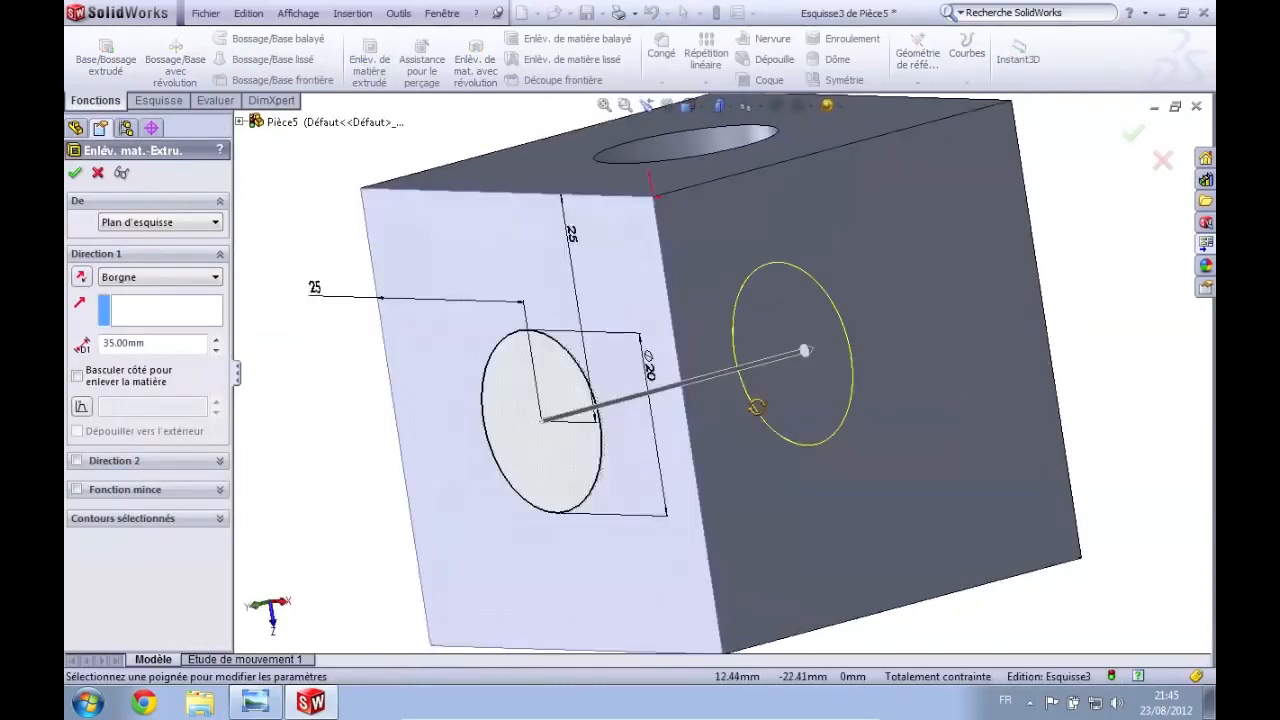
pyautogui.scroll(3, 761, 416)
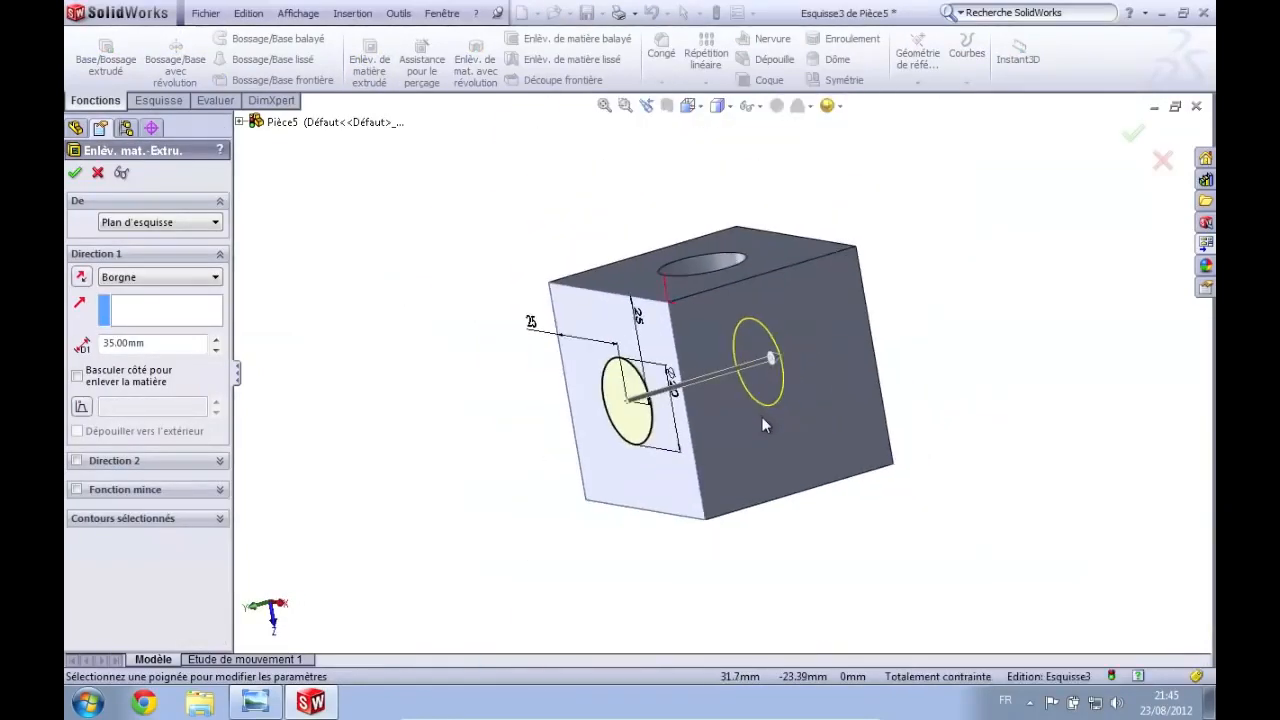
pyautogui.click(182, 280)
pyautogui.click(175, 294)
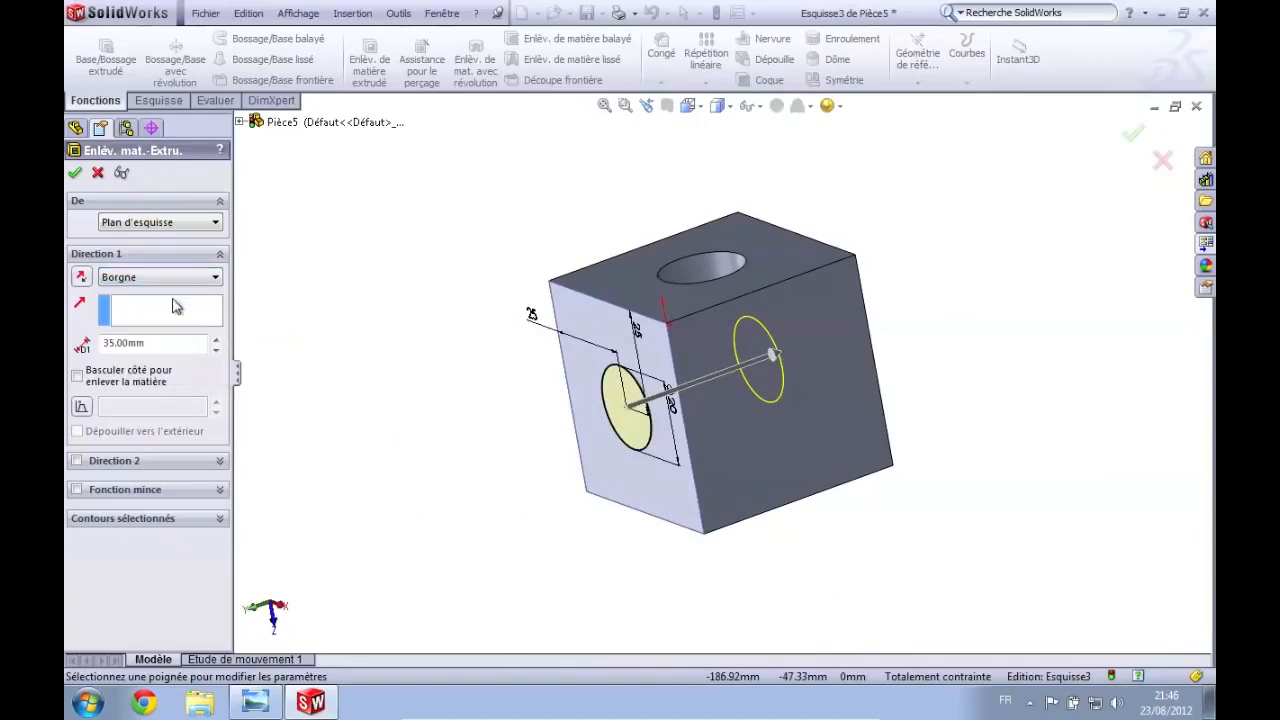
pyautogui.click(172, 281)
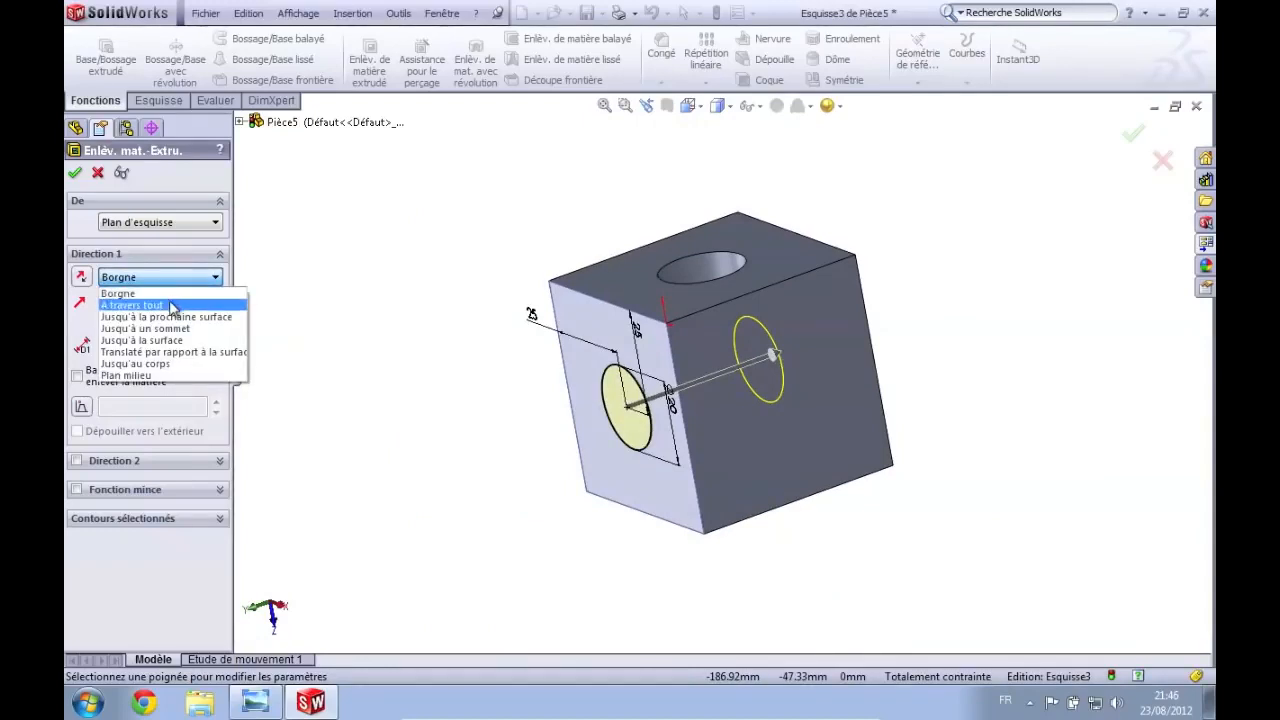
pyautogui.click(172, 305)
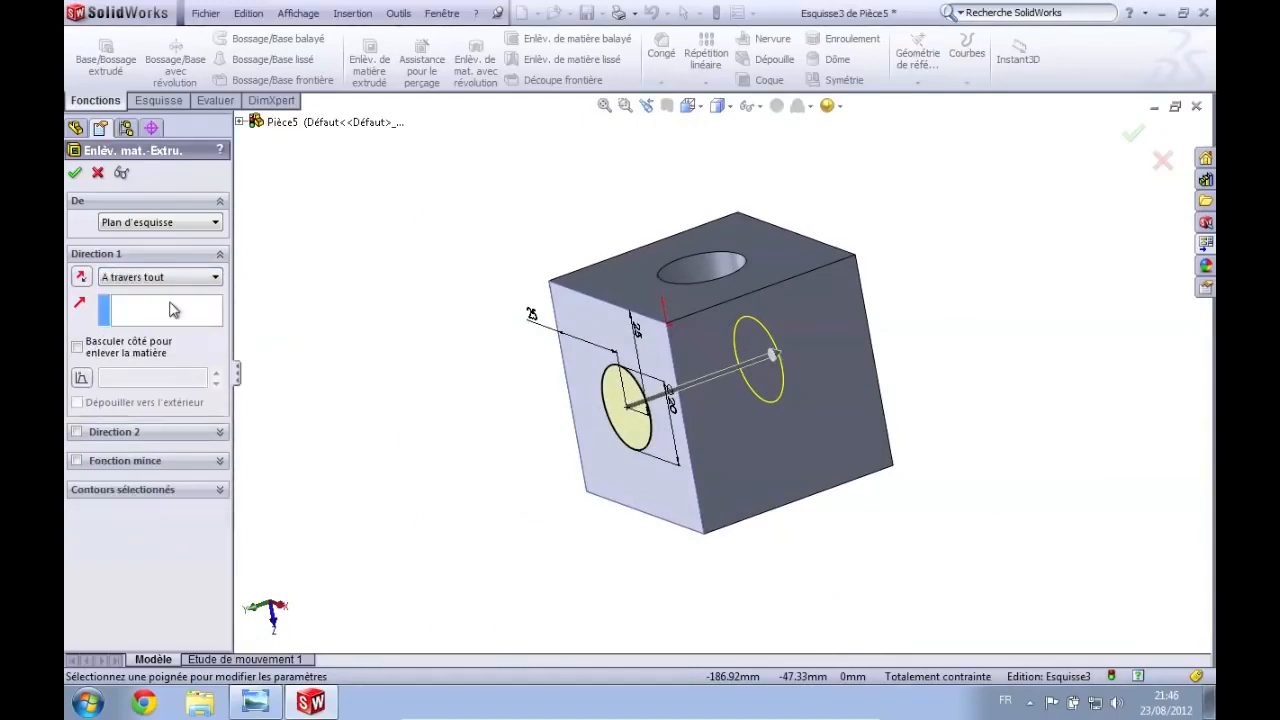
pyautogui.click(76, 174)
# Examine the cube with both holes from several angles, compare it with cube perce.TIF in the Windows photo viewer, and return to SolidWorks
pyautogui.moveTo(397, 309); pyautogui.dragTo(439, 294, button='middle')
pyautogui.click(254, 702)
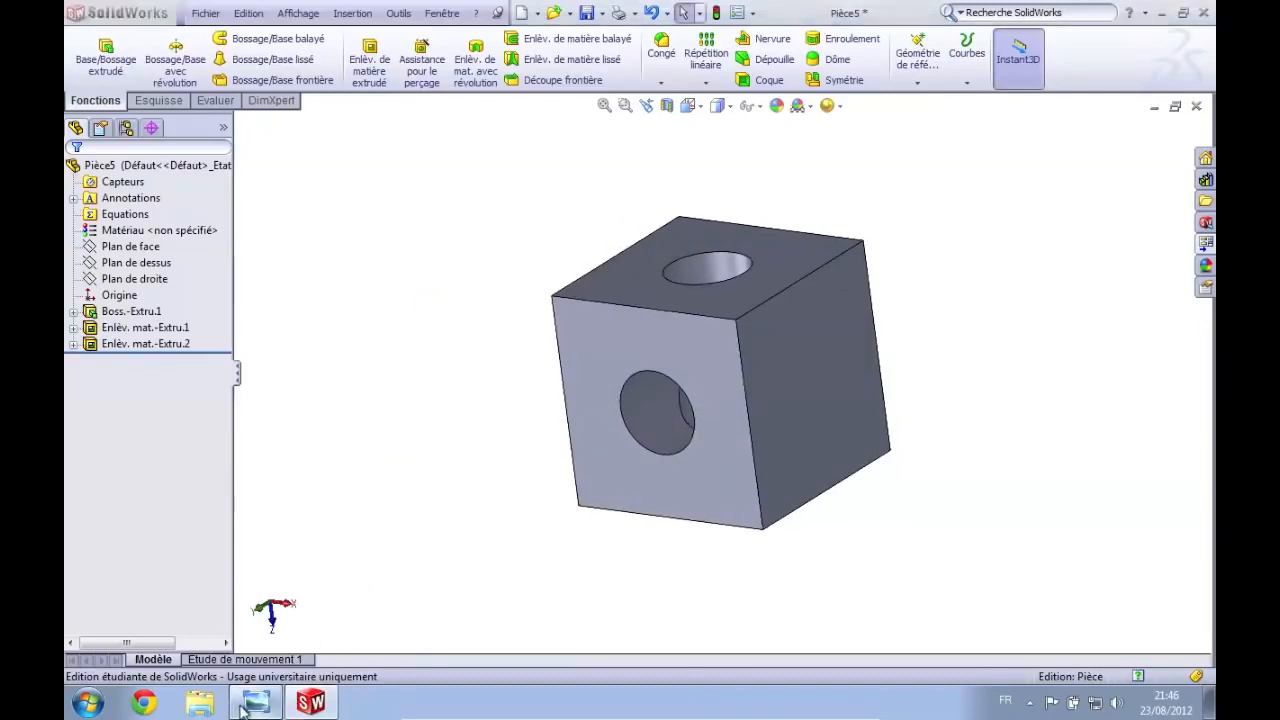
pyautogui.click(310, 702)
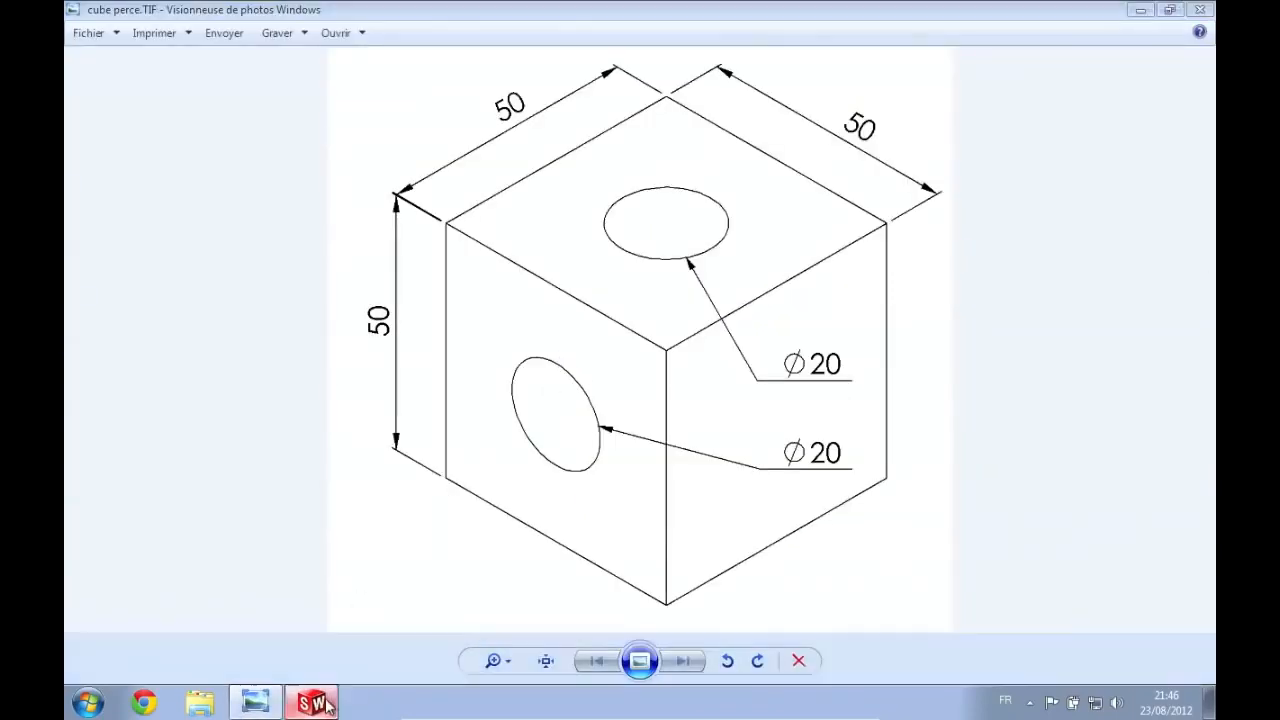
pyautogui.moveTo(450, 289); pyautogui.dragTo(469, 290, button='middle')
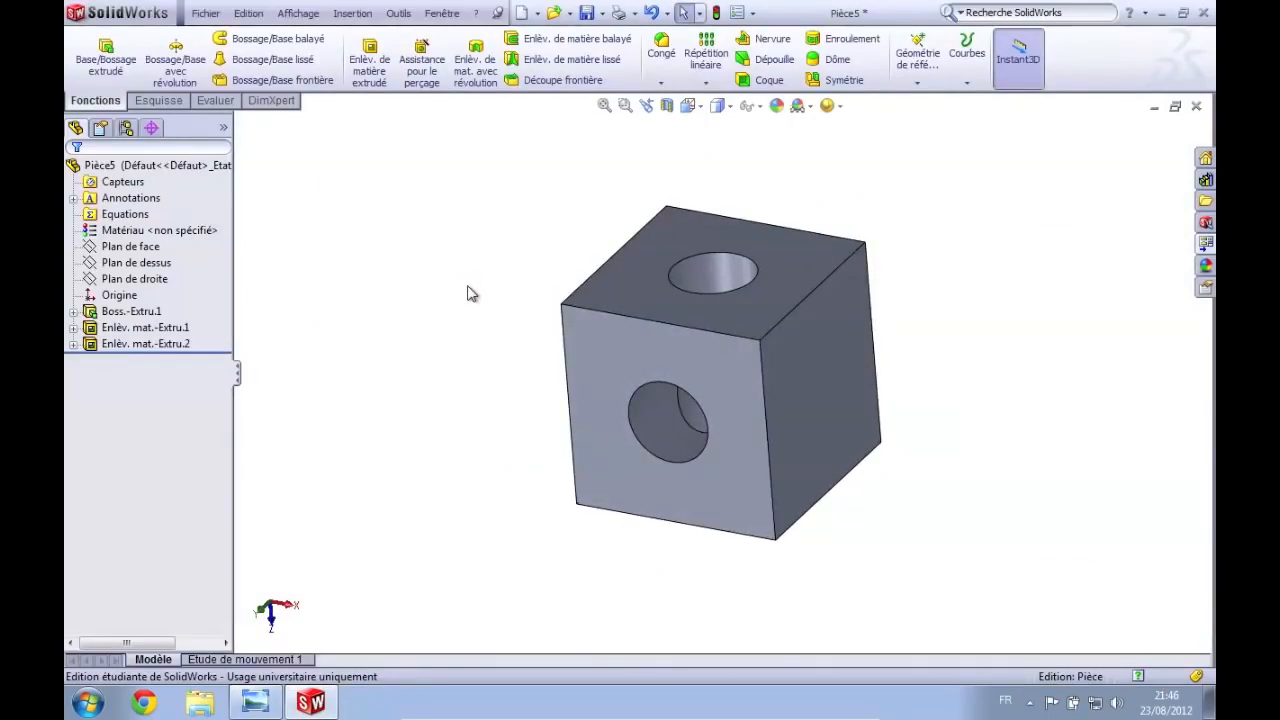
pyautogui.moveTo(476, 286); pyautogui.dragTo(447, 286, button='middle')
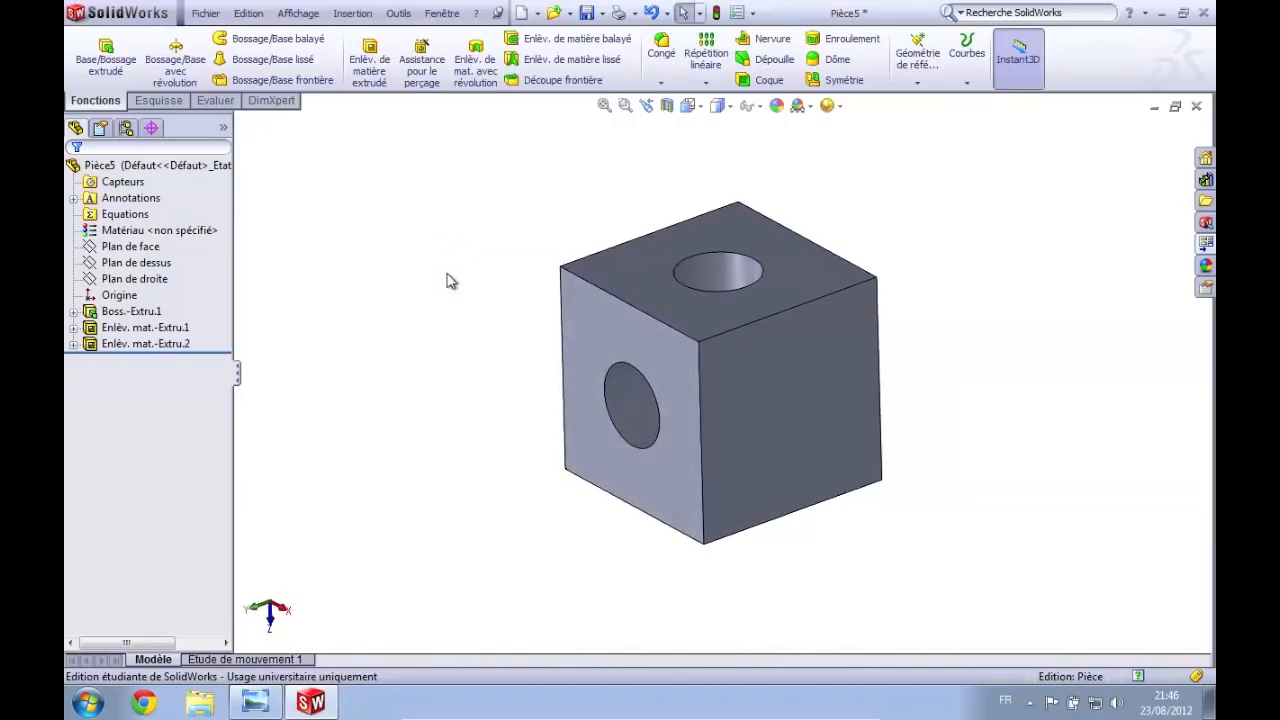
pyautogui.moveTo(1089, 363); pyautogui.dragTo(1054, 358, button='middle')
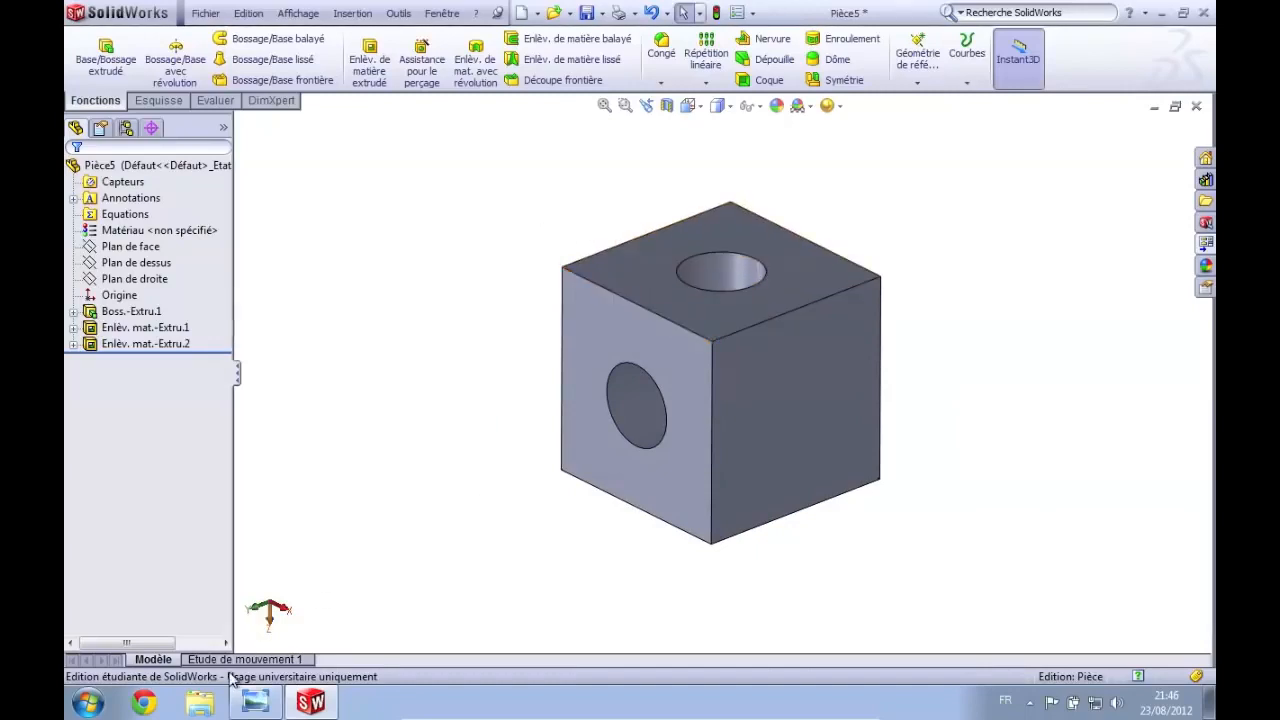
pyautogui.click(252, 700)
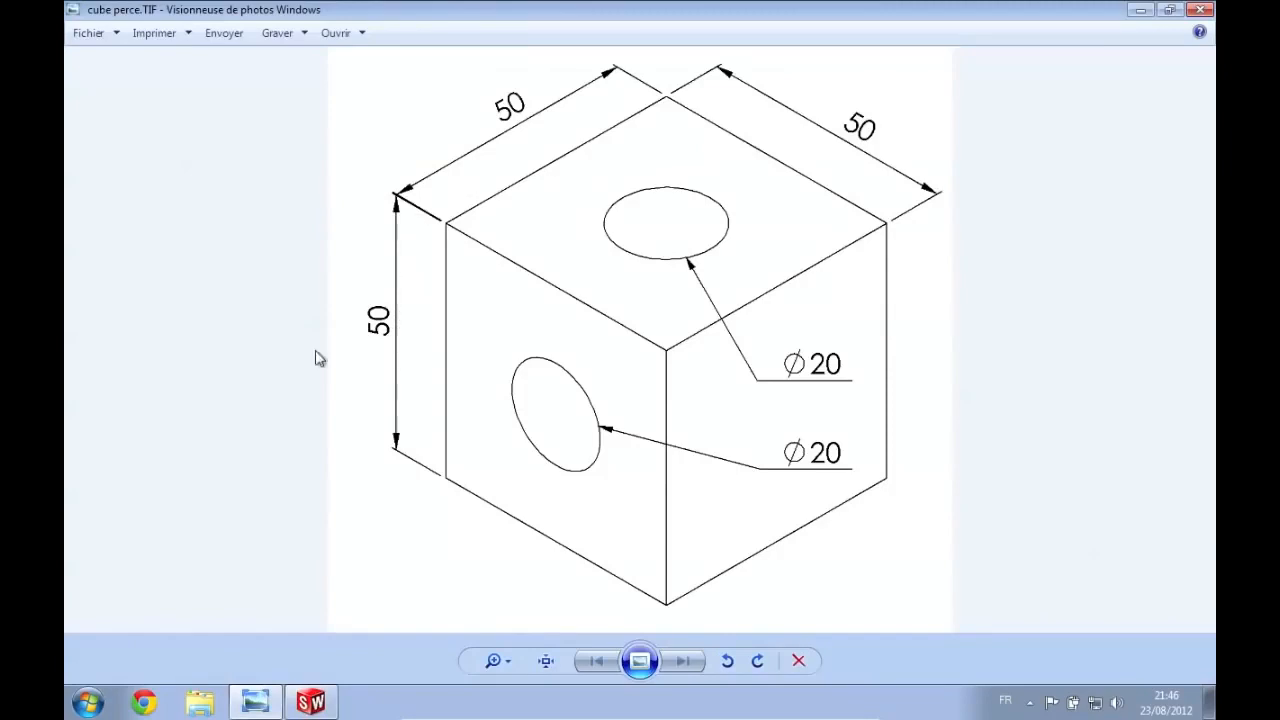
pyautogui.click(298, 704)
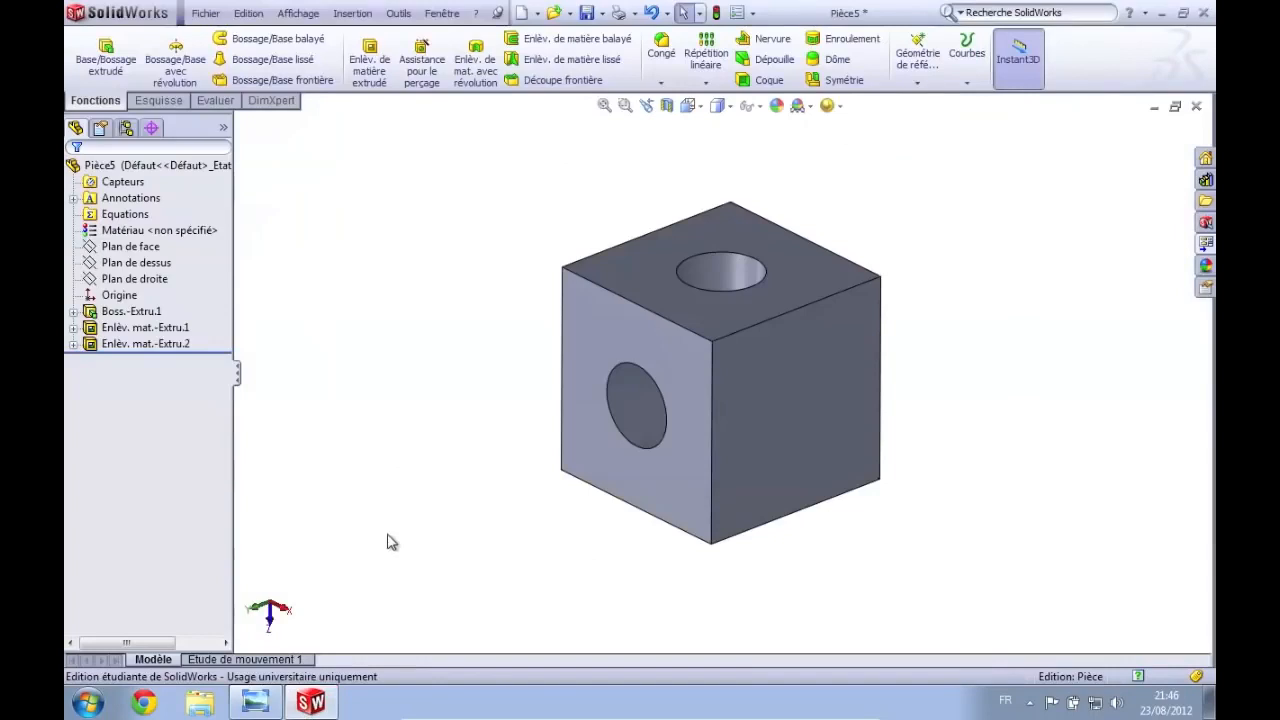
# Examine what Boss.-Extru.1, Enlèv. mat.-Extru.1 and Enlèv. mat.-Extru.2 each contribute to the cube by highlighting them one after another
pyautogui.click(73, 311)
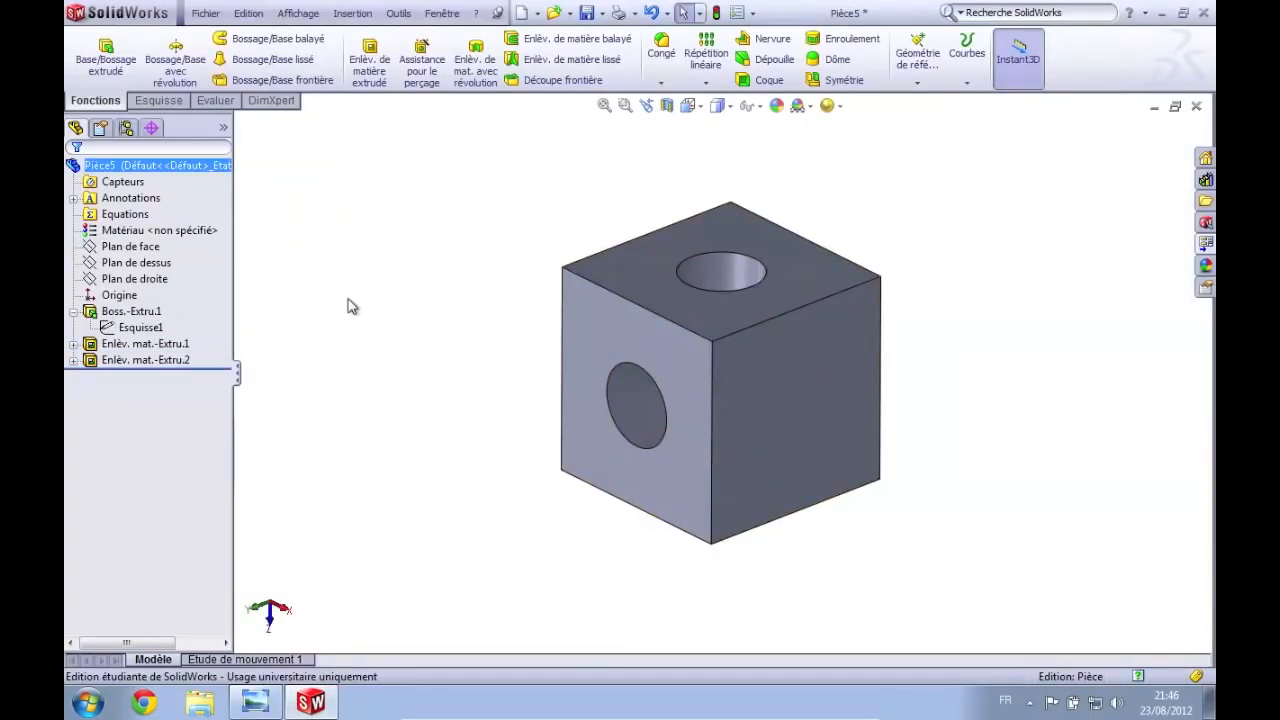
pyautogui.click(73, 311)
pyautogui.click(128, 313)
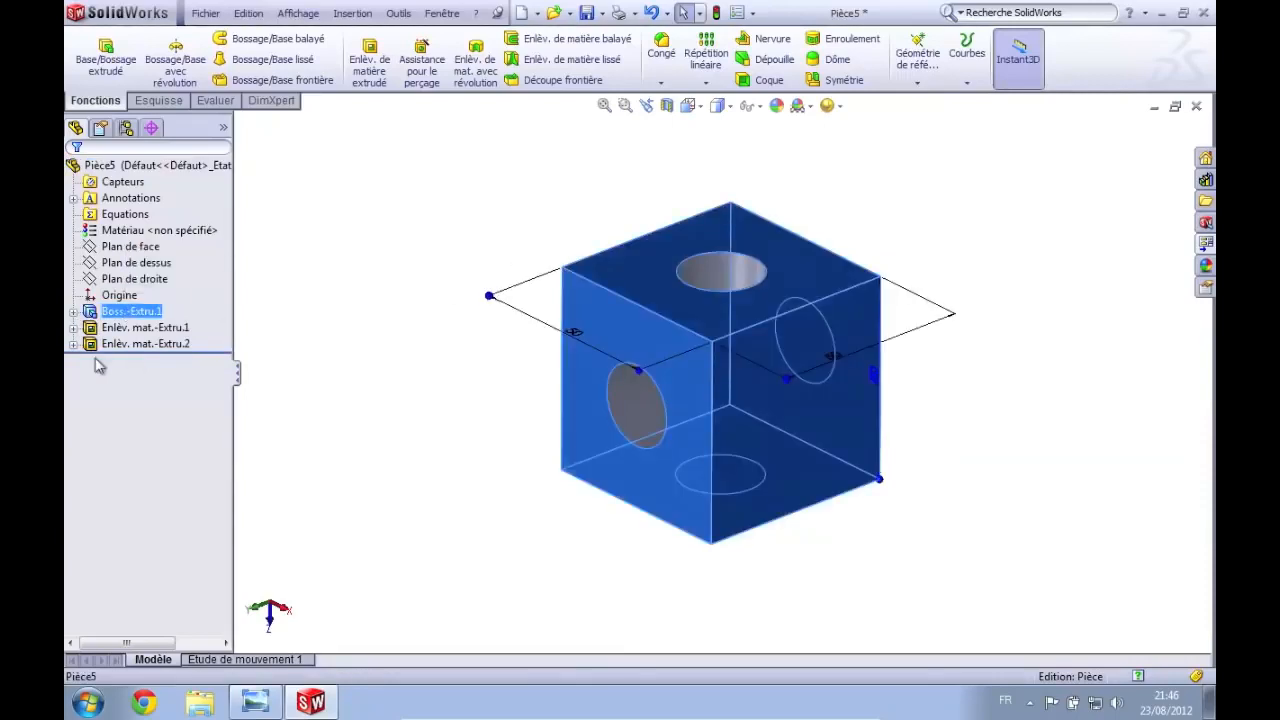
pyautogui.click(106, 327)
pyautogui.click(108, 343)
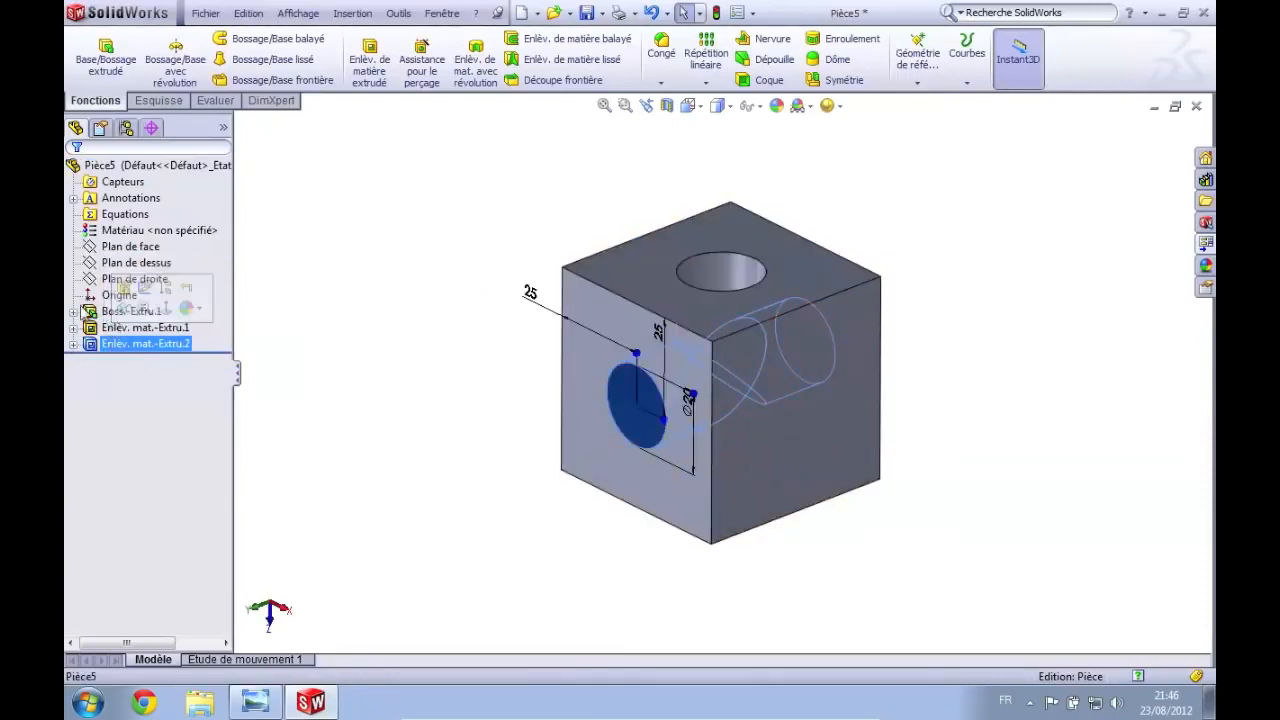
pyautogui.click(389, 272)
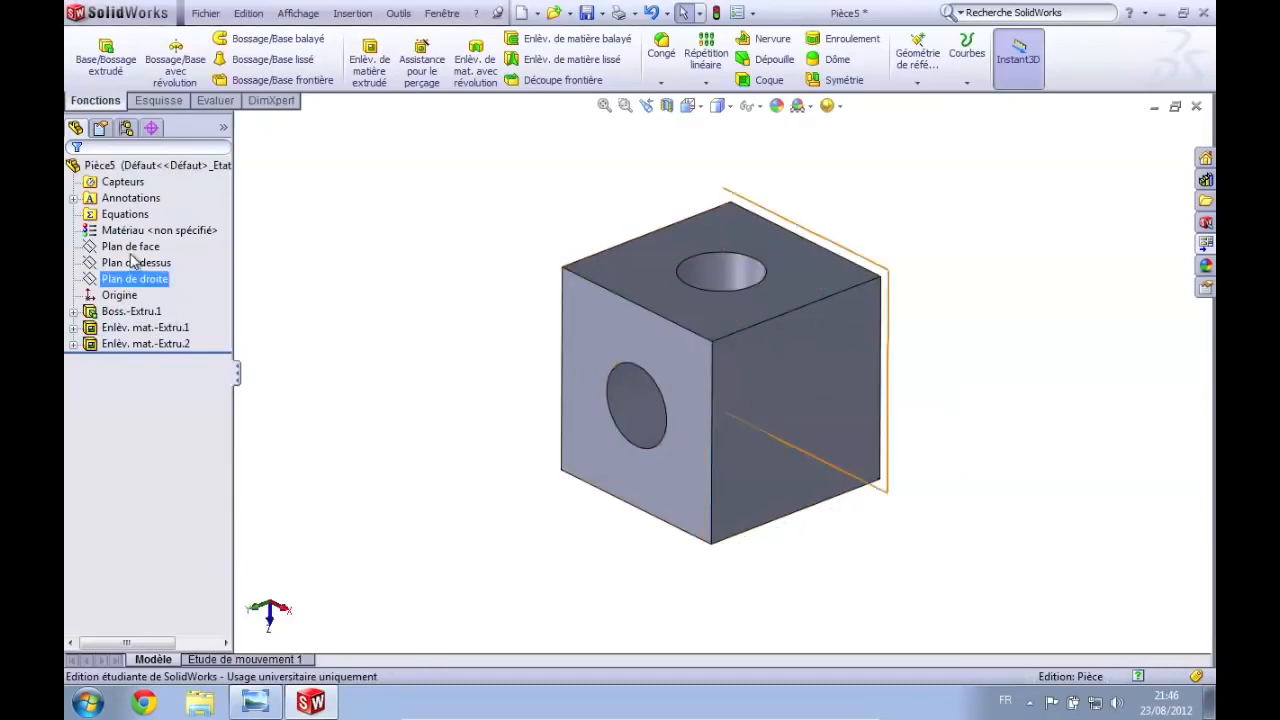
pyautogui.click(125, 313)
pyautogui.click(128, 327)
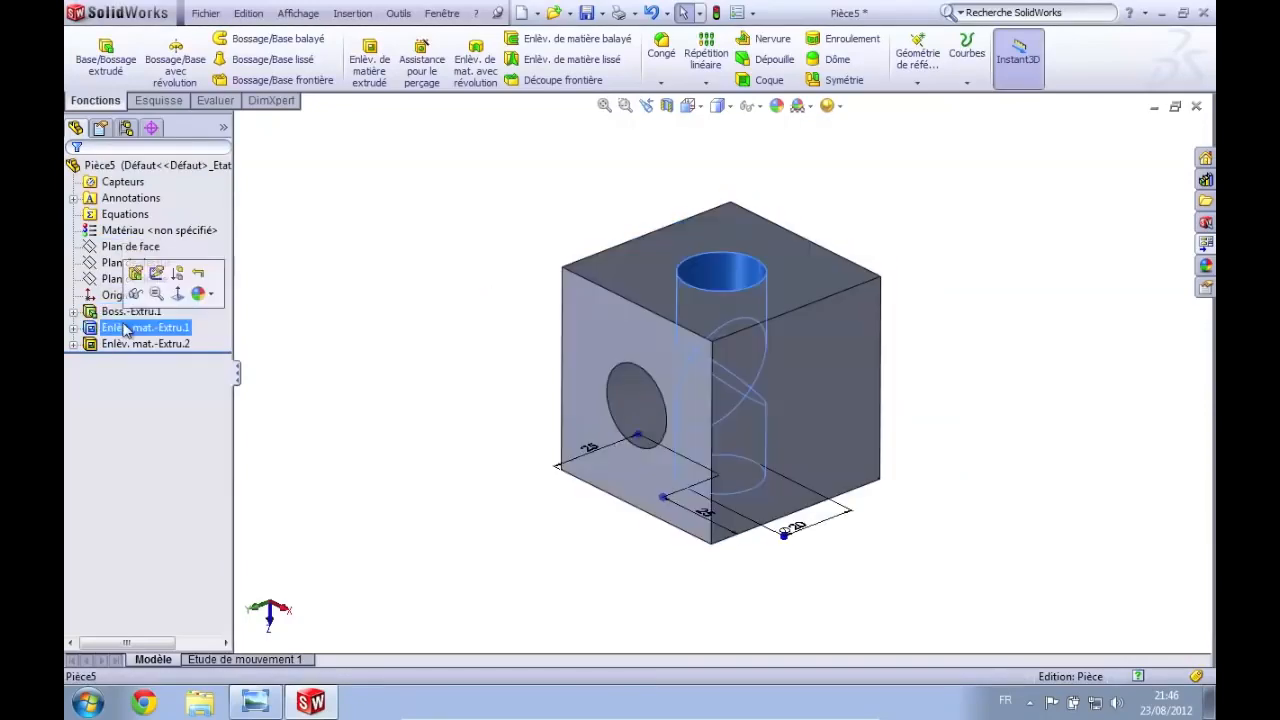
pyautogui.click(128, 344)
pyautogui.click(251, 329)
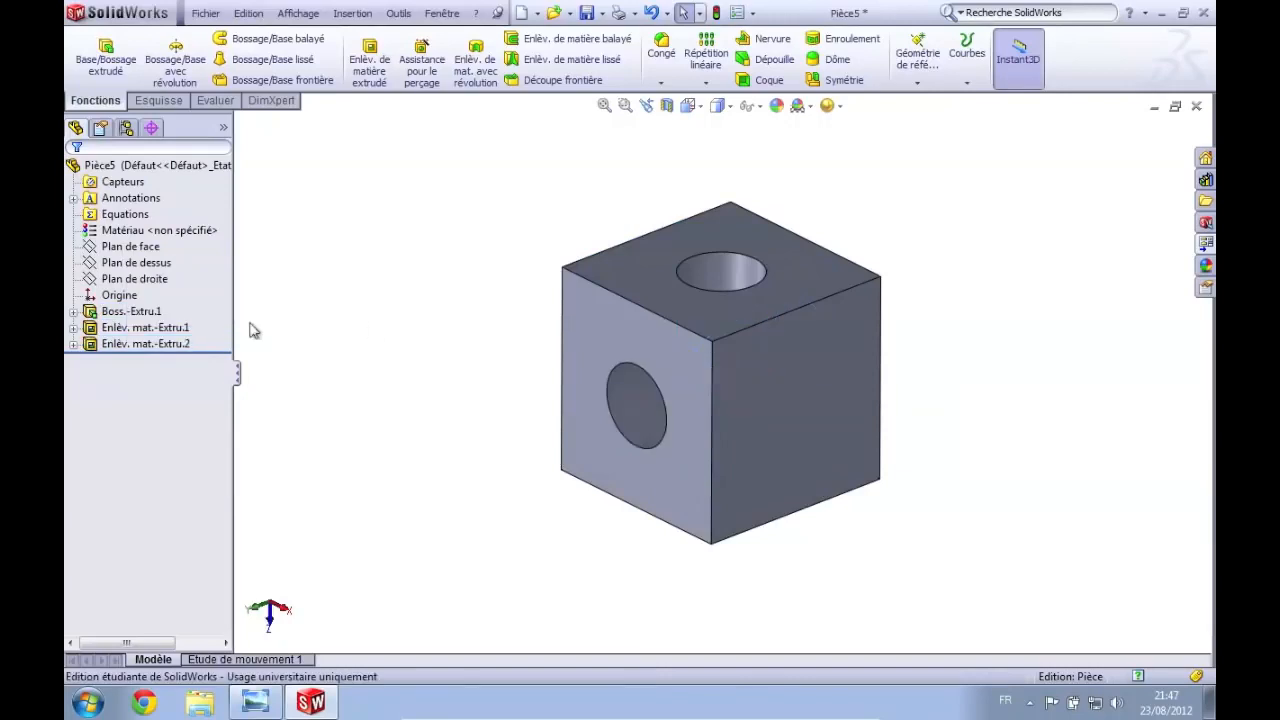
pyautogui.click(150, 315)
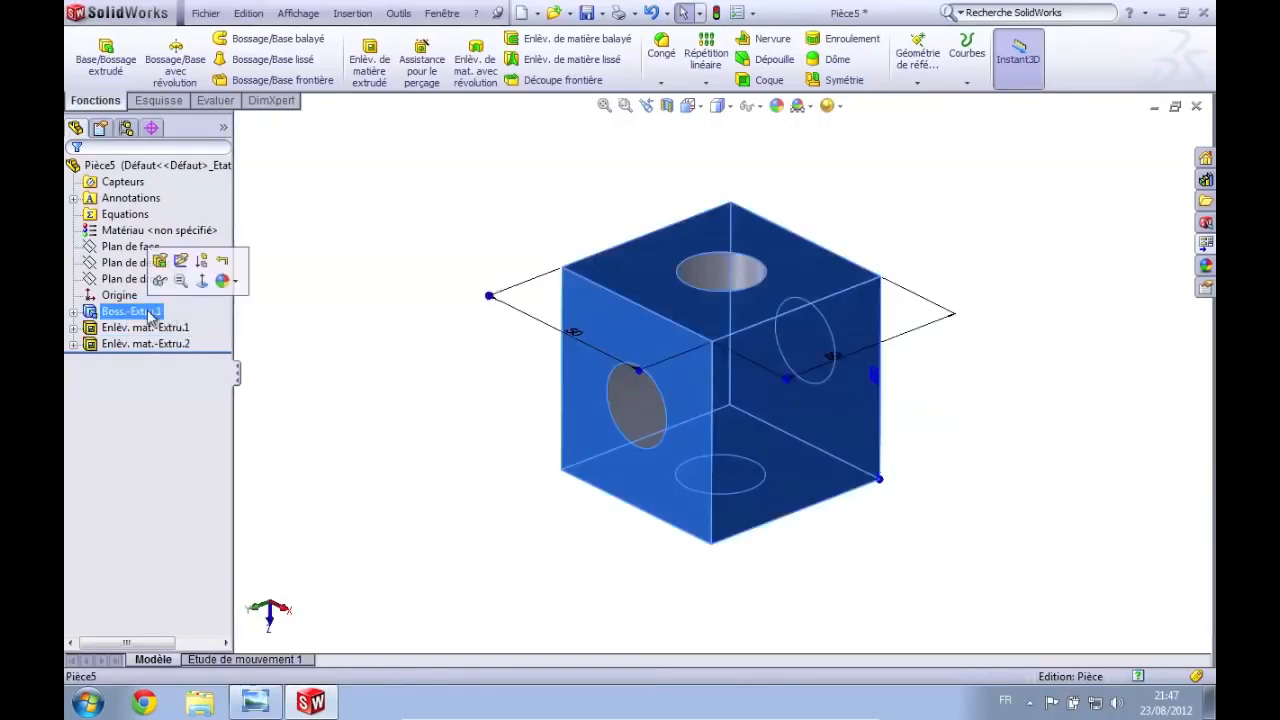
pyautogui.click(148, 328)
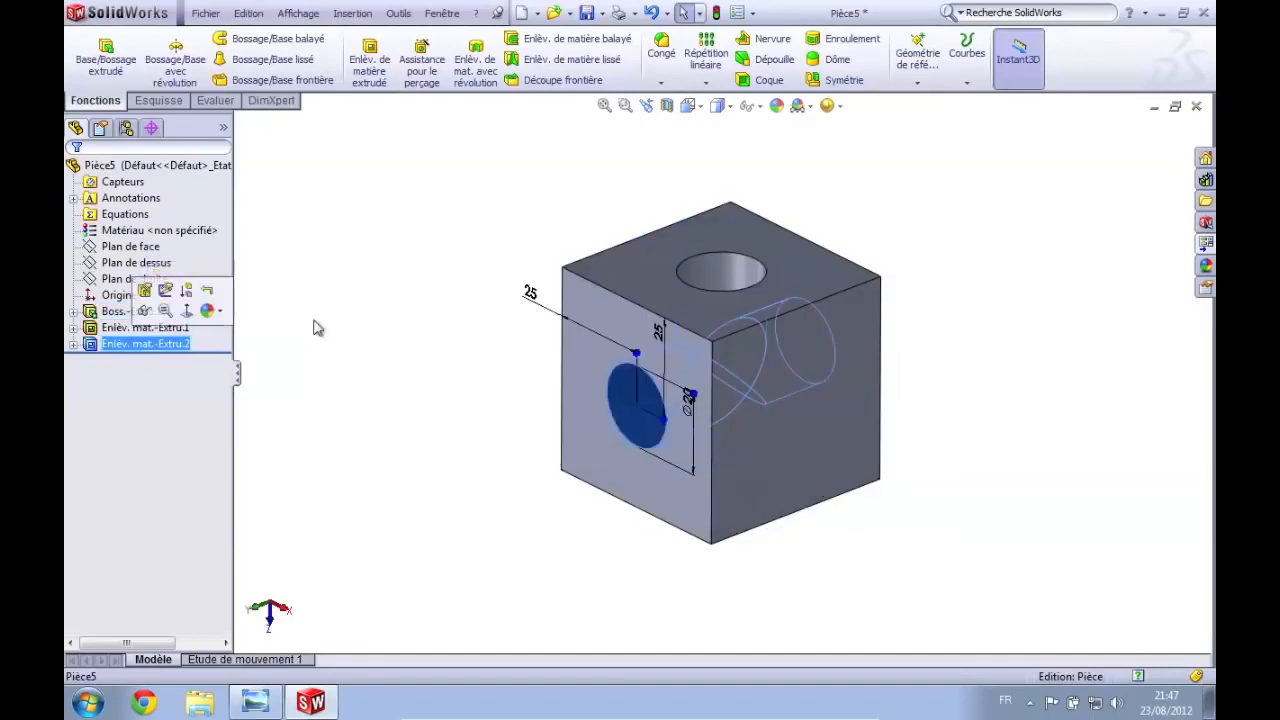
pyautogui.click(484, 300)
pyautogui.moveTo(484, 292); pyautogui.dragTo(487, 310, button='middle')
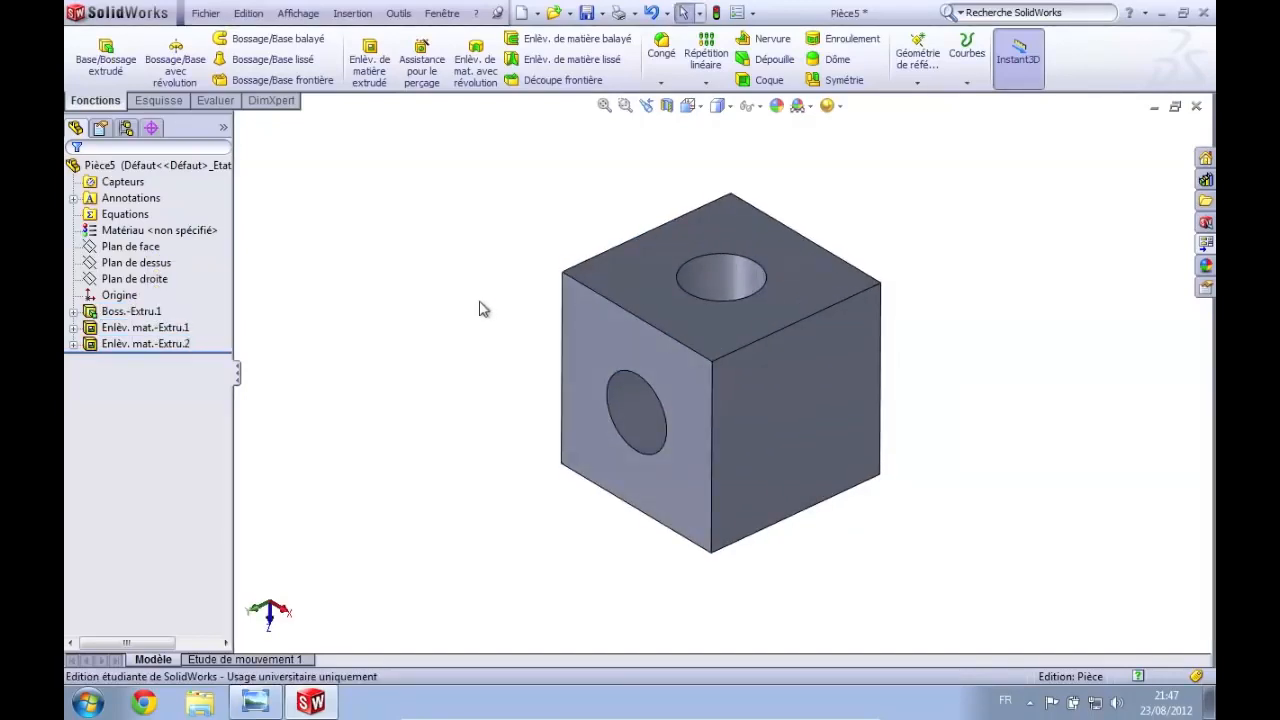
# Expand the base extrusion Boss.-Extru.1 and select its sketch Esquisse1 to show the cube's base square
pyautogui.click(150, 313)
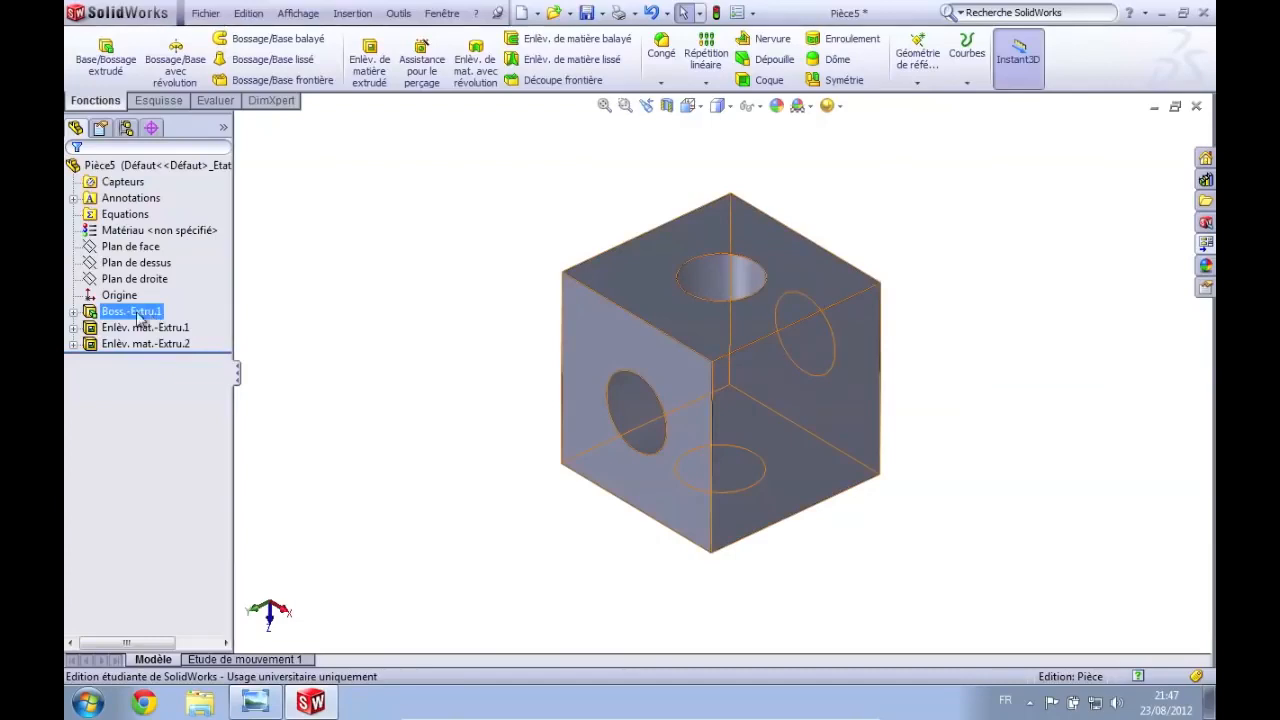
pyautogui.click(120, 316)
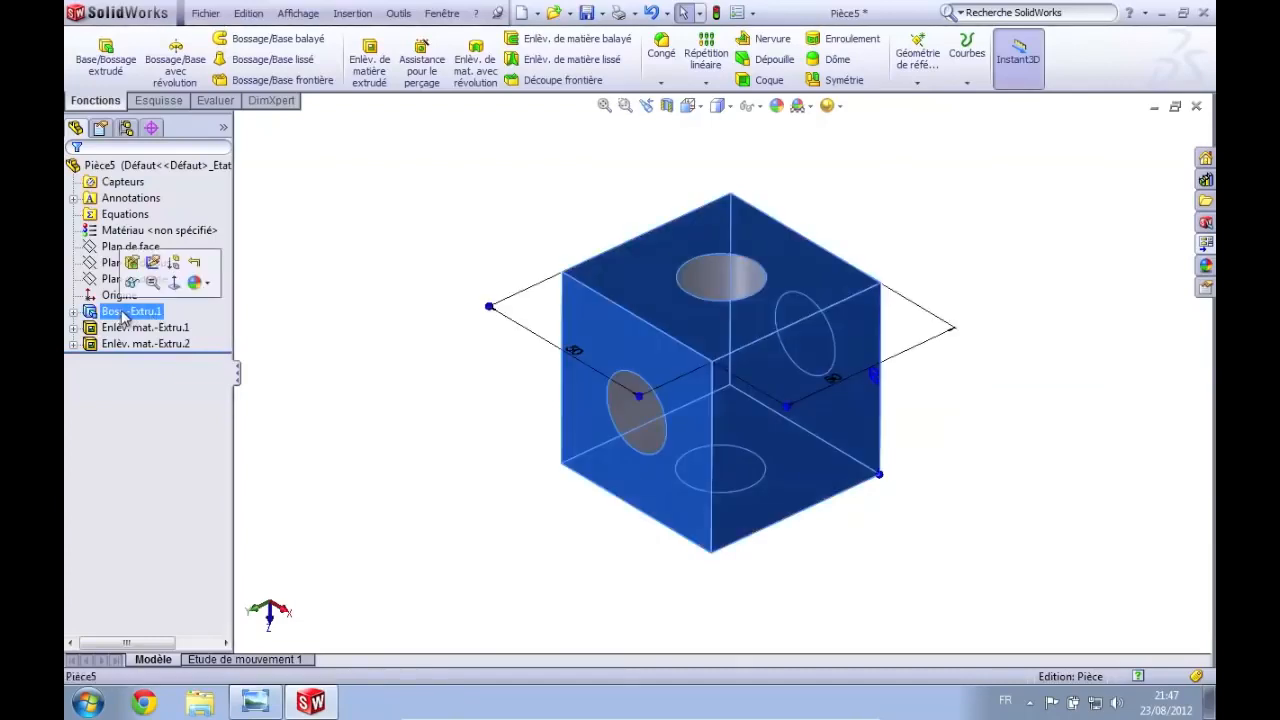
pyautogui.click(73, 312)
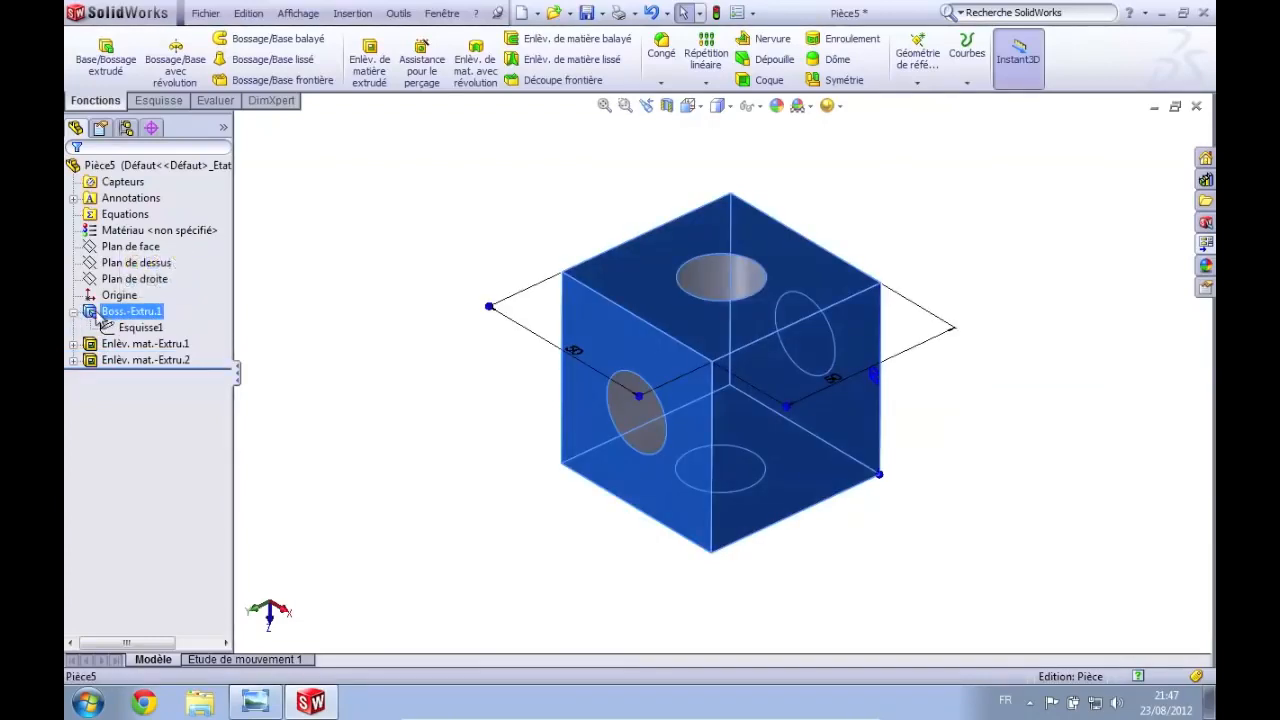
pyautogui.click(140, 330)
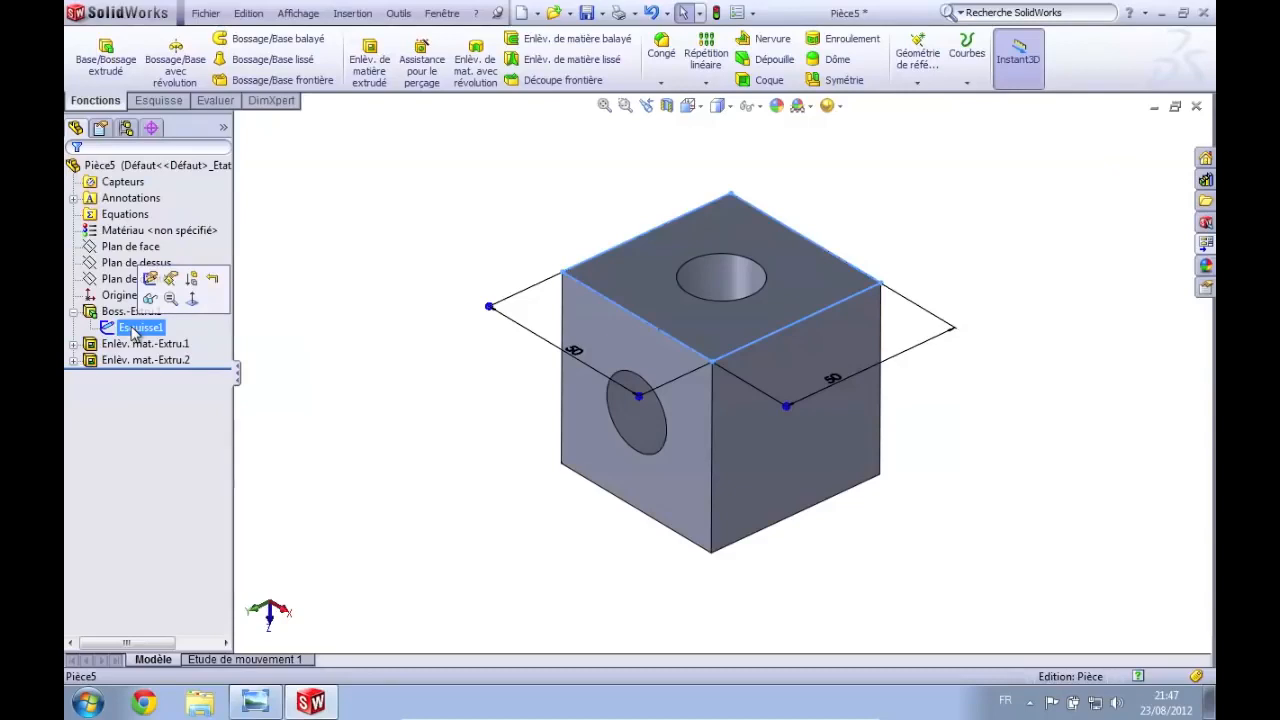
# Edit the base sketch Esquisse1 in the front view and set the square's horizontal dimension to 100 mm
pyautogui.rightClick(133, 332)
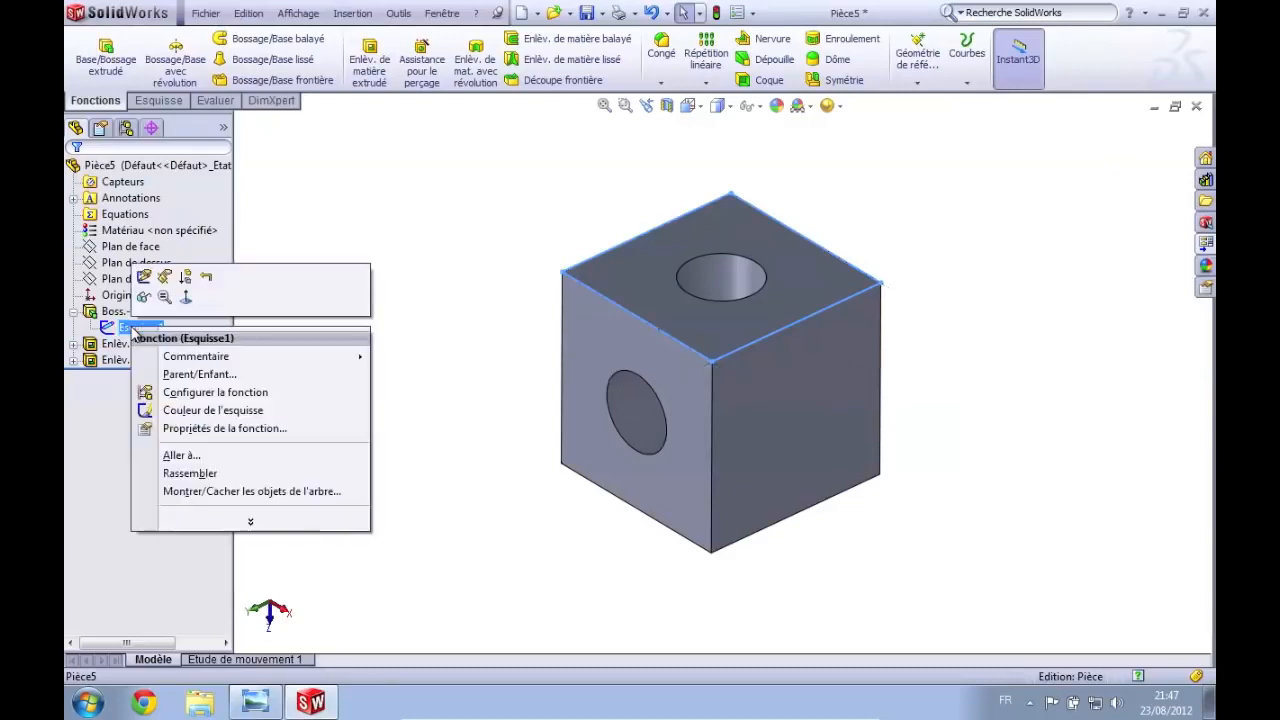
pyautogui.click(144, 277)
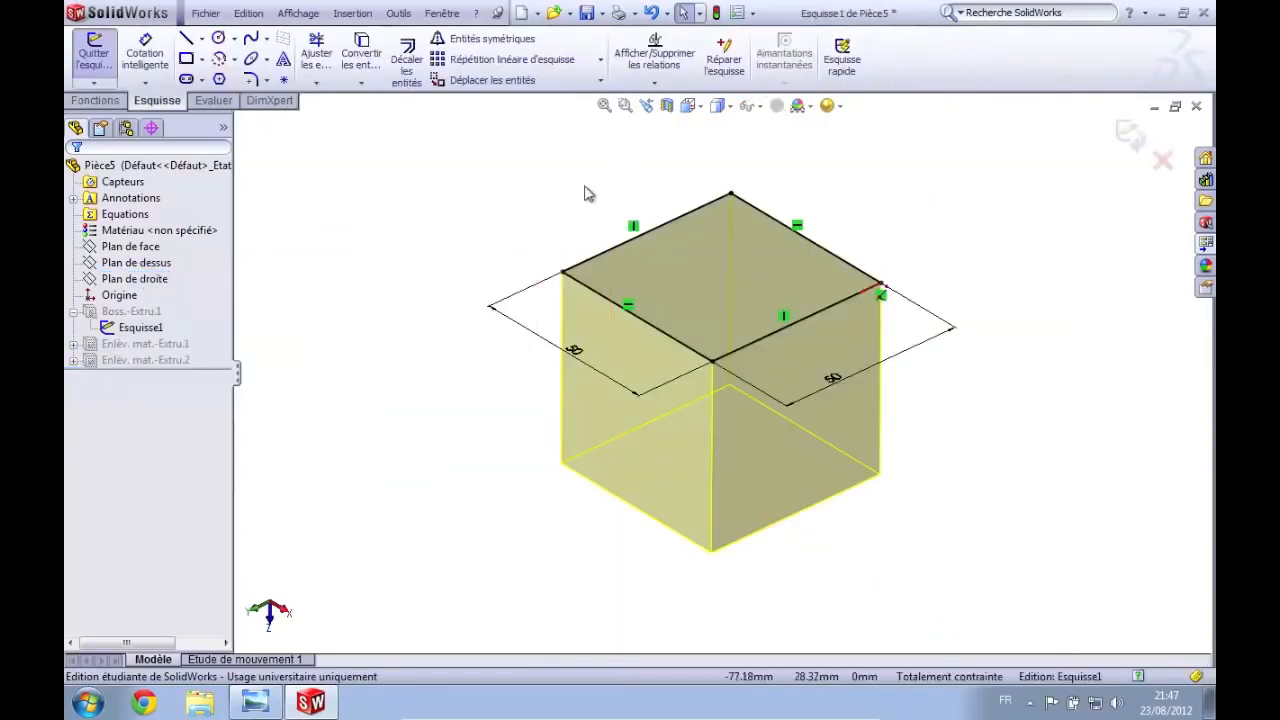
pyautogui.scroll(-3, 730, 380)
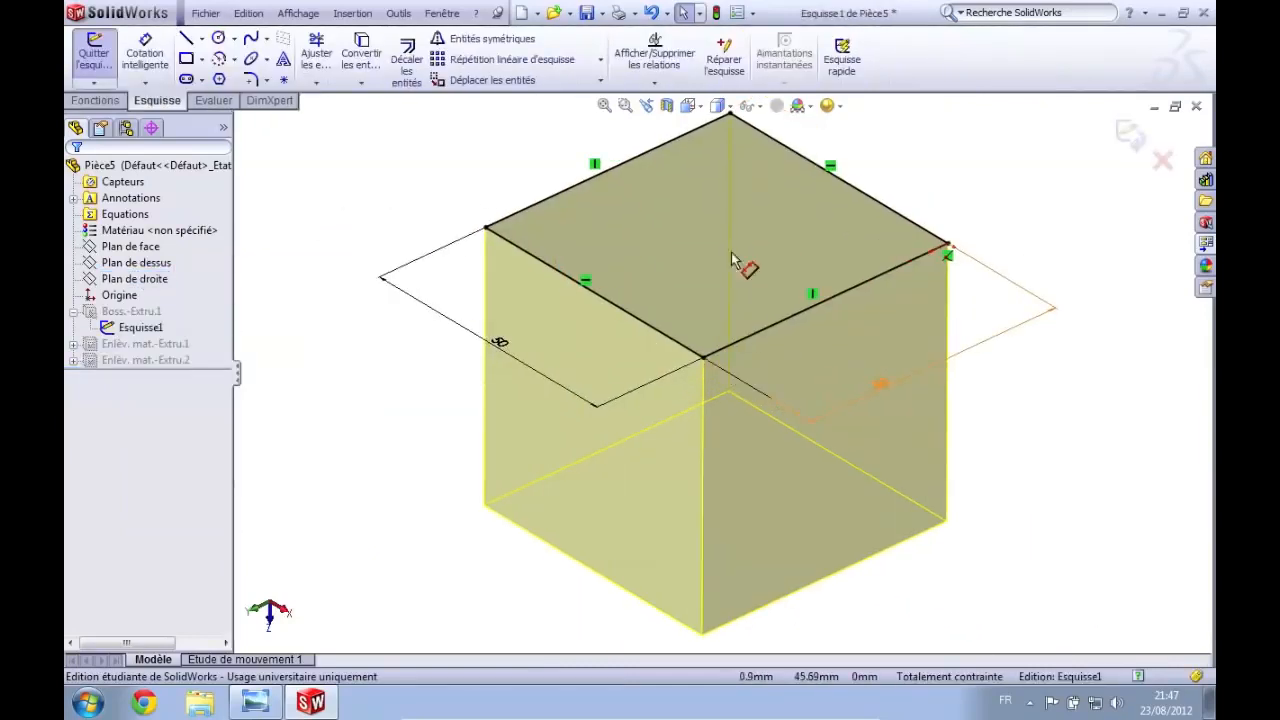
pyautogui.click(688, 106)
pyautogui.click(779, 177)
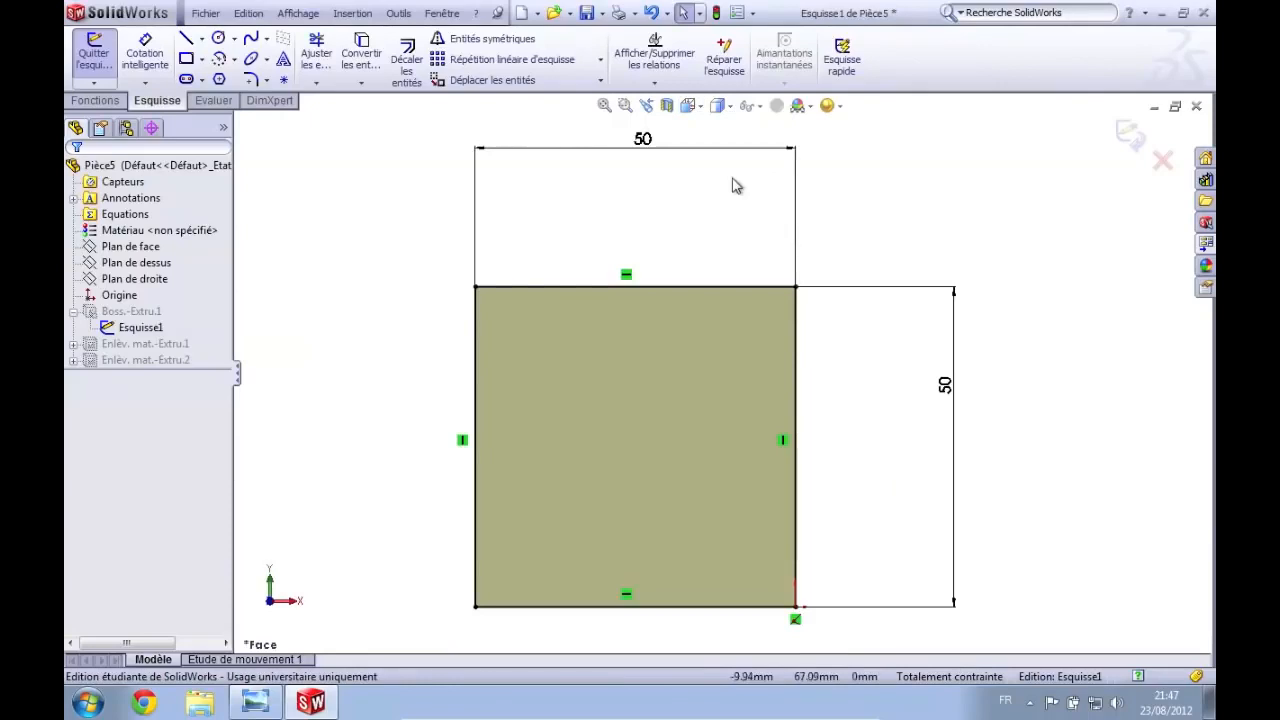
pyautogui.click(651, 149)
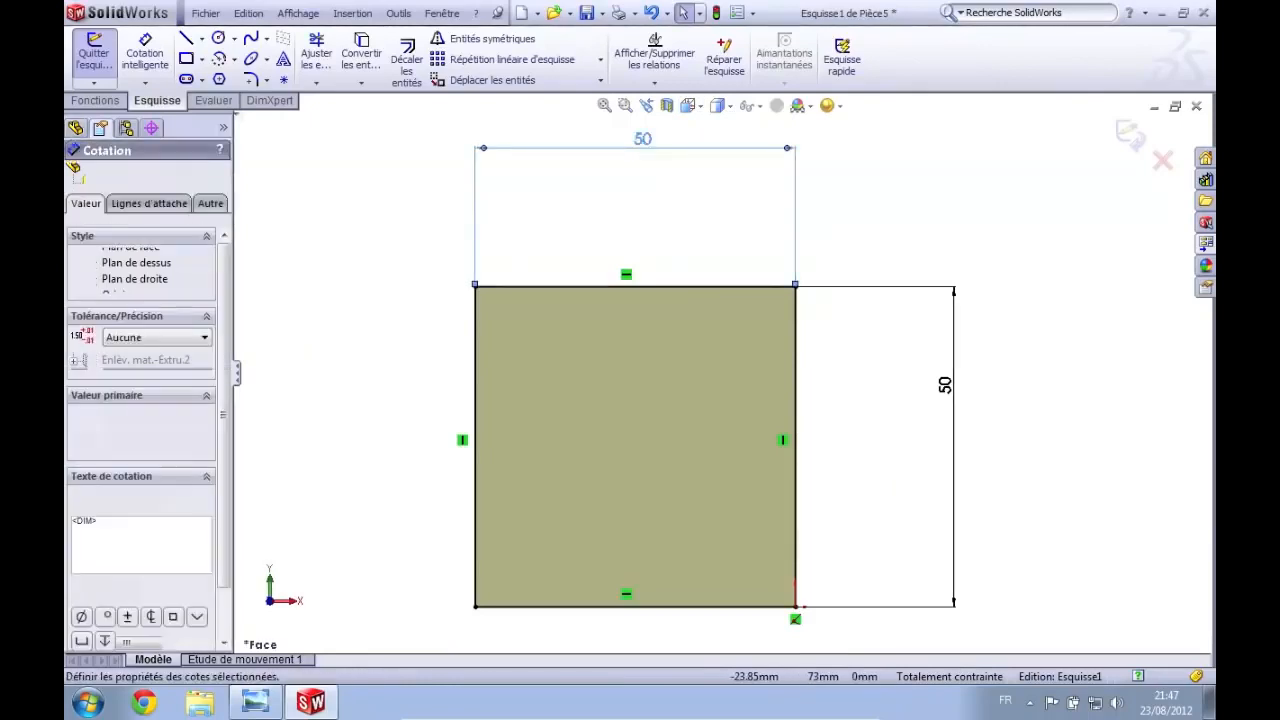
pyautogui.write('100')
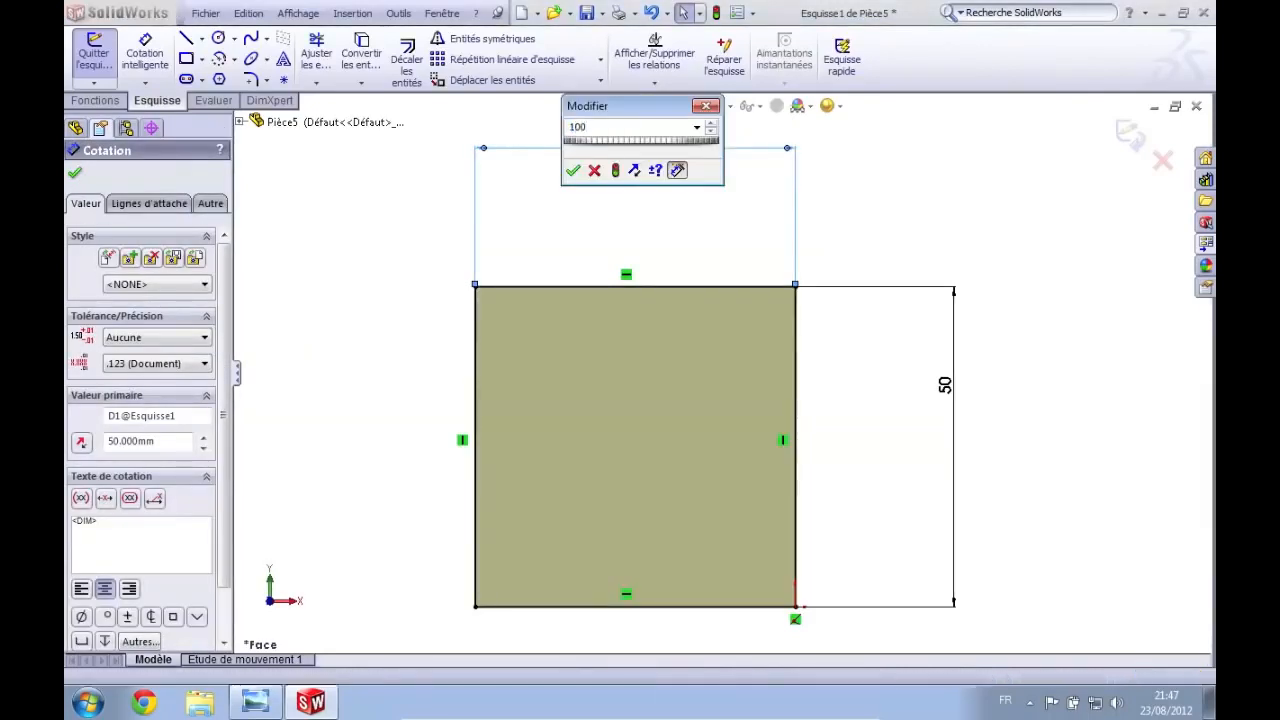
pyautogui.press('Return')
# Set the vertical dimension of Esquisse1 to 100 mm, exit the sketch and inspect the rebuilt block
pyautogui.click(948, 392)
pyautogui.write('1')
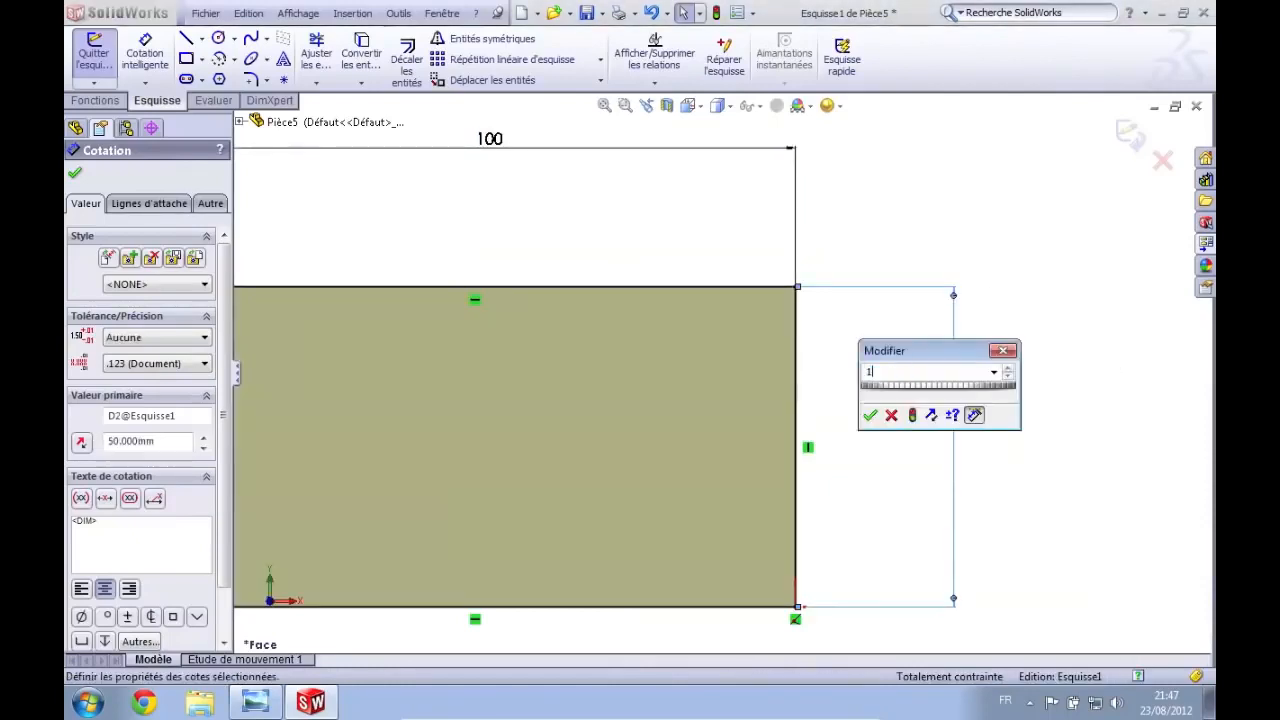
pyautogui.write('00')
pyautogui.press('Return')
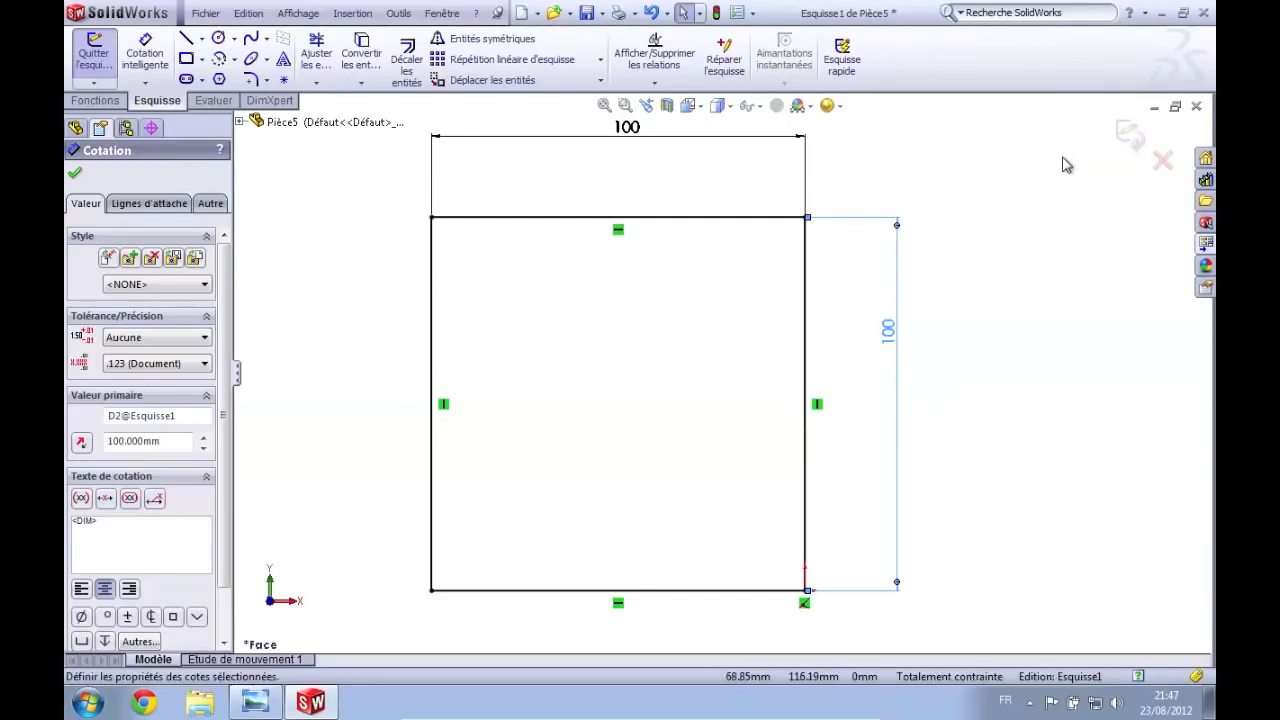
pyautogui.click(1130, 143)
pyautogui.moveTo(1051, 286)
pyautogui.mouseDown(button='middle')
pyautogui.moveTo(997, 373)
pyautogui.moveTo(1010, 373)
pyautogui.mouseUp(button='middle')
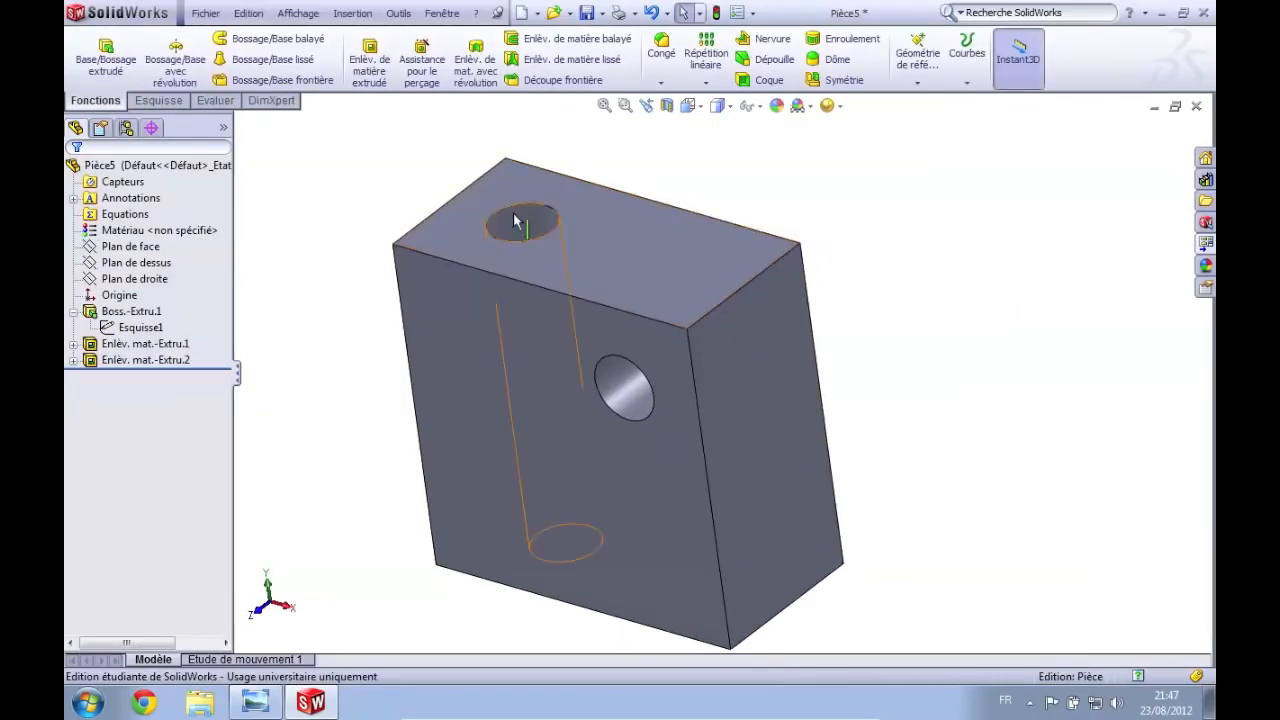
pyautogui.moveTo(820, 277); pyautogui.dragTo(812, 236, button='middle')
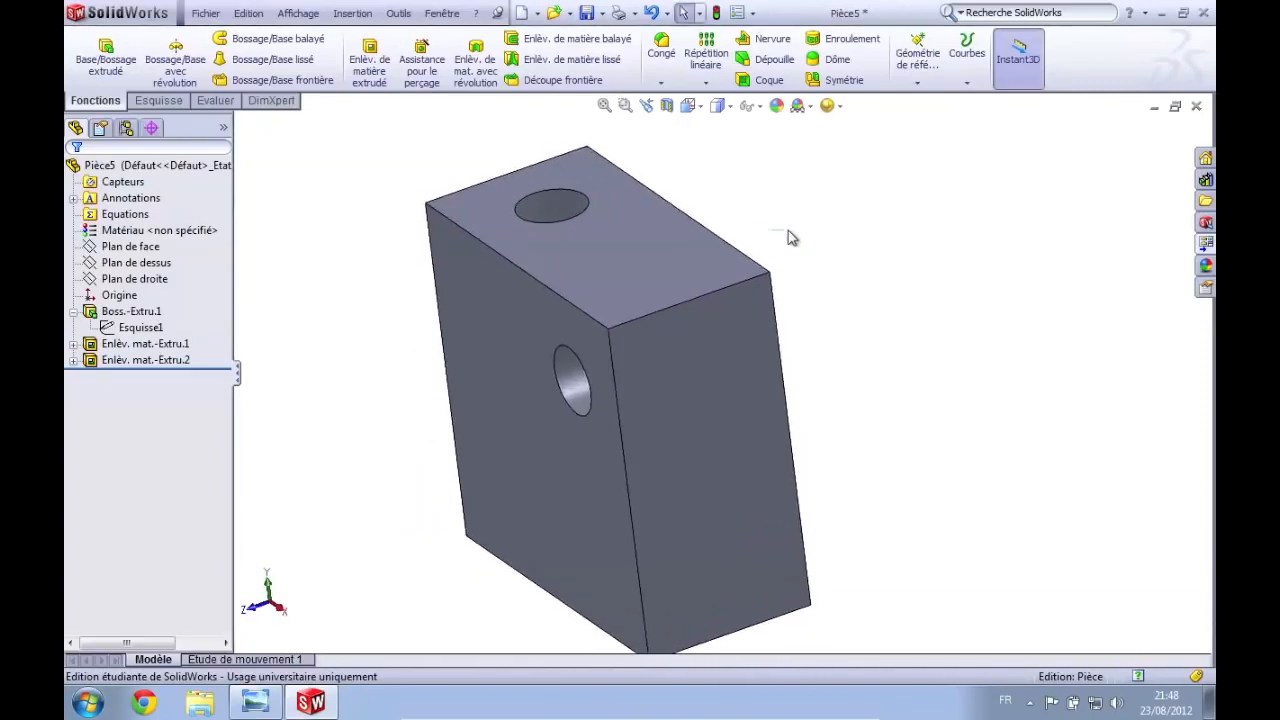
# Edit the base extrusion Boss.-Extru.1 and set its blind depth to 100 mm
pyautogui.click(140, 327)
pyautogui.moveTo(322, 318); pyautogui.dragTo(330, 292, button='middle')
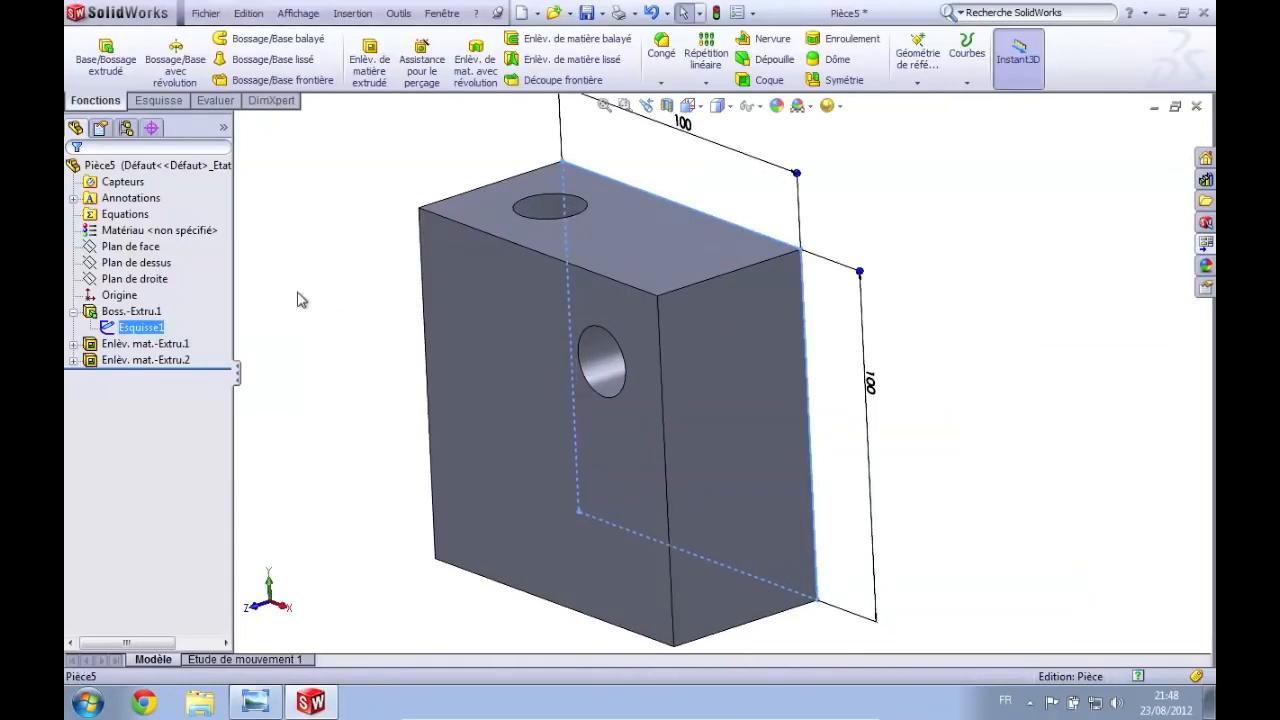
pyautogui.click(147, 311)
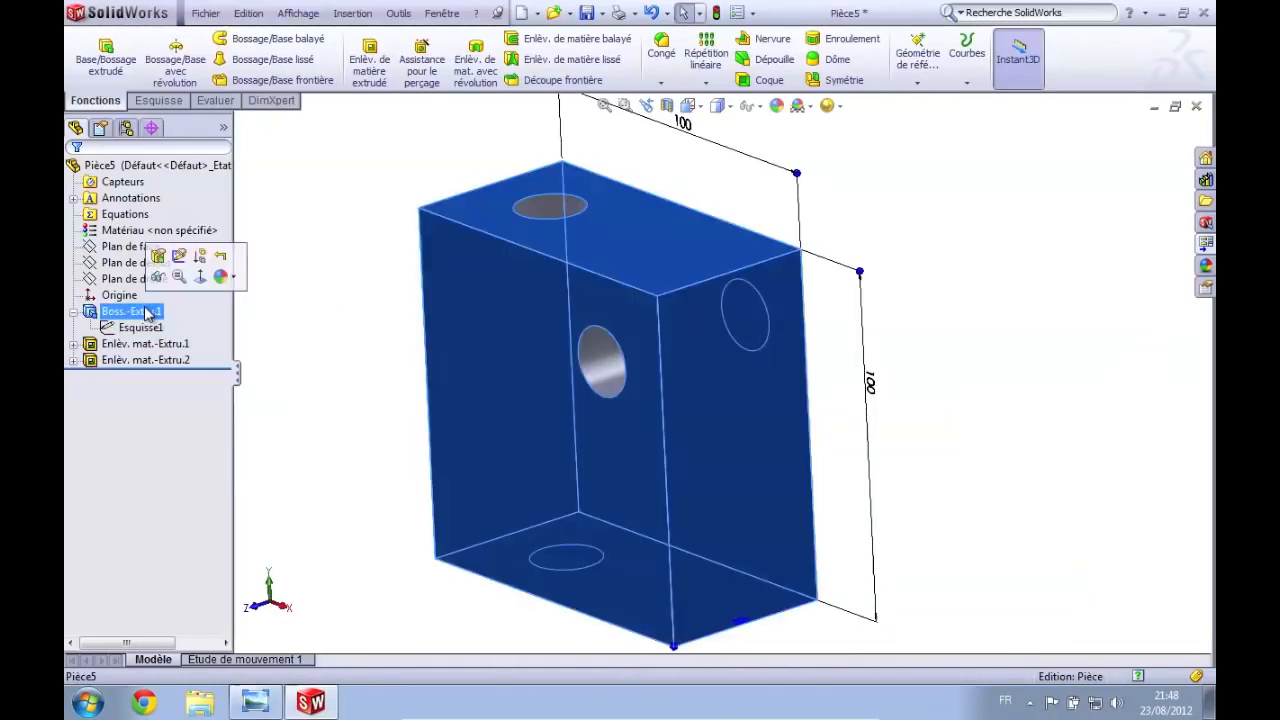
pyautogui.click(74, 312)
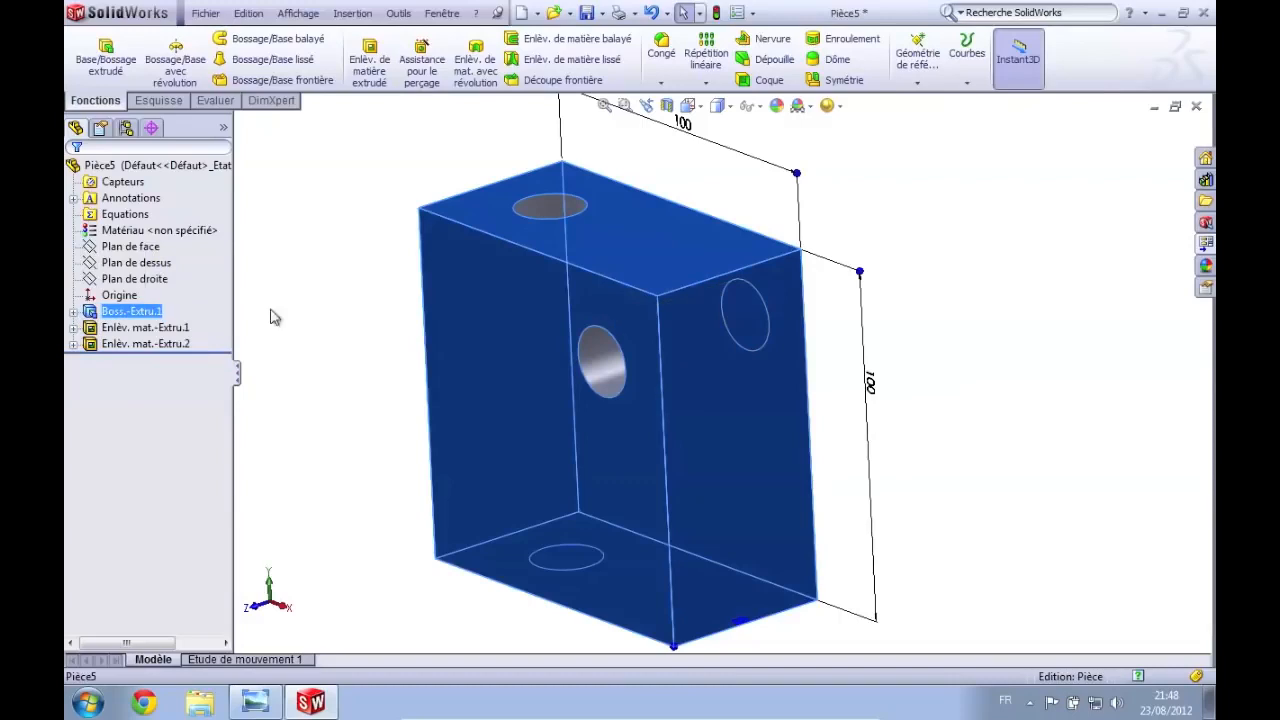
pyautogui.click(74, 312)
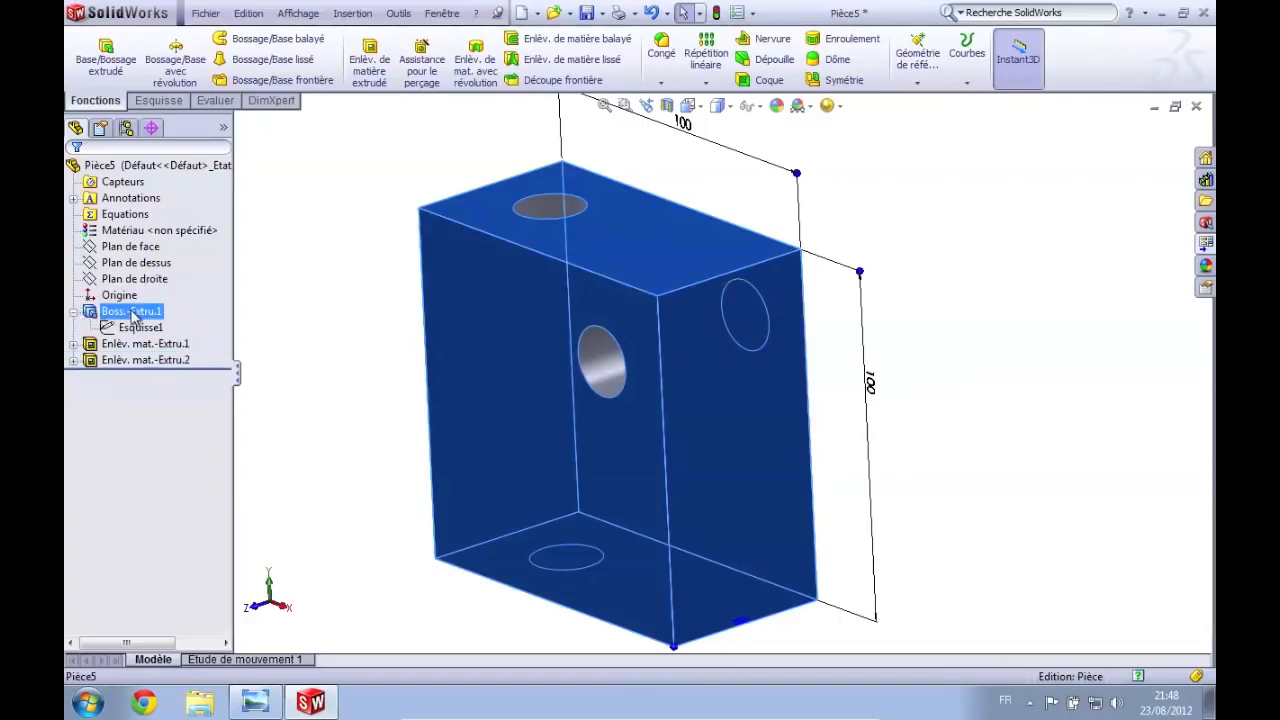
pyautogui.rightClick(133, 316)
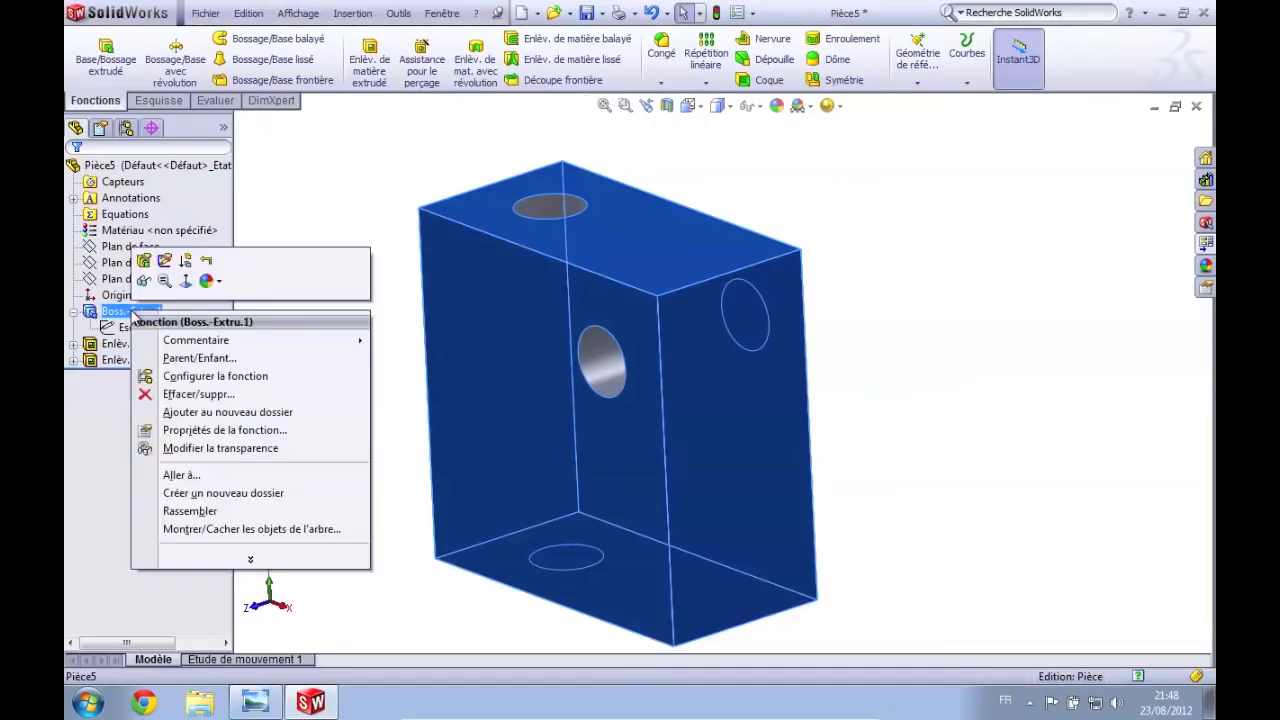
pyautogui.click(148, 262)
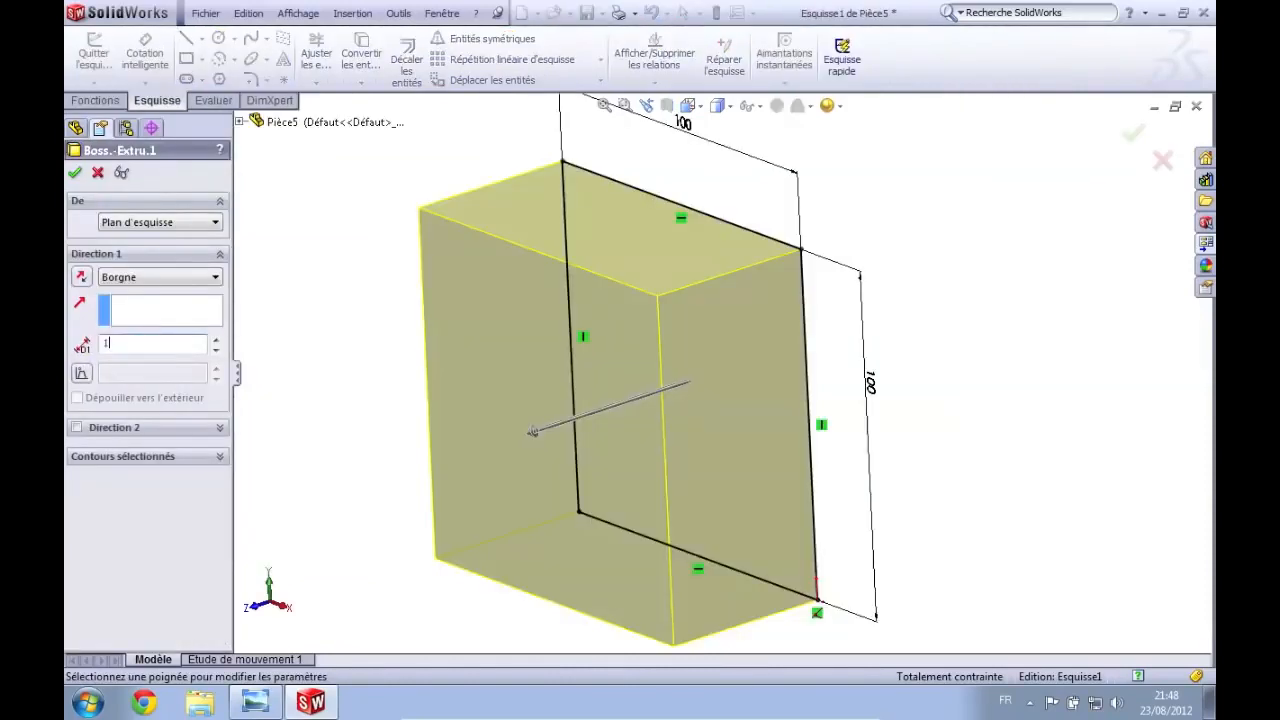
pyautogui.write('100')
pyautogui.press('Return')
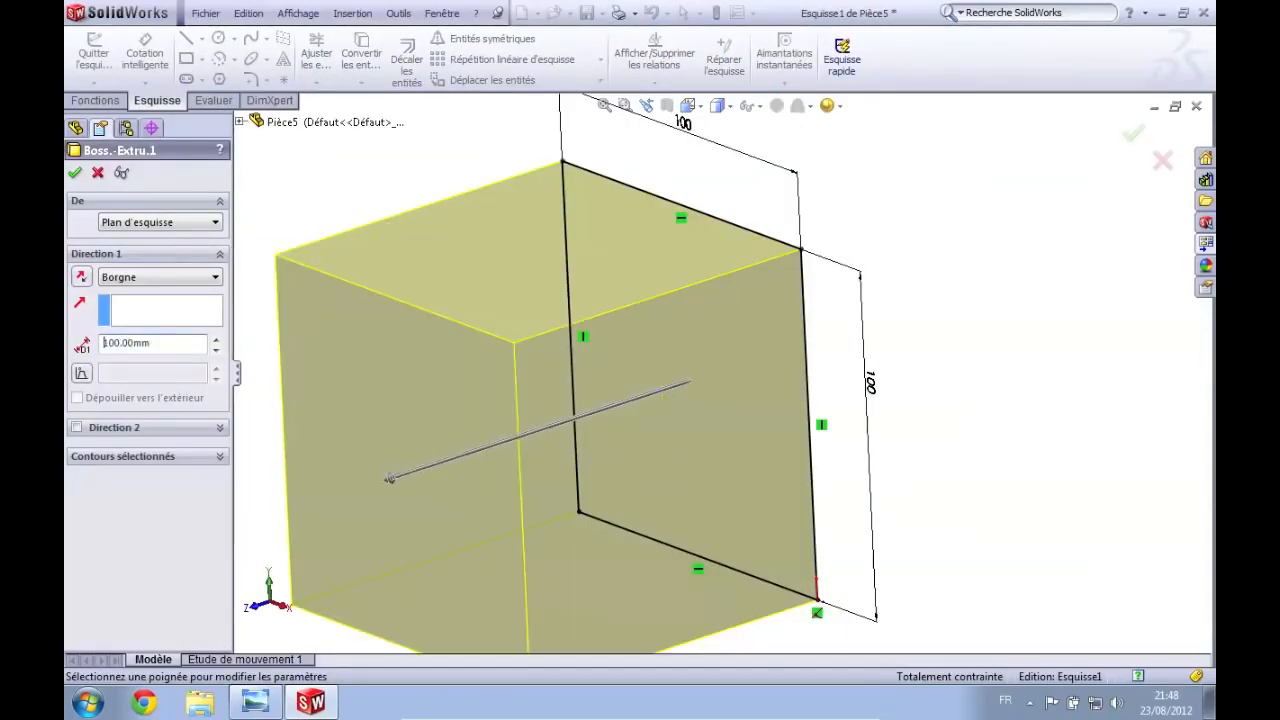
pyautogui.click(78, 173)
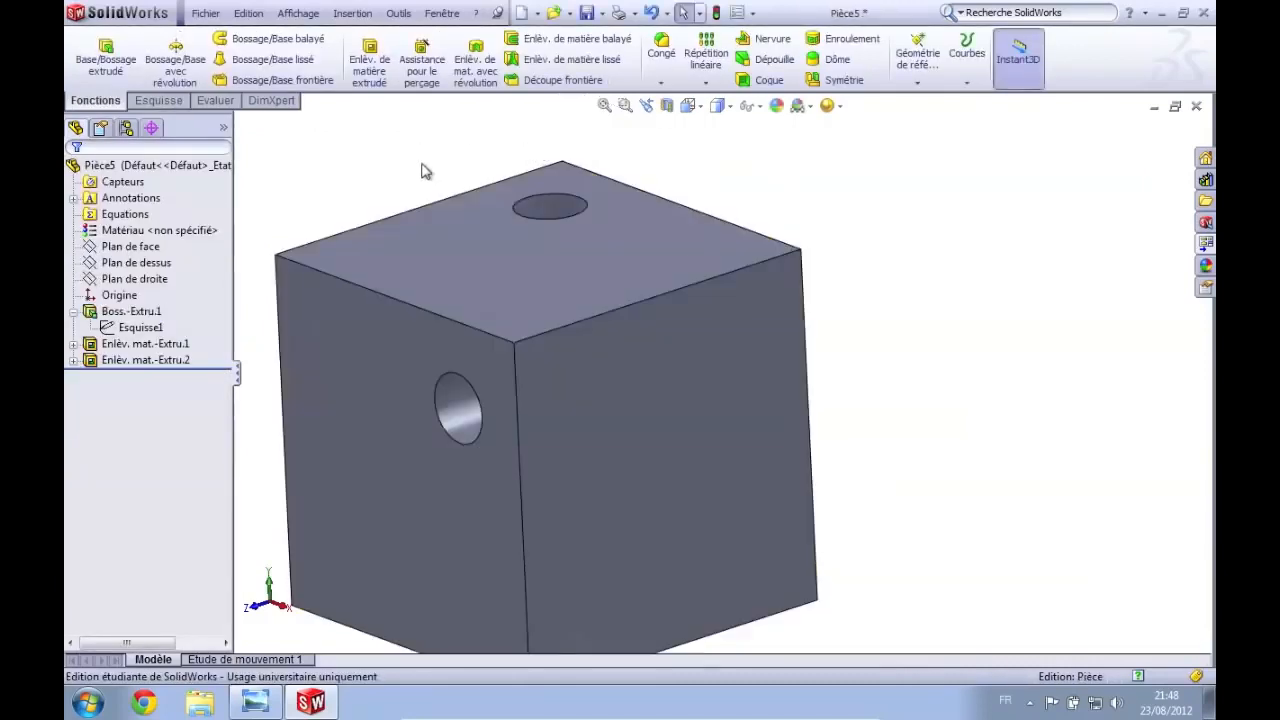
# Examine the enlarged cube from several angles and check how Enlèv. mat.-Extru.1 passes through it and where both holes sit
pyautogui.moveTo(422, 167); pyautogui.dragTo(506, 212, button='middle')
pyautogui.scroll(-4, 685, 372)
pyautogui.moveTo(687, 364); pyautogui.dragTo(659, 275, button='middle')
pyautogui.moveTo(668, 505); pyautogui.dragTo(668, 411, button='middle')
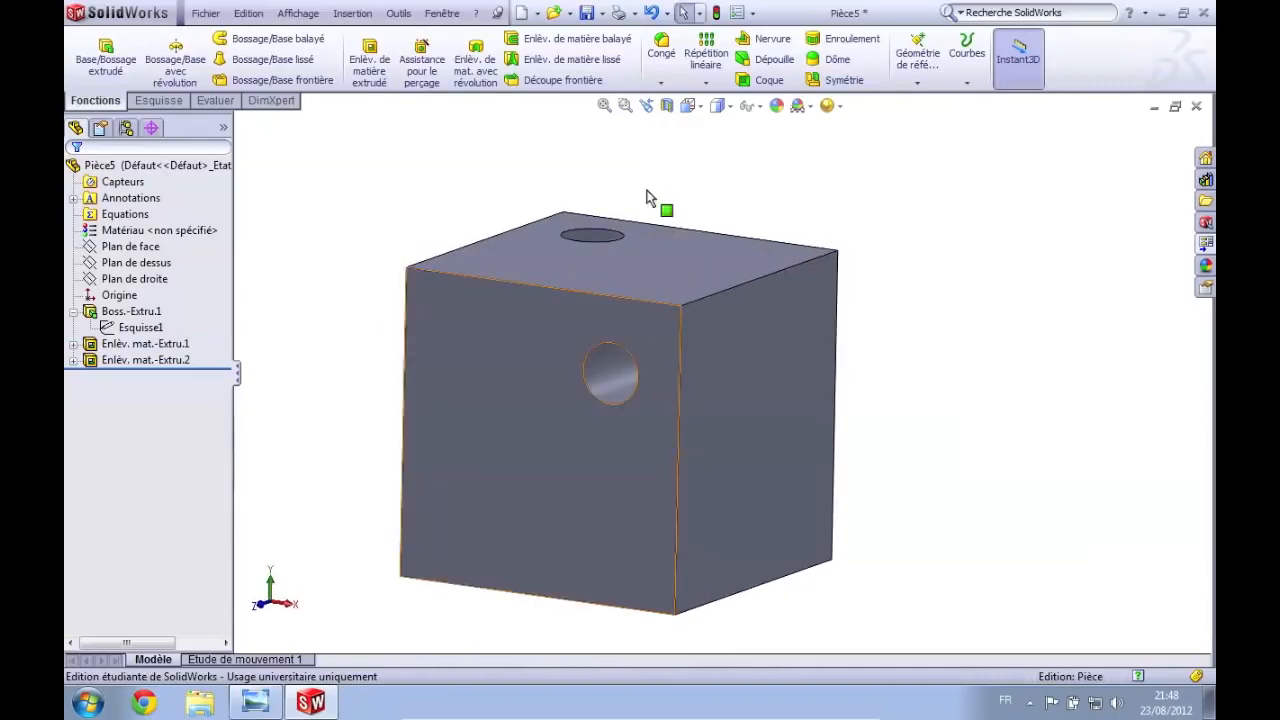
pyautogui.moveTo(654, 236); pyautogui.dragTo(630, 255, button='middle')
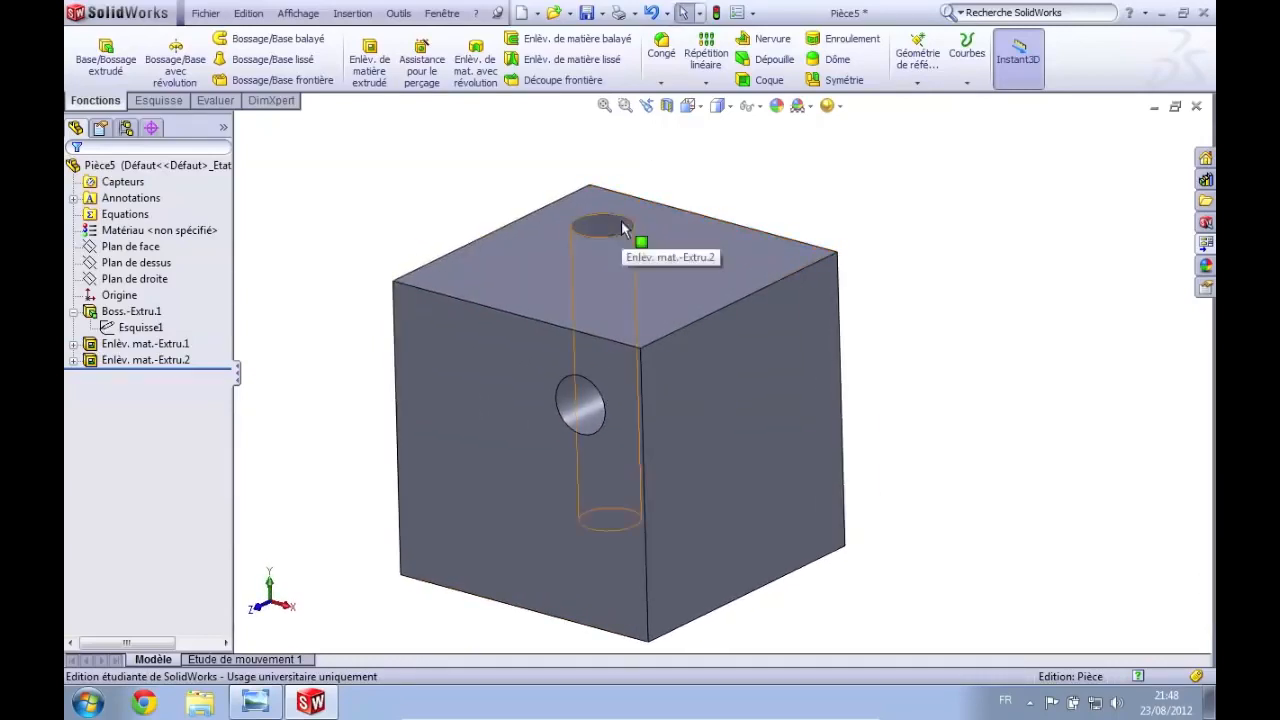
pyautogui.click(166, 344)
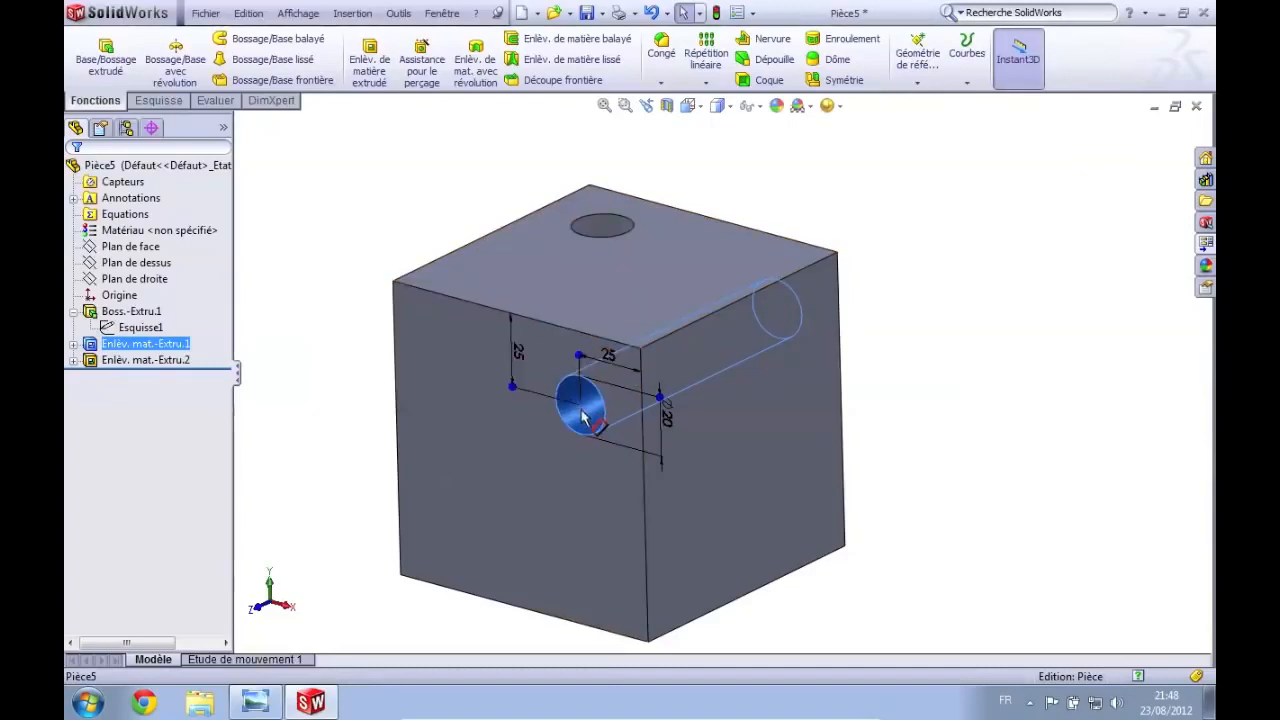
pyautogui.moveTo(588, 418); pyautogui.dragTo(716, 364, button='middle')
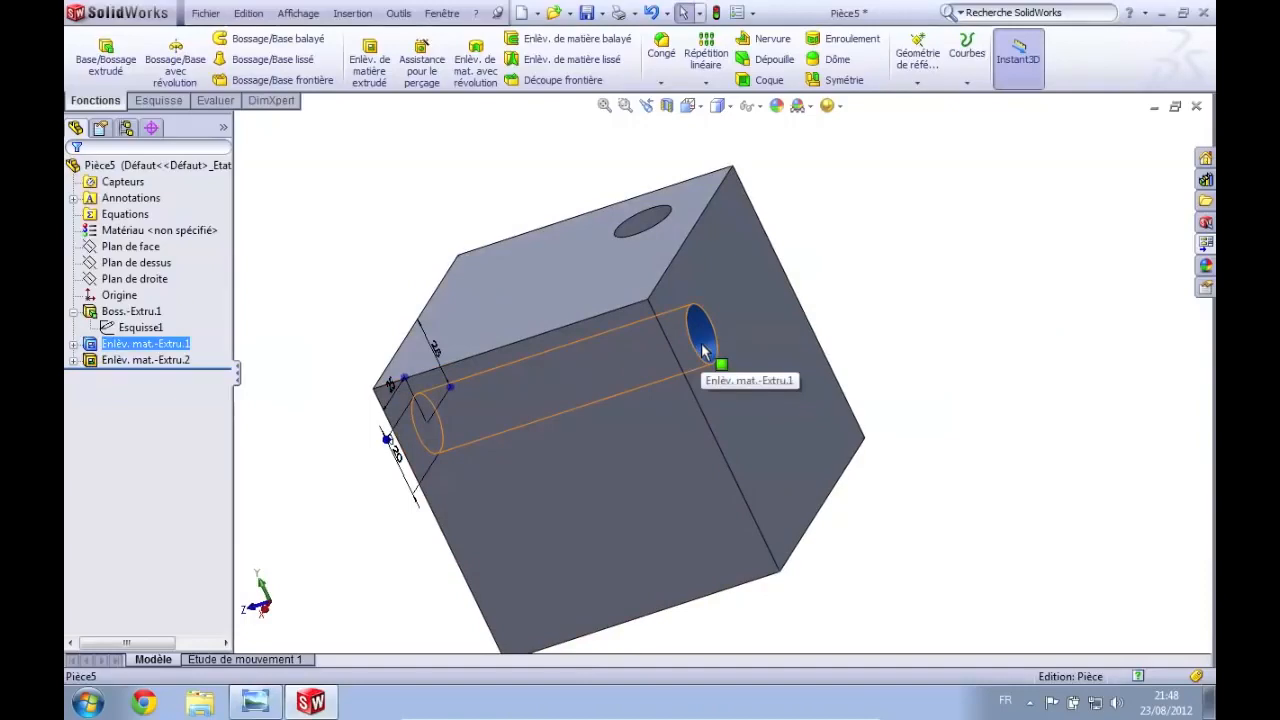
pyautogui.hotkey('ctrl', '7')
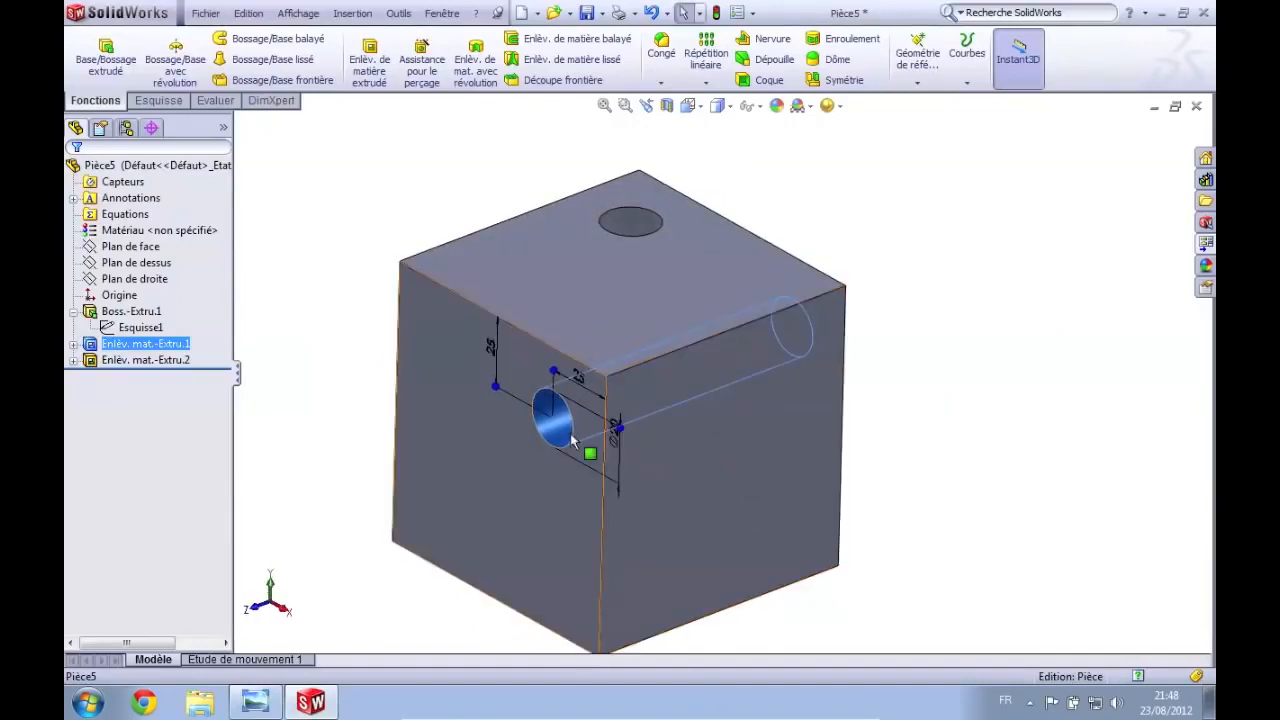
pyautogui.moveTo(840, 363); pyautogui.dragTo(771, 268, button='middle')
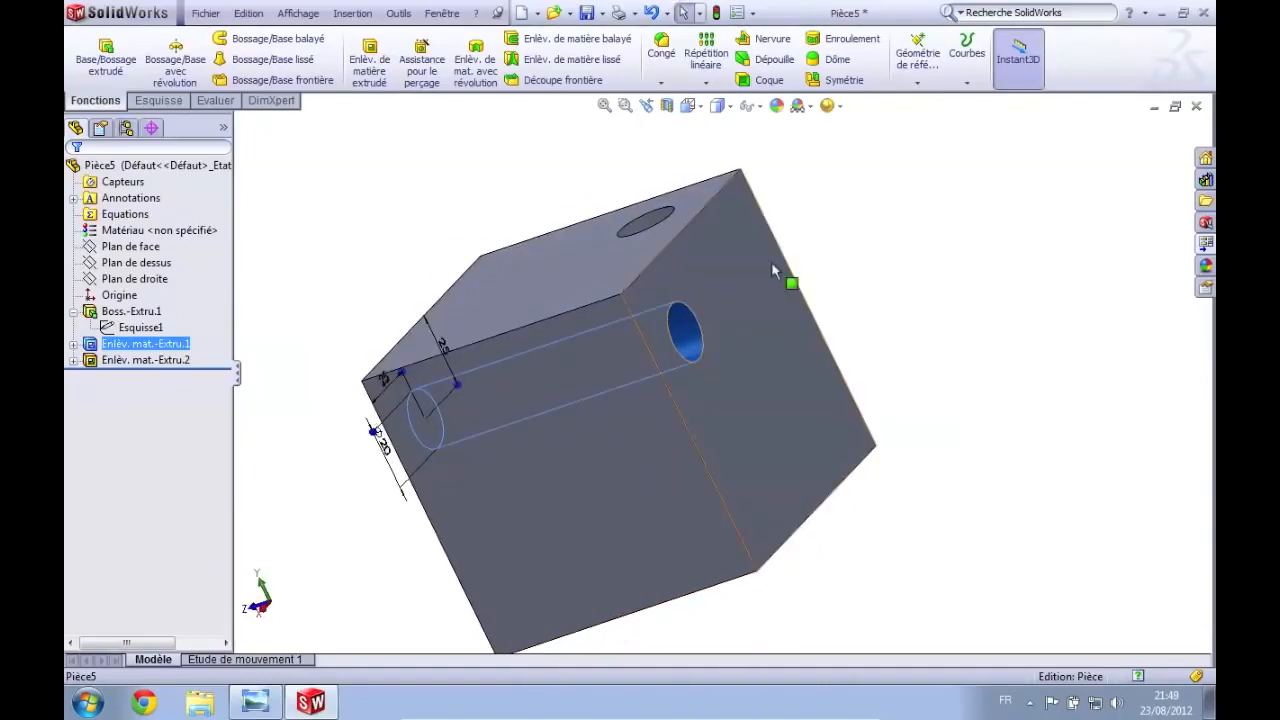
pyautogui.moveTo(578, 245); pyautogui.dragTo(622, 289, button='middle')
pyautogui.hotkey('ctrl', '7')
pyautogui.moveTo(690, 279)
pyautogui.mouseDown(button='middle')
pyautogui.moveTo(657, 277)
pyautogui.moveTo(680, 241)
pyautogui.moveTo(676, 266)
pyautogui.mouseUp(button='middle')
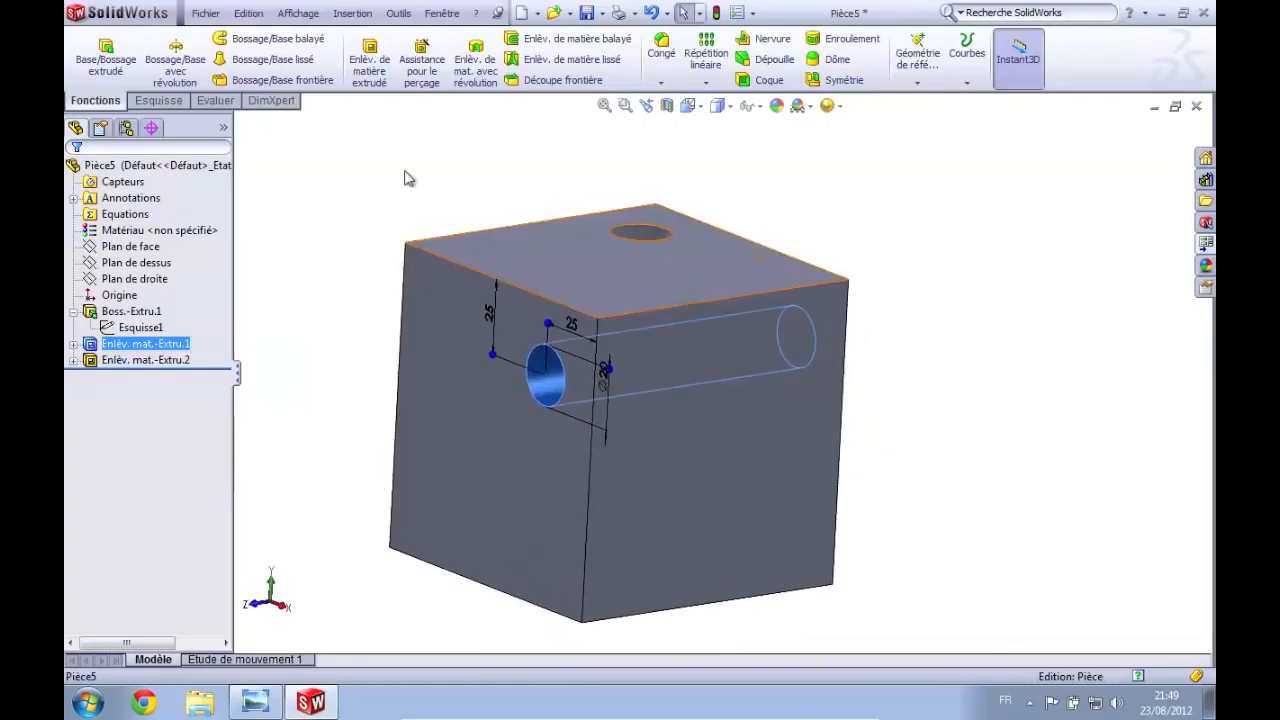
pyautogui.moveTo(571, 297); pyautogui.dragTo(557, 309, button='middle')
pyautogui.click(398, 220)
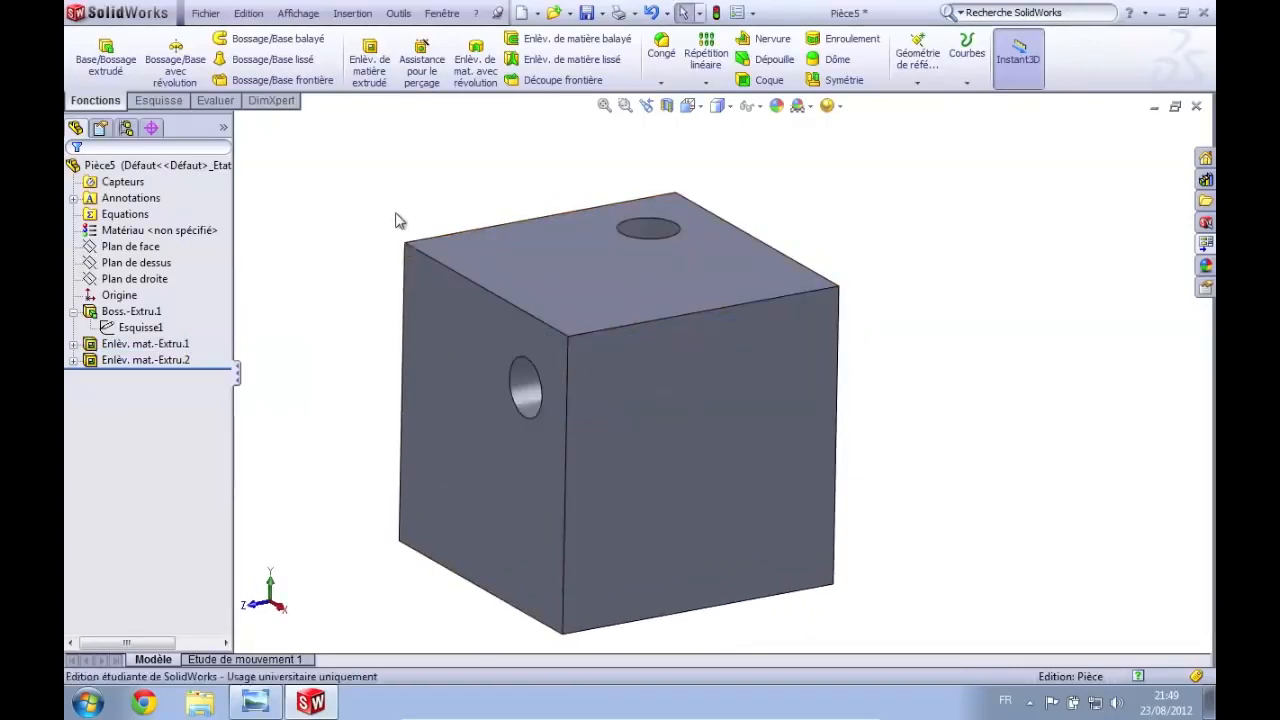
pyautogui.hotkey('ctrl', '7')
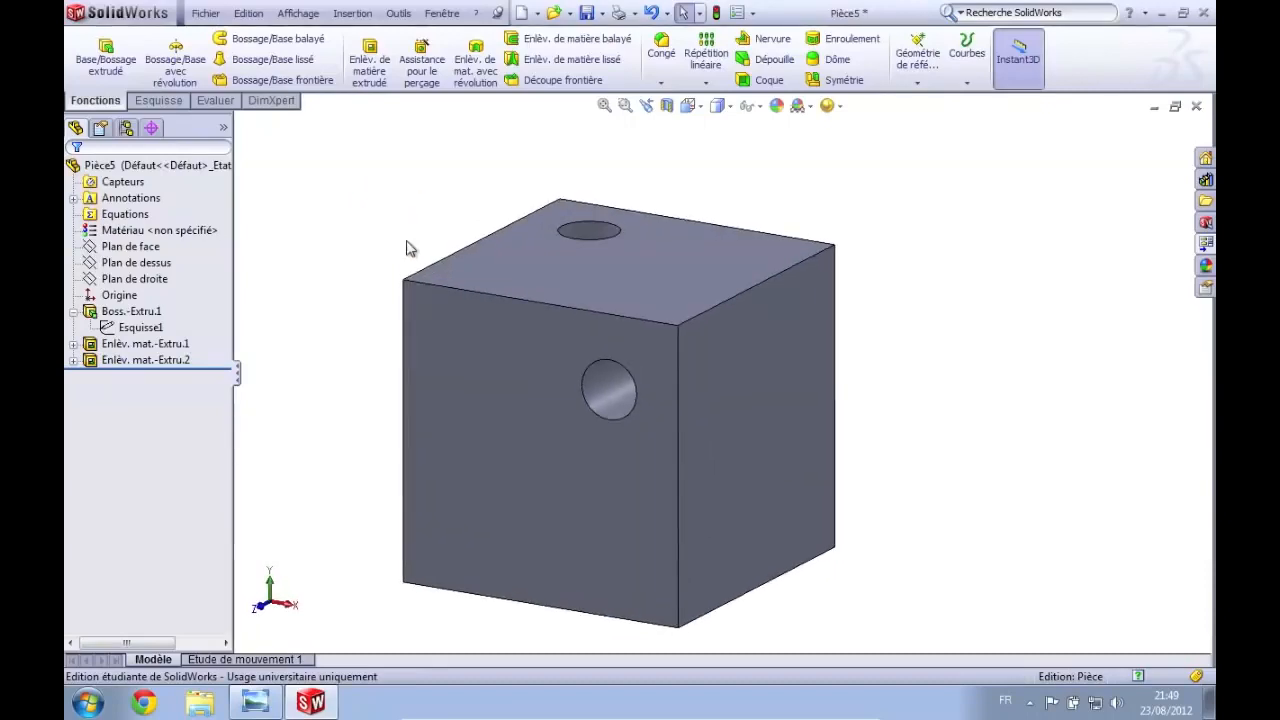
pyautogui.moveTo(658, 244); pyautogui.dragTo(661, 266, button='middle')
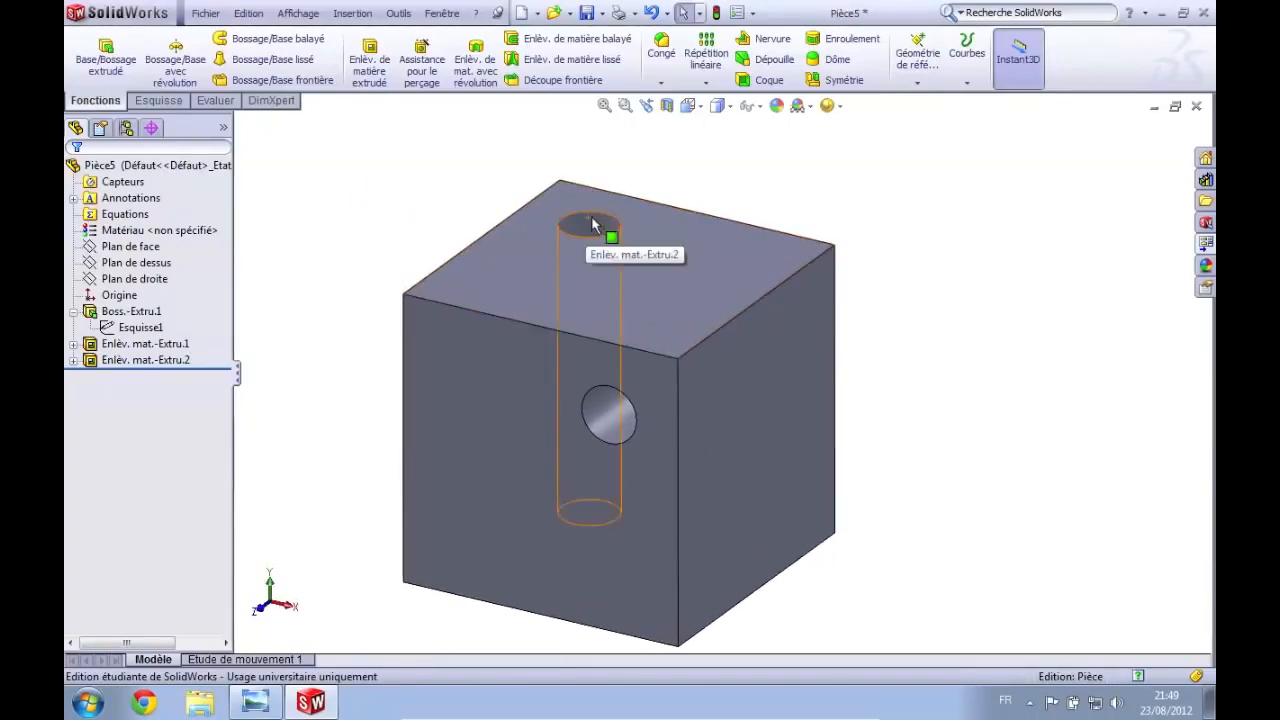
# Edit Esquisse2 of Enlèv. mat.-Extru.1, set the circle centre's horizontal distance from the cube edge to 50 mm, and exit the sketch
pyautogui.click(73, 343)
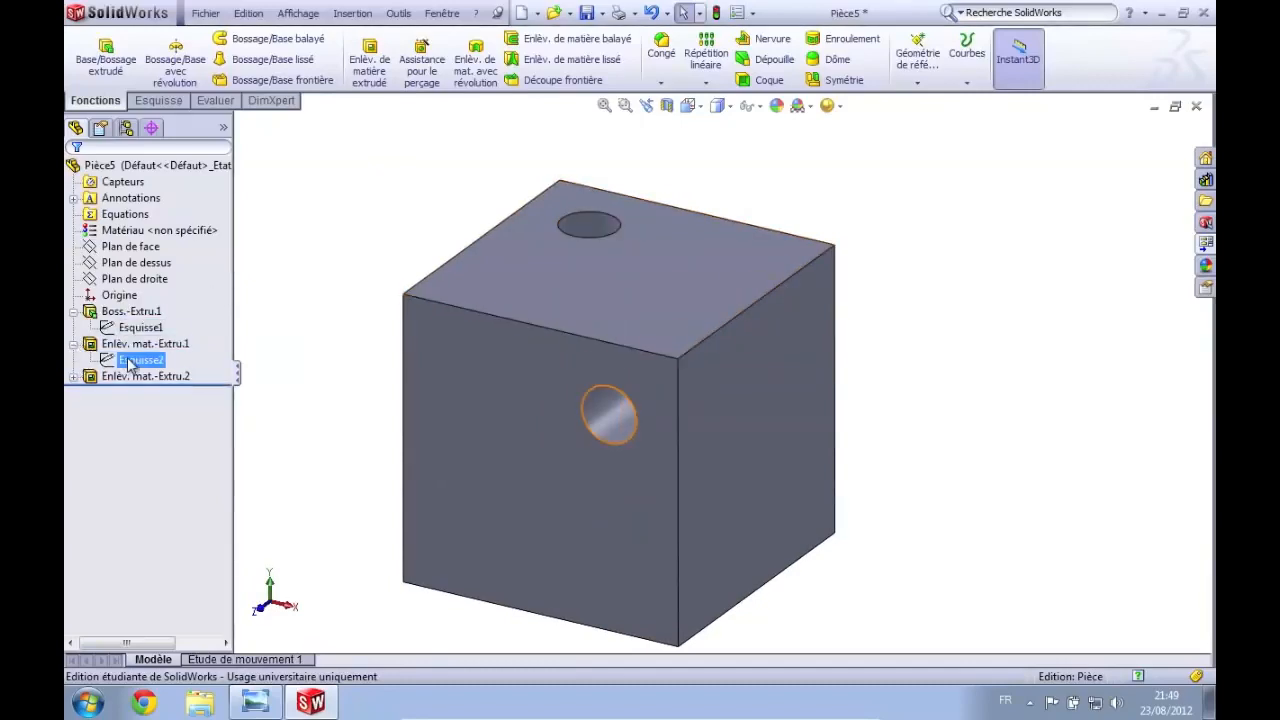
pyautogui.rightClick(128, 364)
pyautogui.click(140, 307)
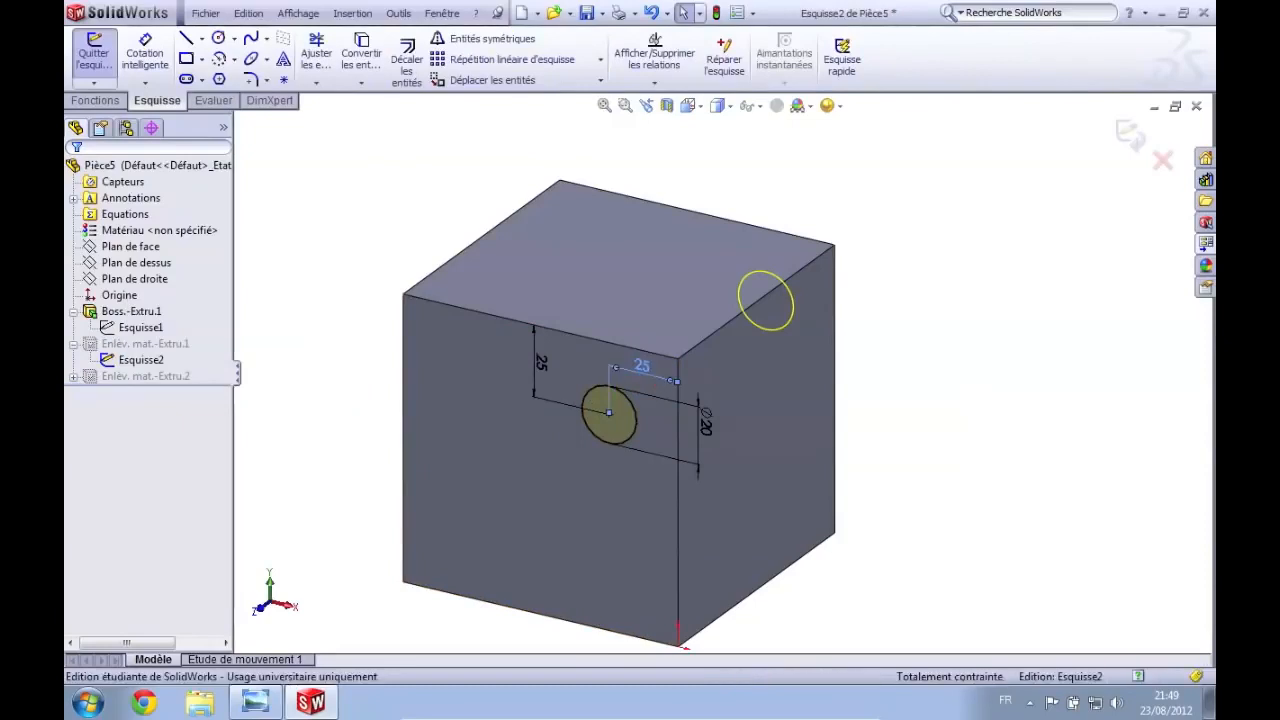
pyautogui.doubleClick(641, 366)
pyautogui.write('5')
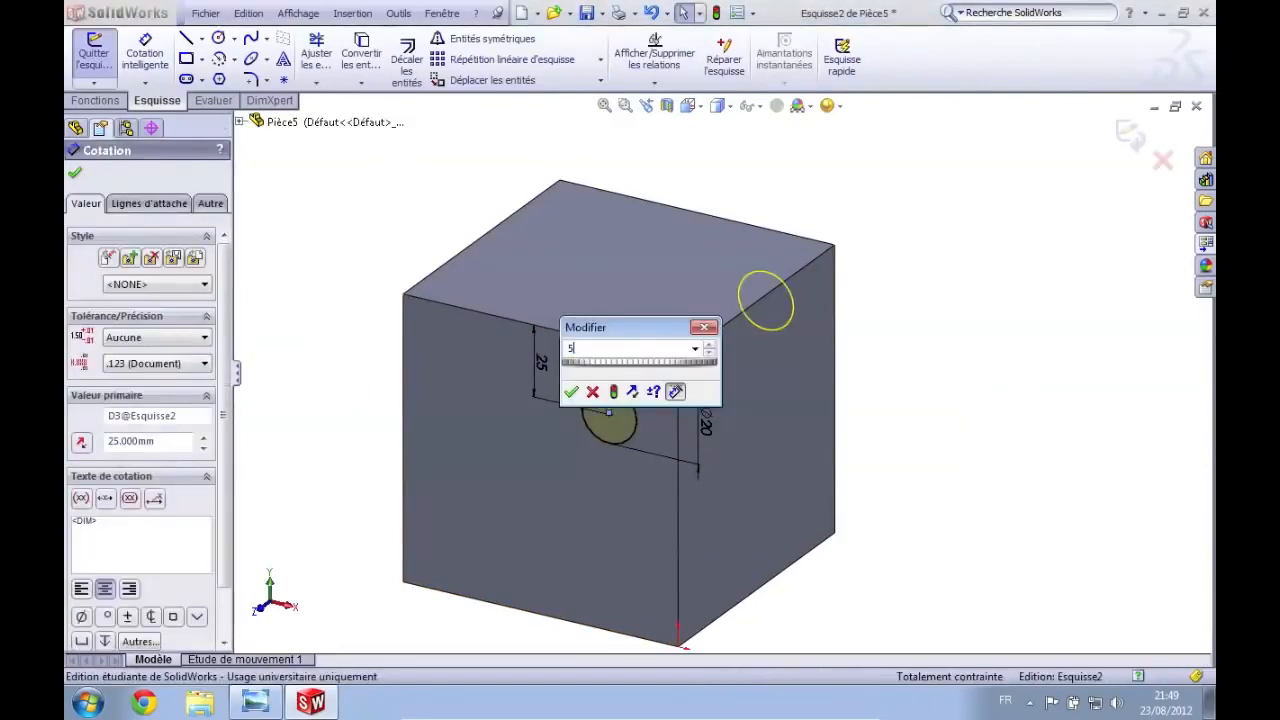
pyautogui.press('Return')
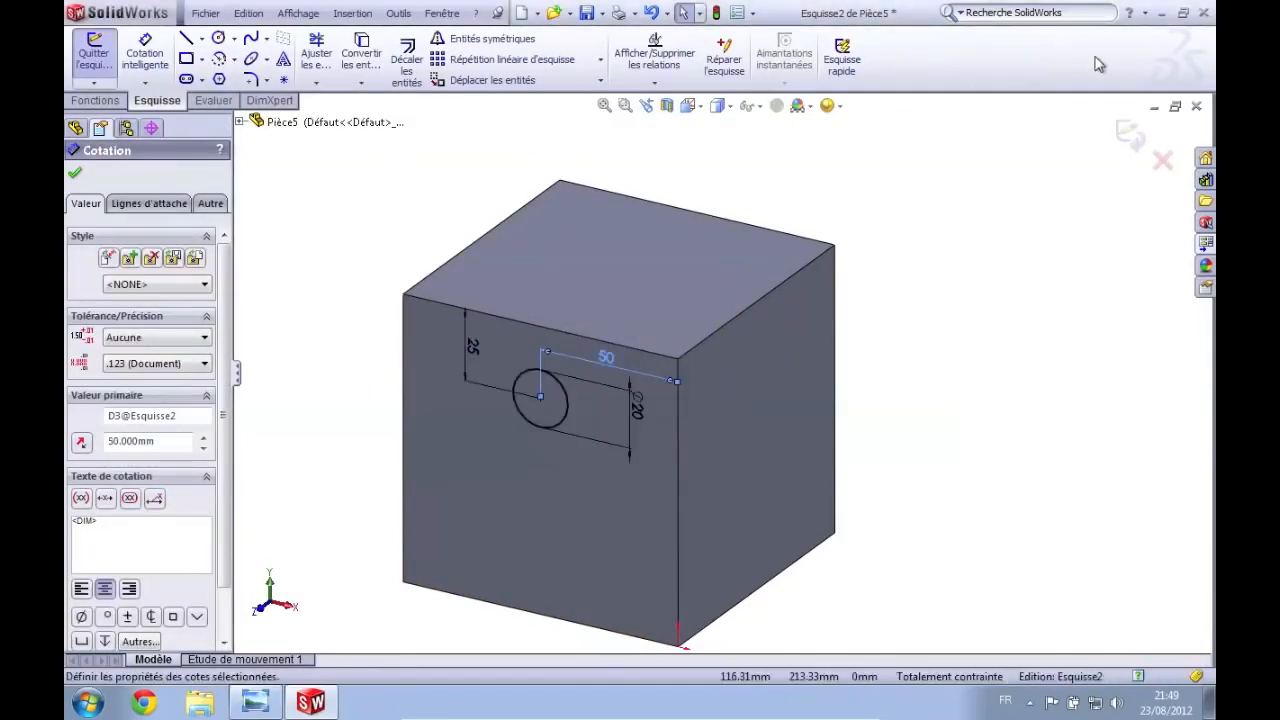
pyautogui.click(1130, 135)
pyautogui.moveTo(1089, 249)
pyautogui.mouseDown(button='middle')
pyautogui.moveTo(1086, 223)
pyautogui.moveTo(1085, 270)
pyautogui.mouseUp(button='middle')
pyautogui.moveTo(993, 405); pyautogui.dragTo(966, 408, button='middle')
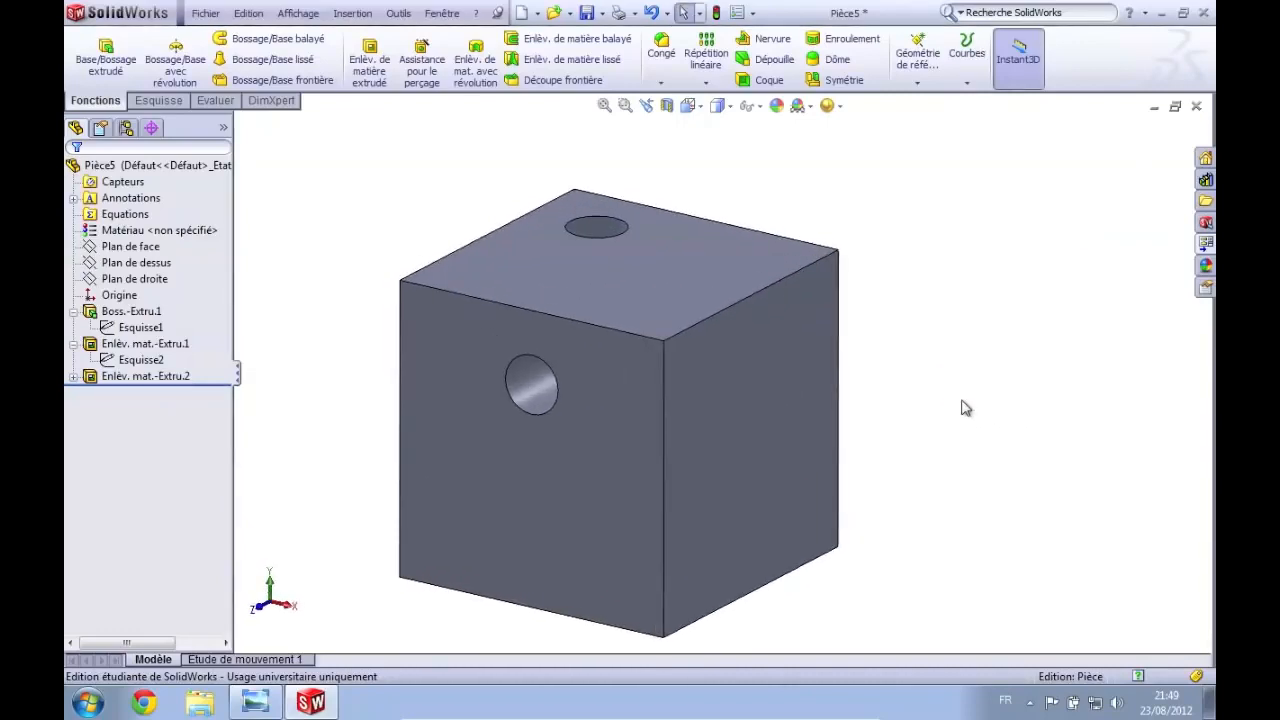